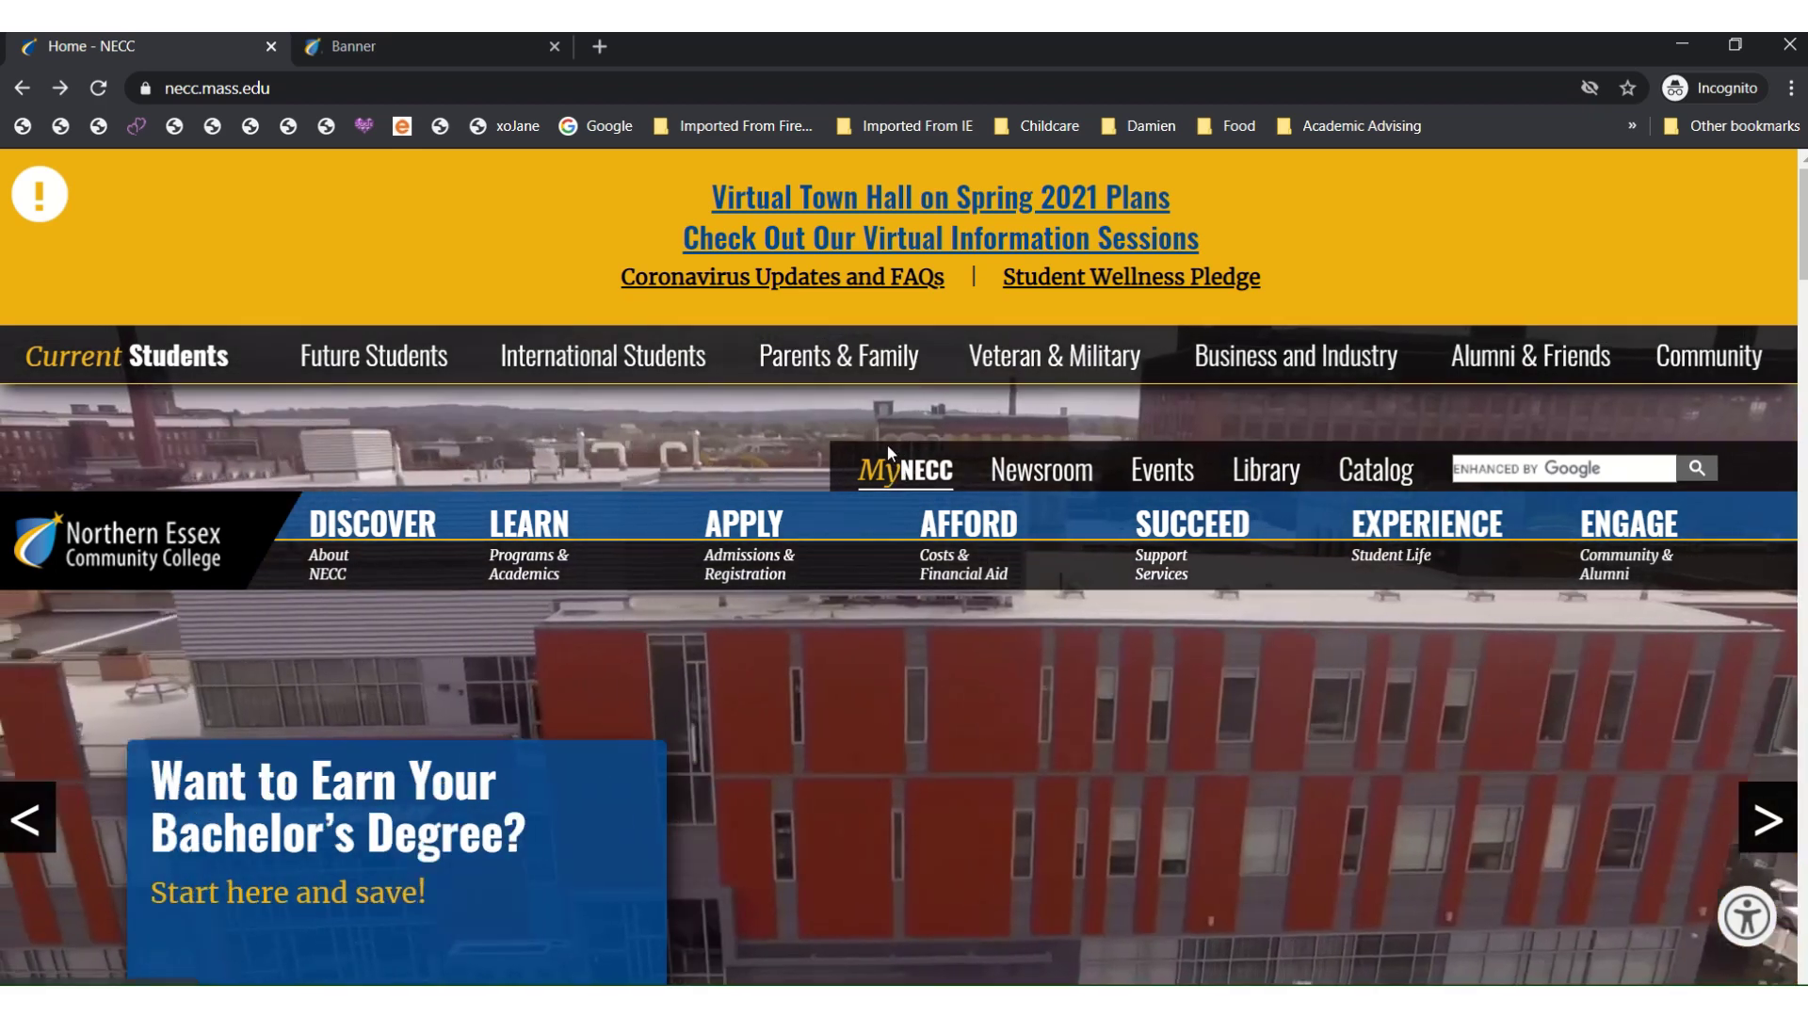
Step: Open the myNECC secure login page with the student's user name and password autofilled
{"action": "left_click", "coordinate": [897, 471]}
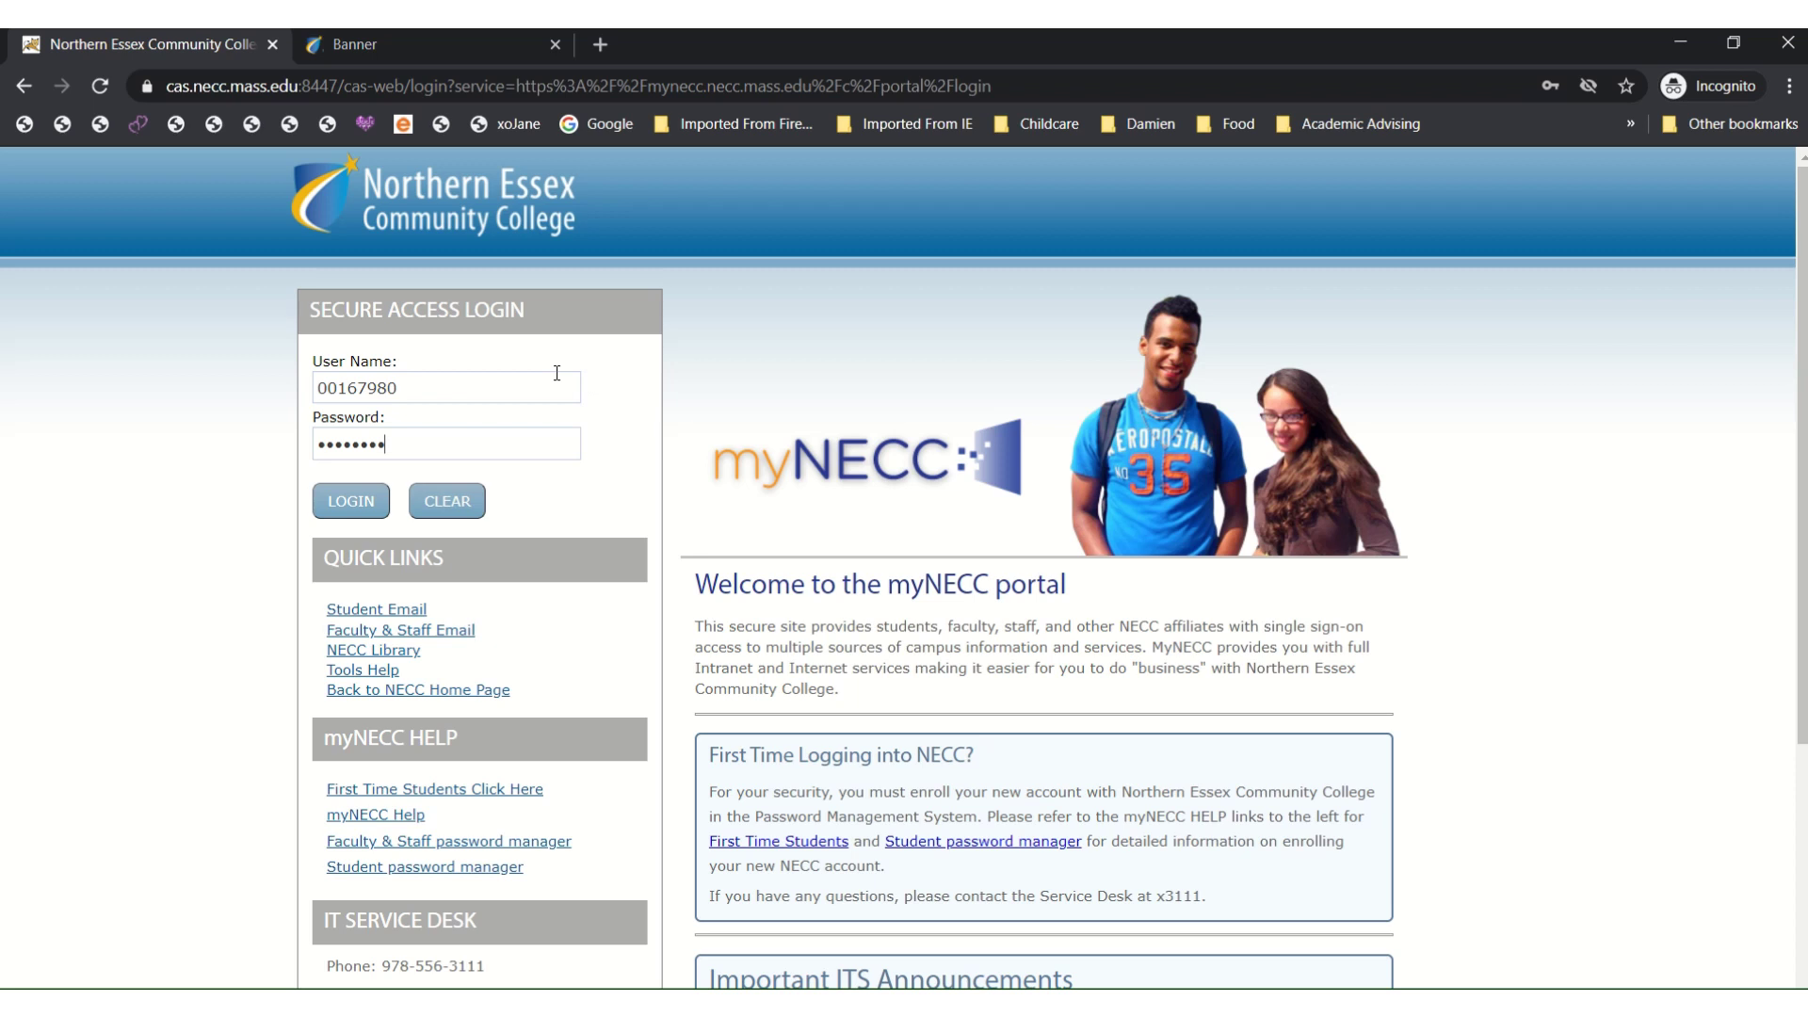
{"action": "left_click", "coordinate": [530, 452]}
Step: Log in to myNECC and open Degree Works from Student Frequently Used Tools
{"action": "left_click", "coordinate": [340, 499]}
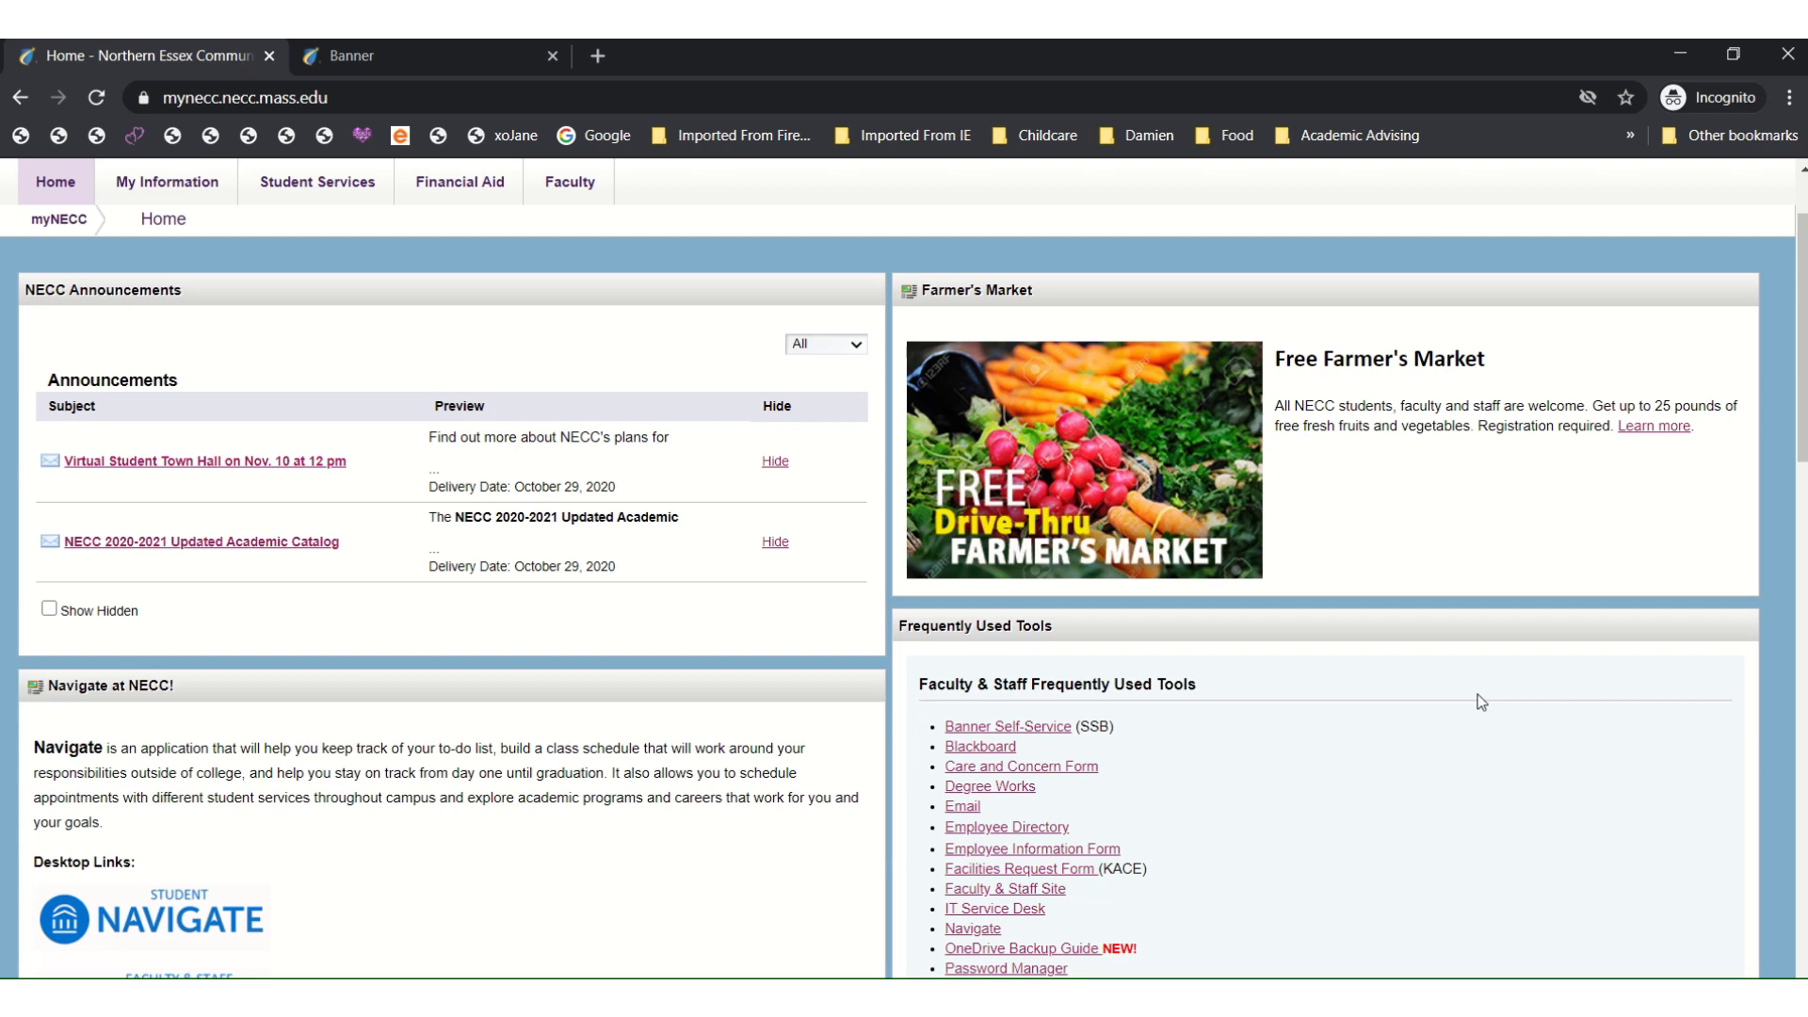
{"action": "scroll", "coordinate": [1397, 697], "scroll_direction": "down", "scroll_amount": 12}
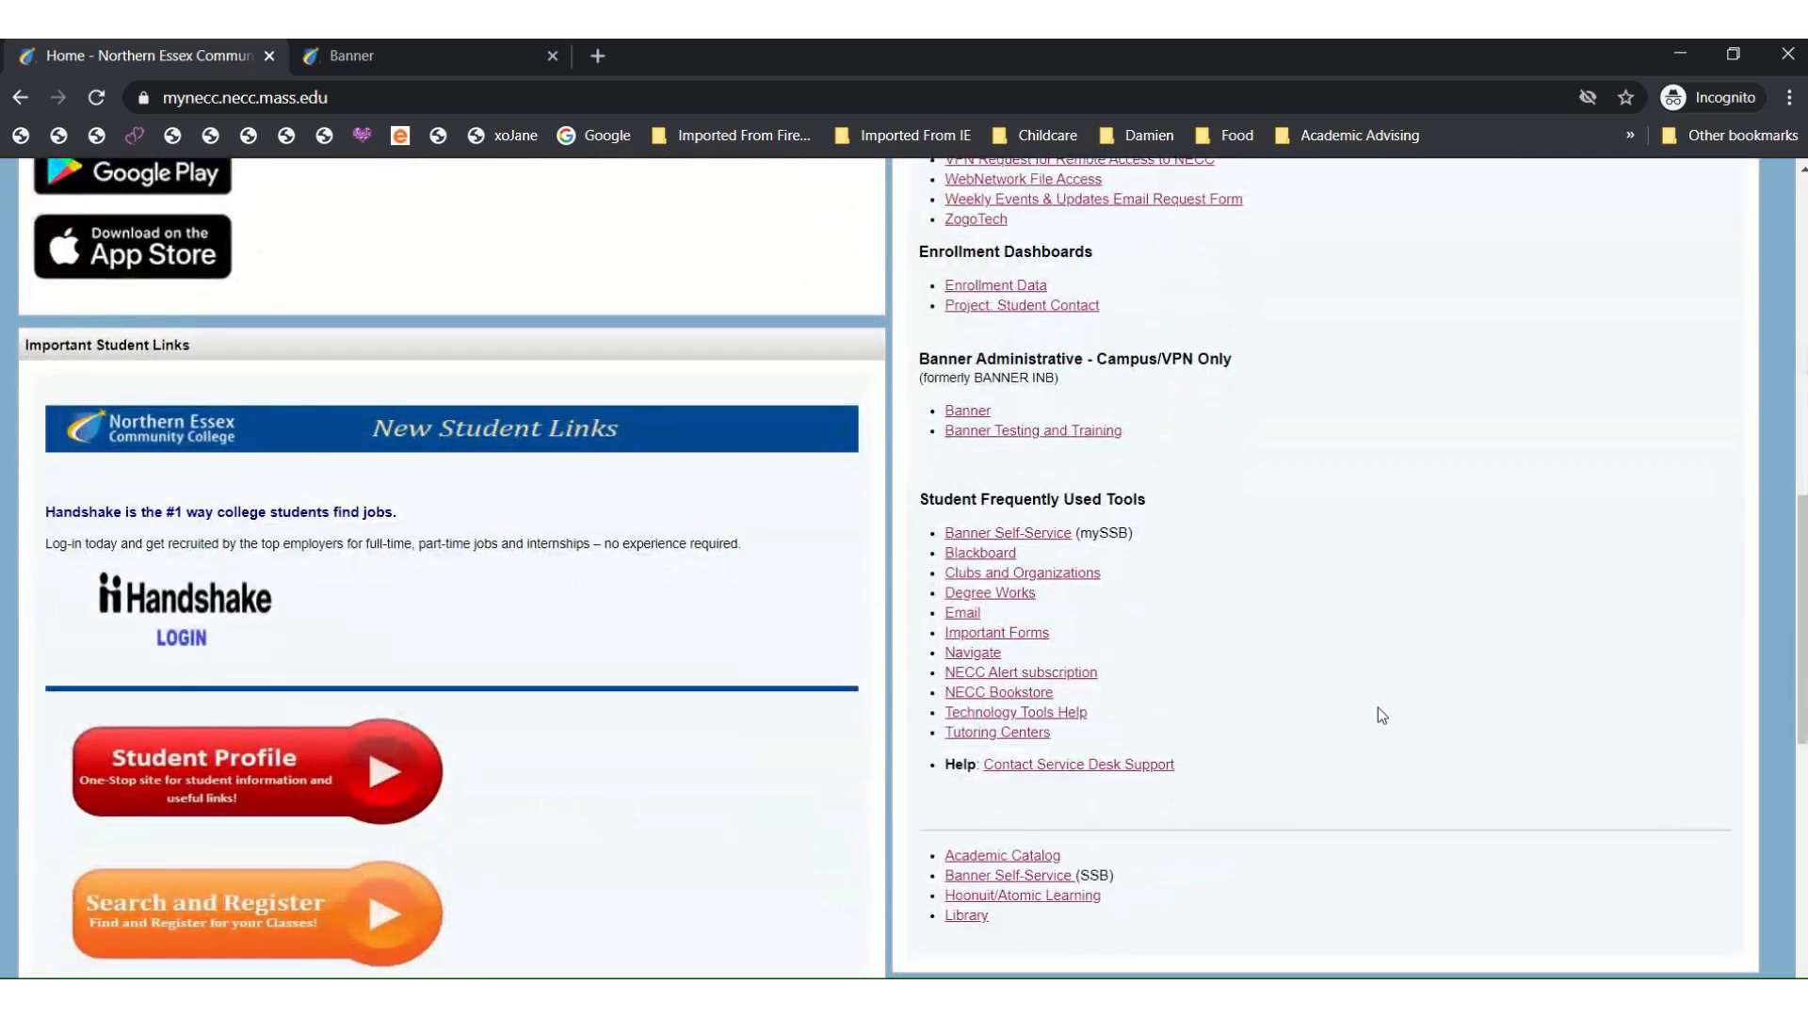
{"action": "left_click", "coordinate": [1019, 605]}
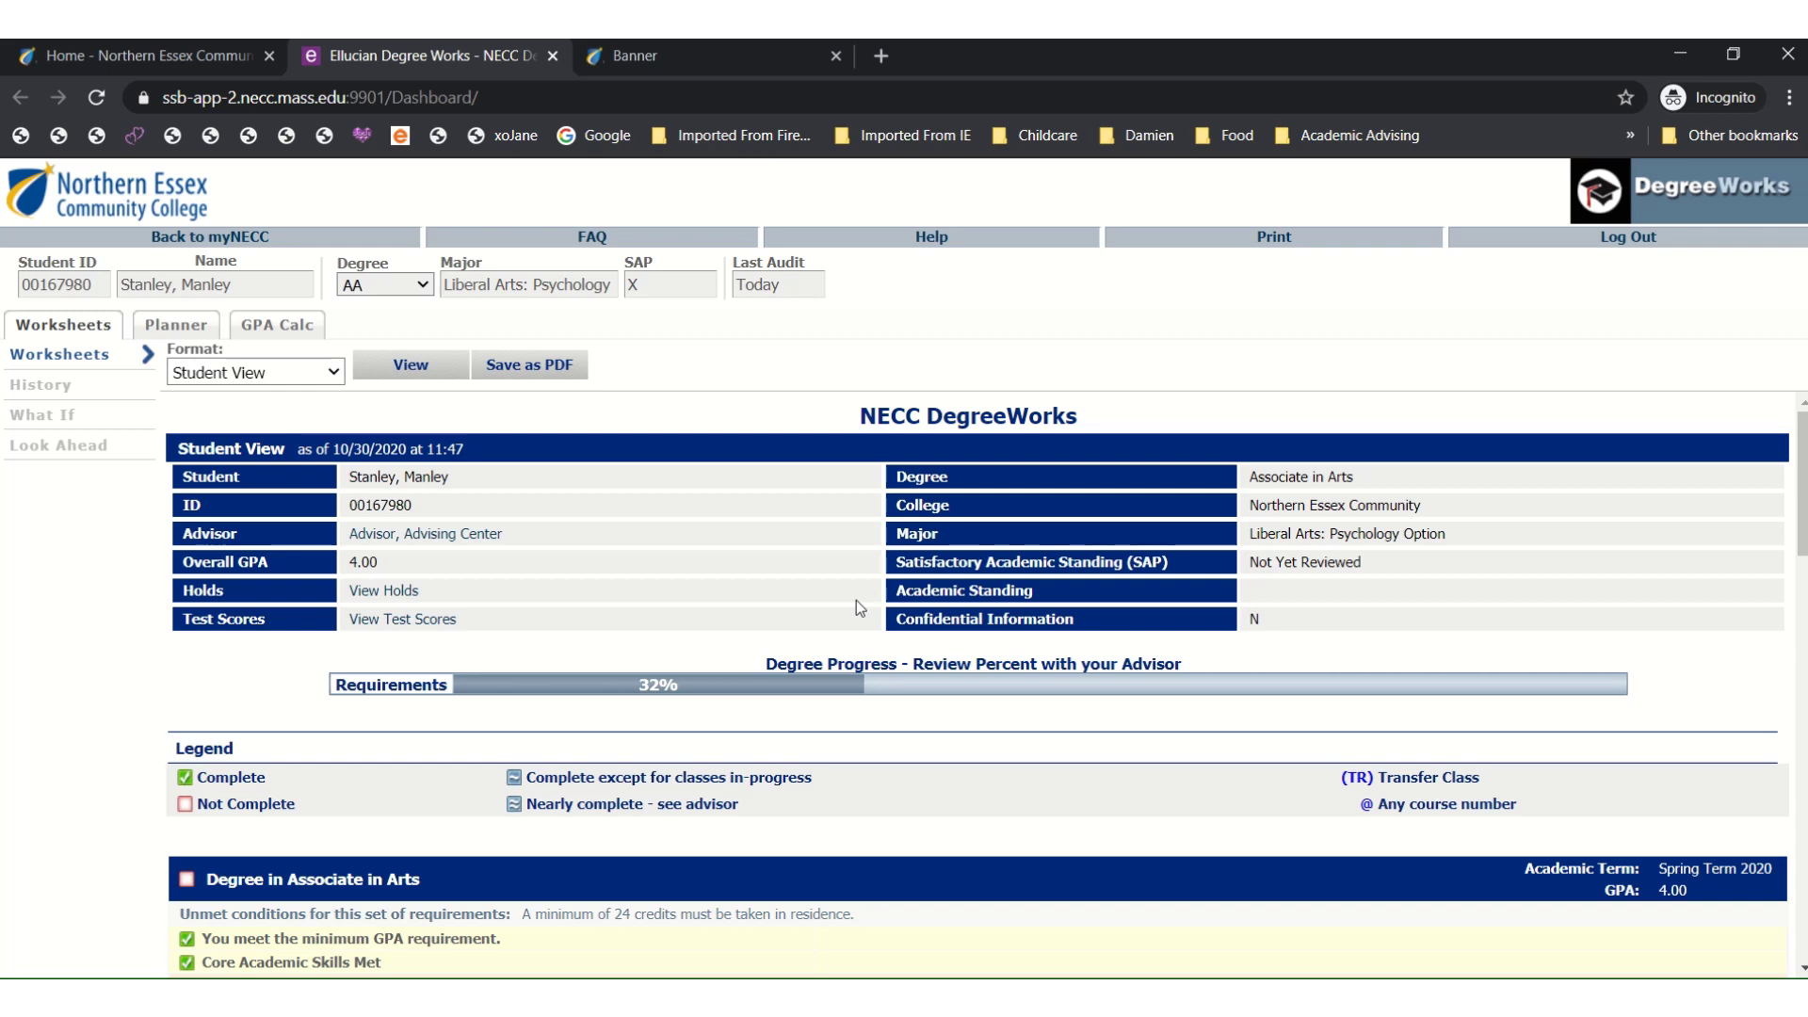
{"action": "scroll", "coordinate": [856, 601], "scroll_direction": "down", "scroll_amount": 4}
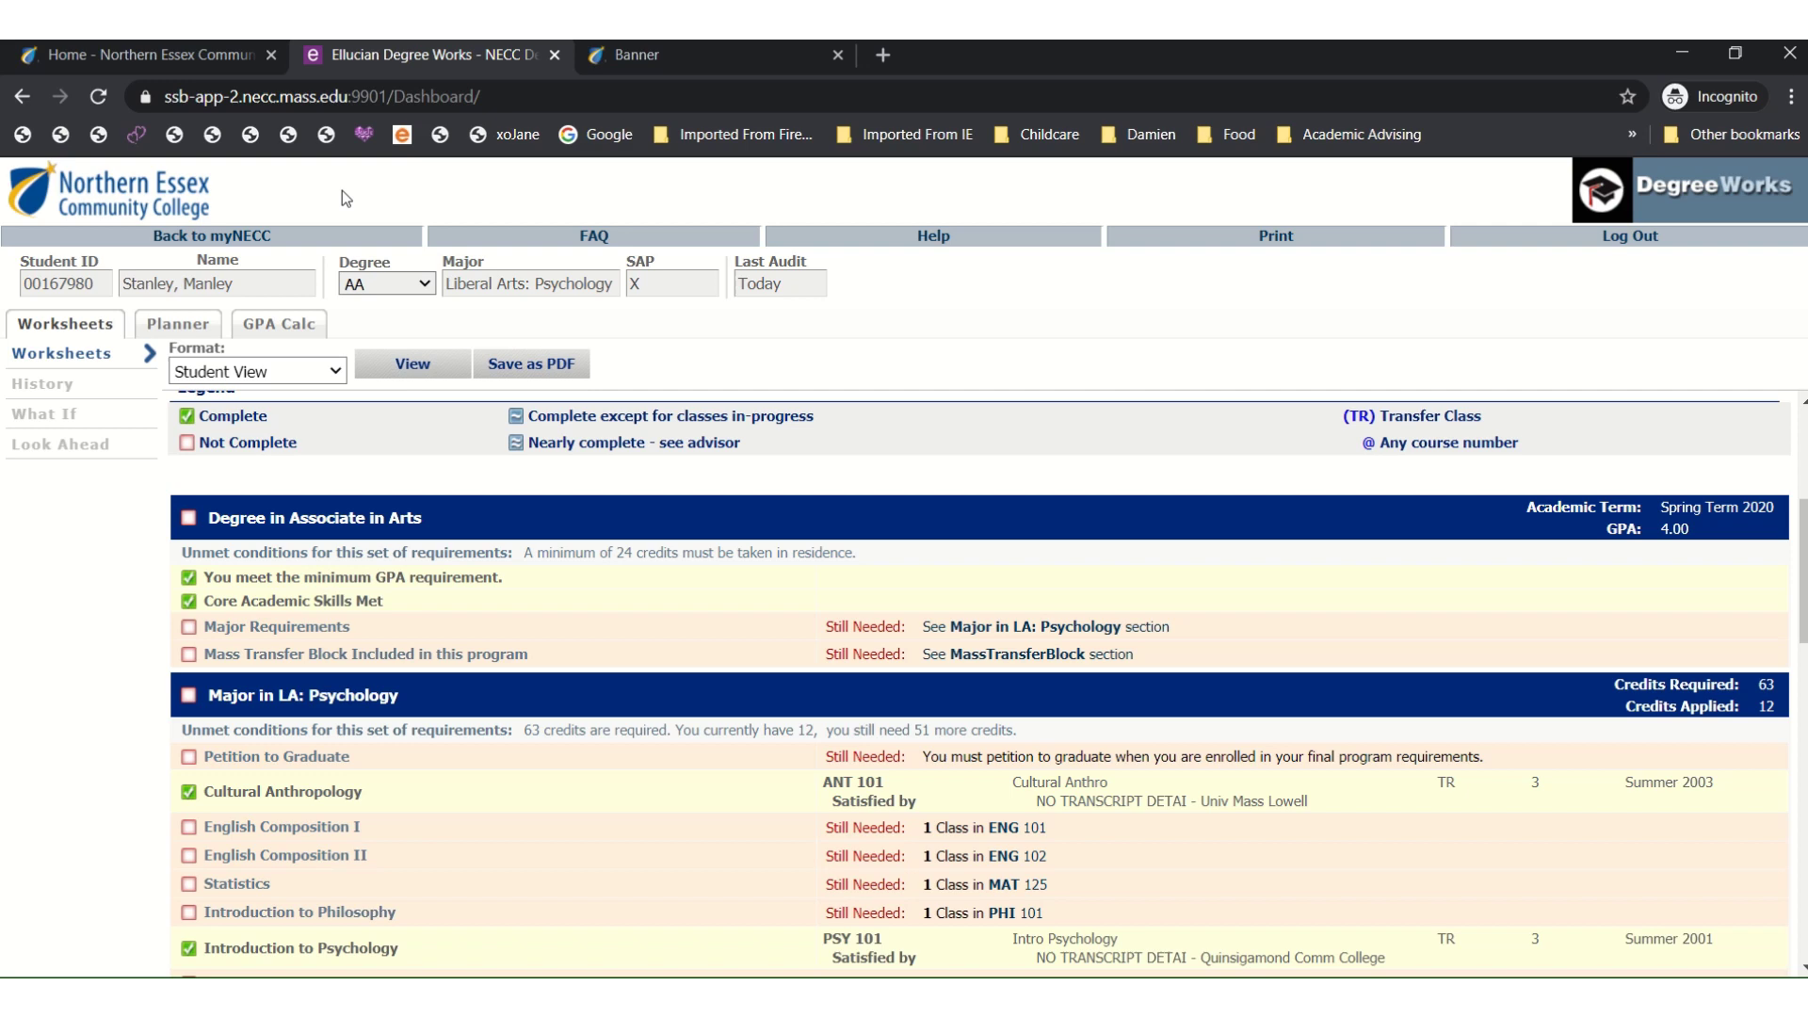
Step: From the myNECC Home tab, open the Academic Catalog 2020-2021 Updated
{"action": "left_click", "coordinate": [154, 60]}
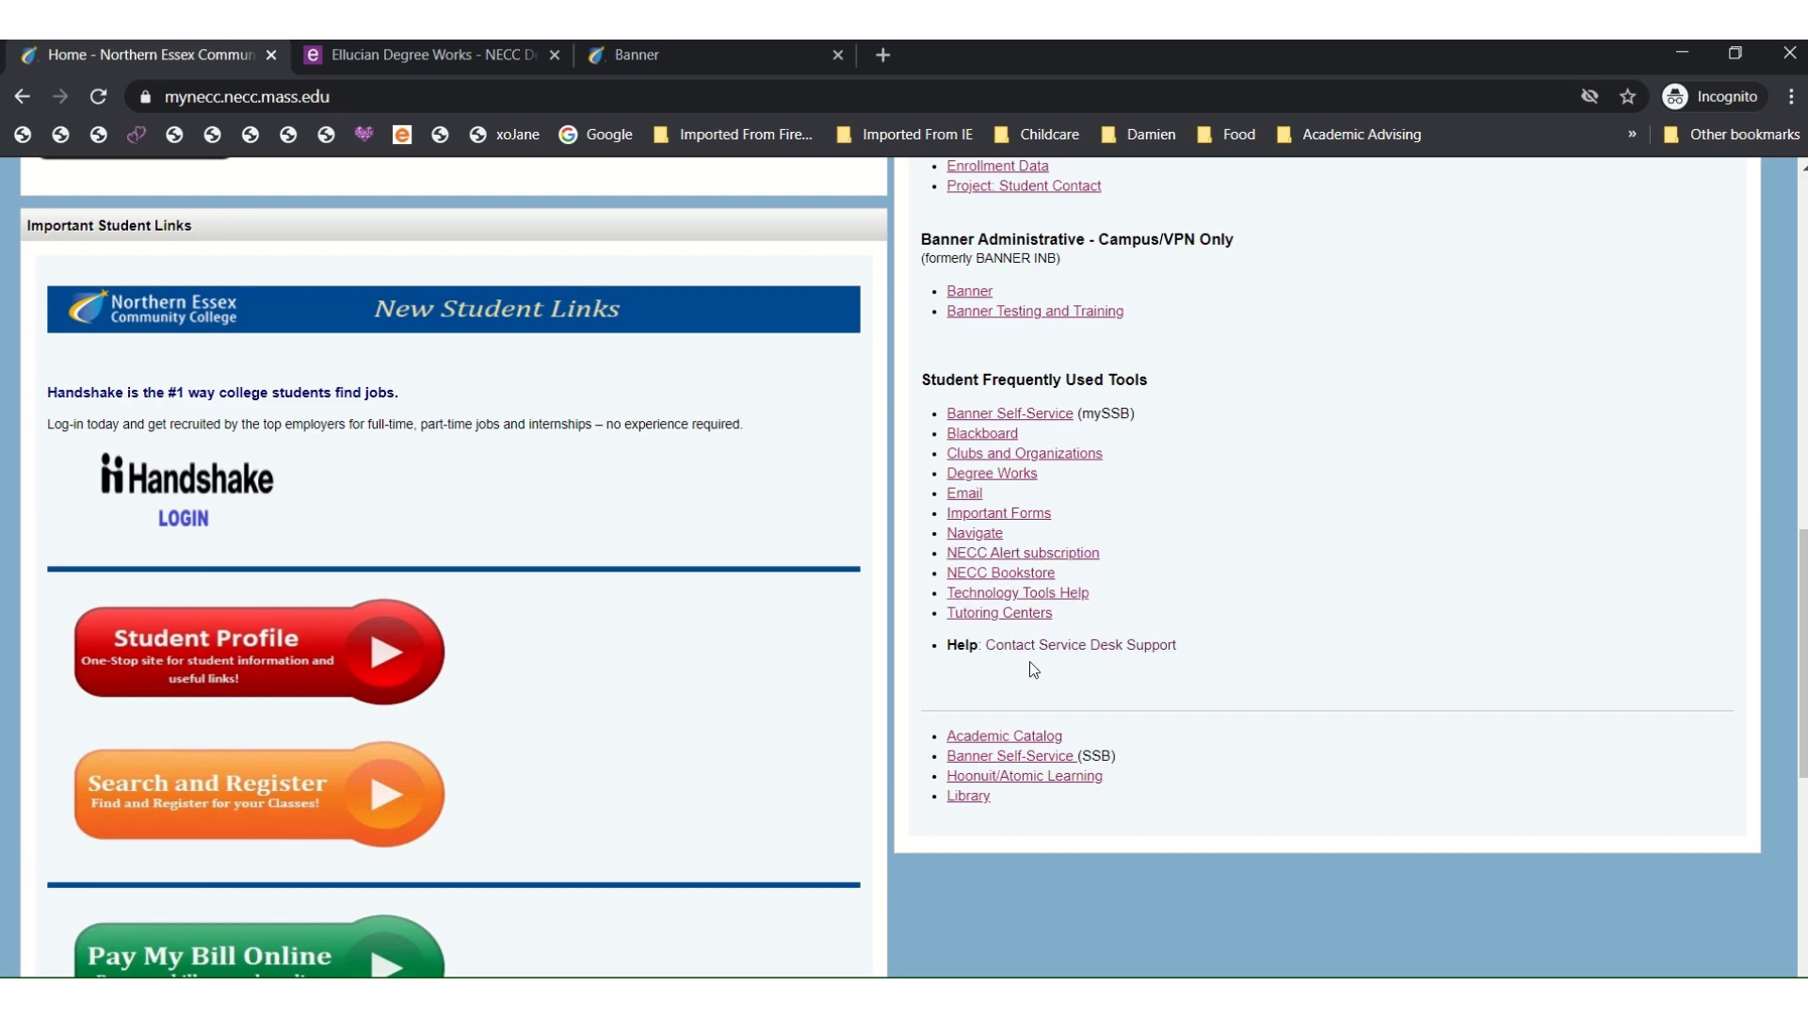
{"action": "left_click", "coordinate": [1010, 740]}
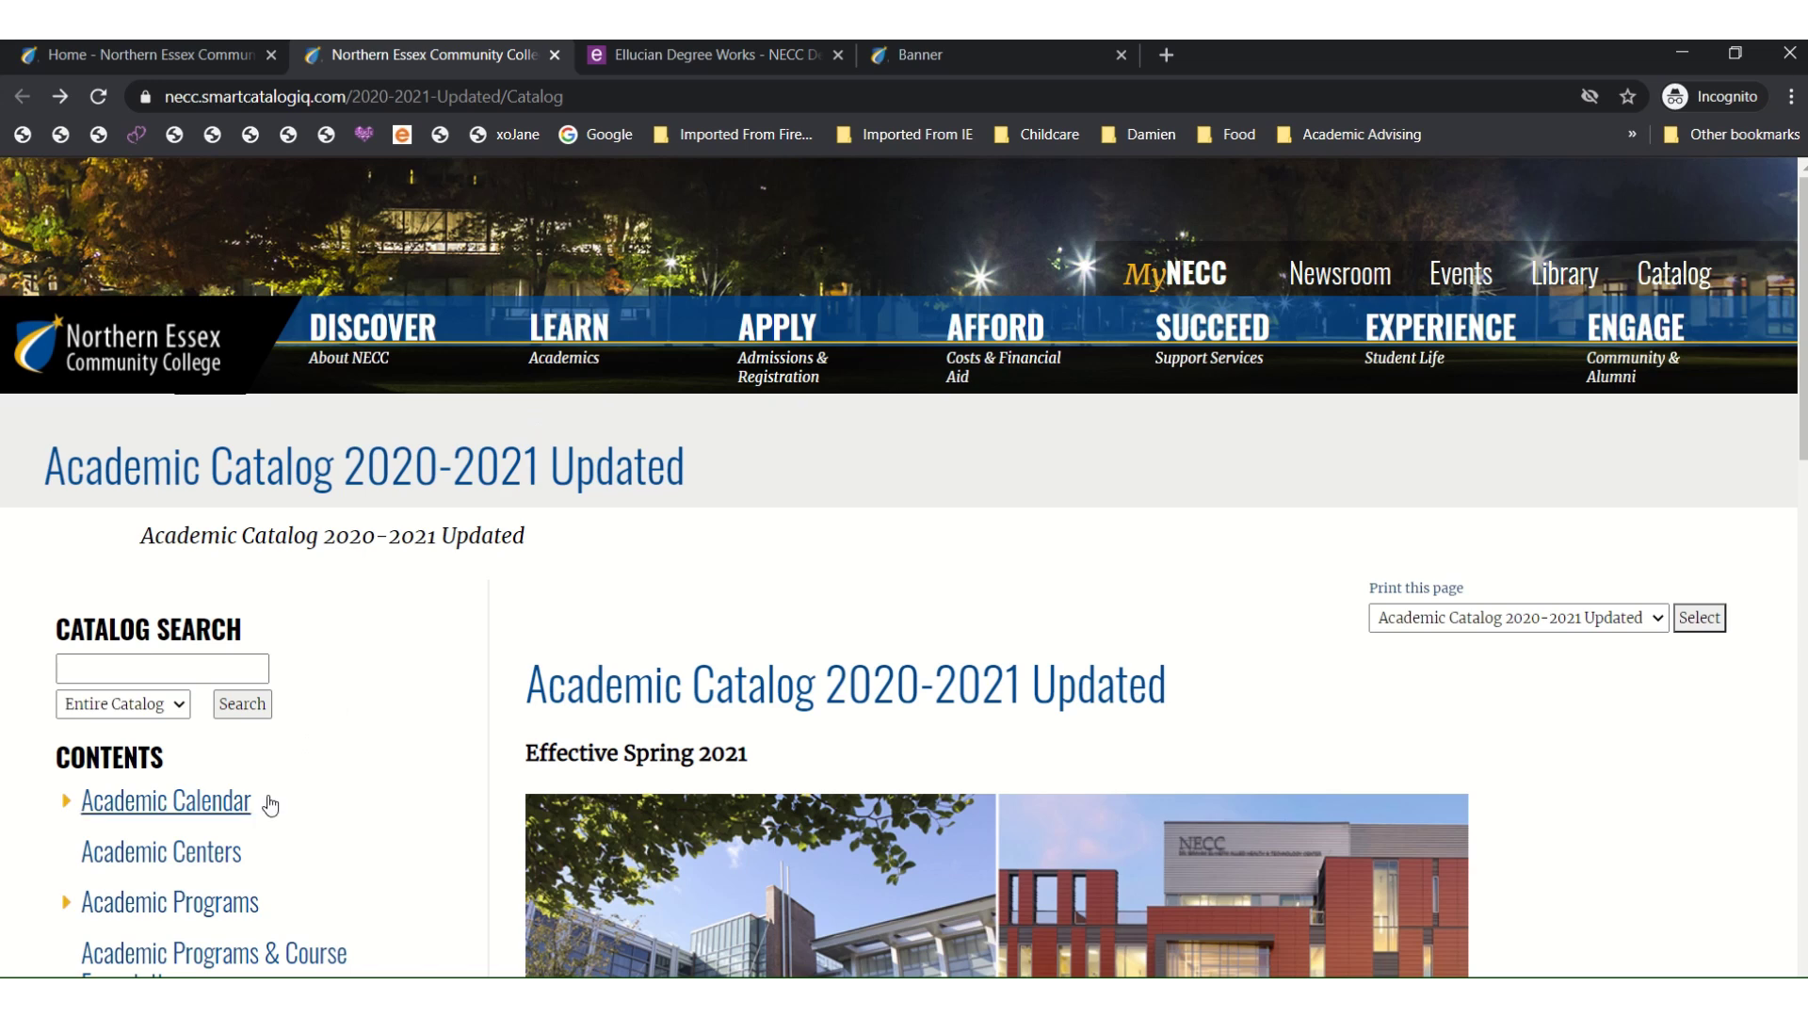
{"action": "scroll", "coordinate": [323, 755], "scroll_direction": "down", "scroll_amount": 3}
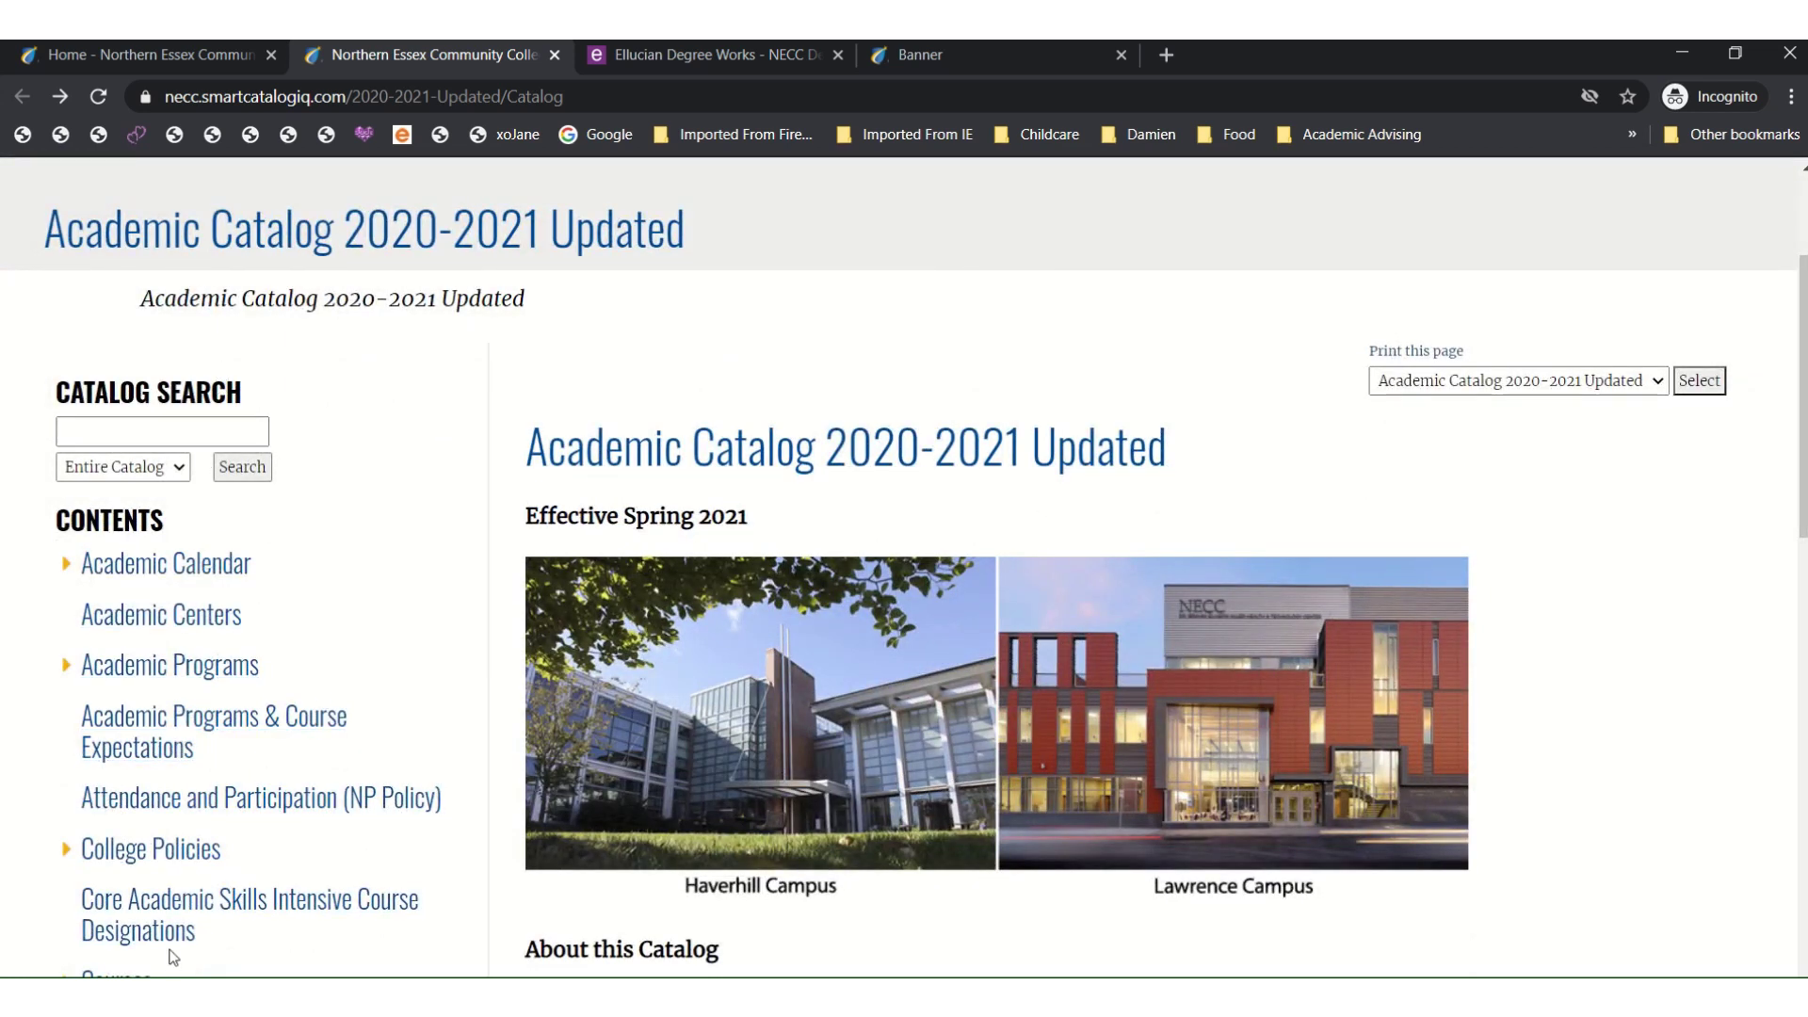
Step: Go to Academic Programs in the catalog contents and open the Business programs page
{"action": "left_click", "coordinate": [213, 670]}
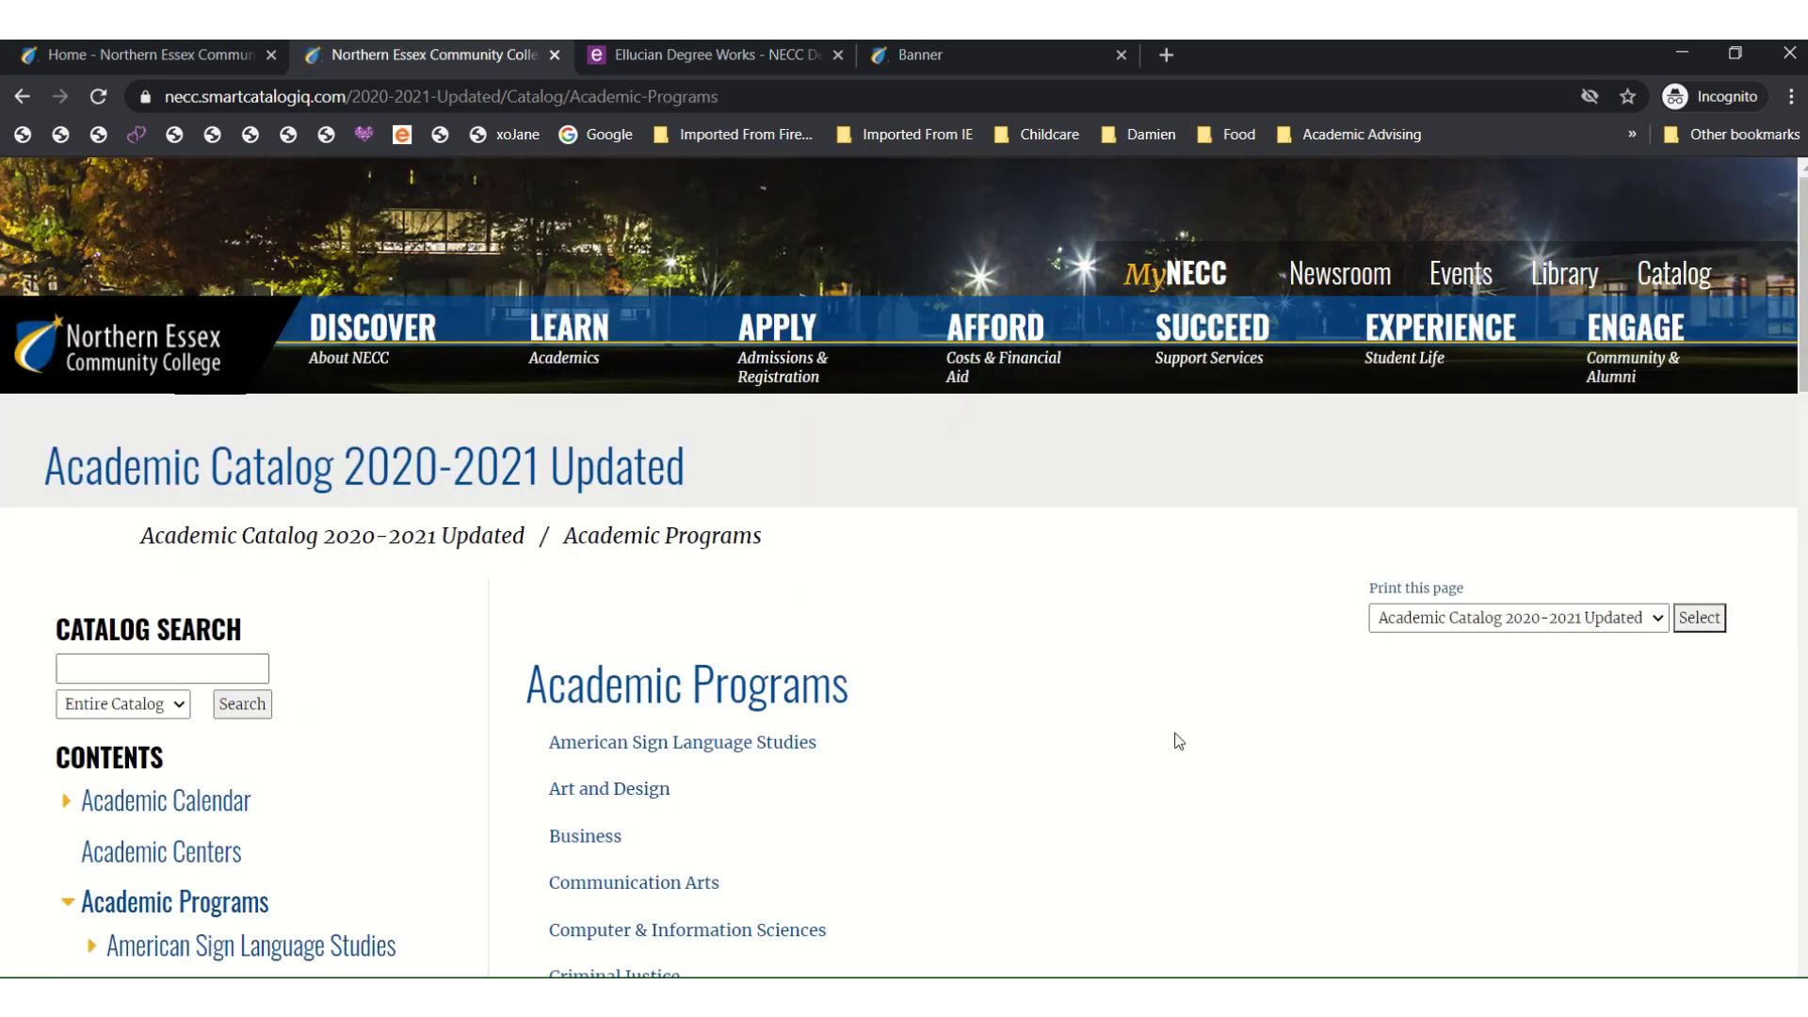
{"action": "scroll", "coordinate": [1226, 690], "scroll_direction": "down", "scroll_amount": 3}
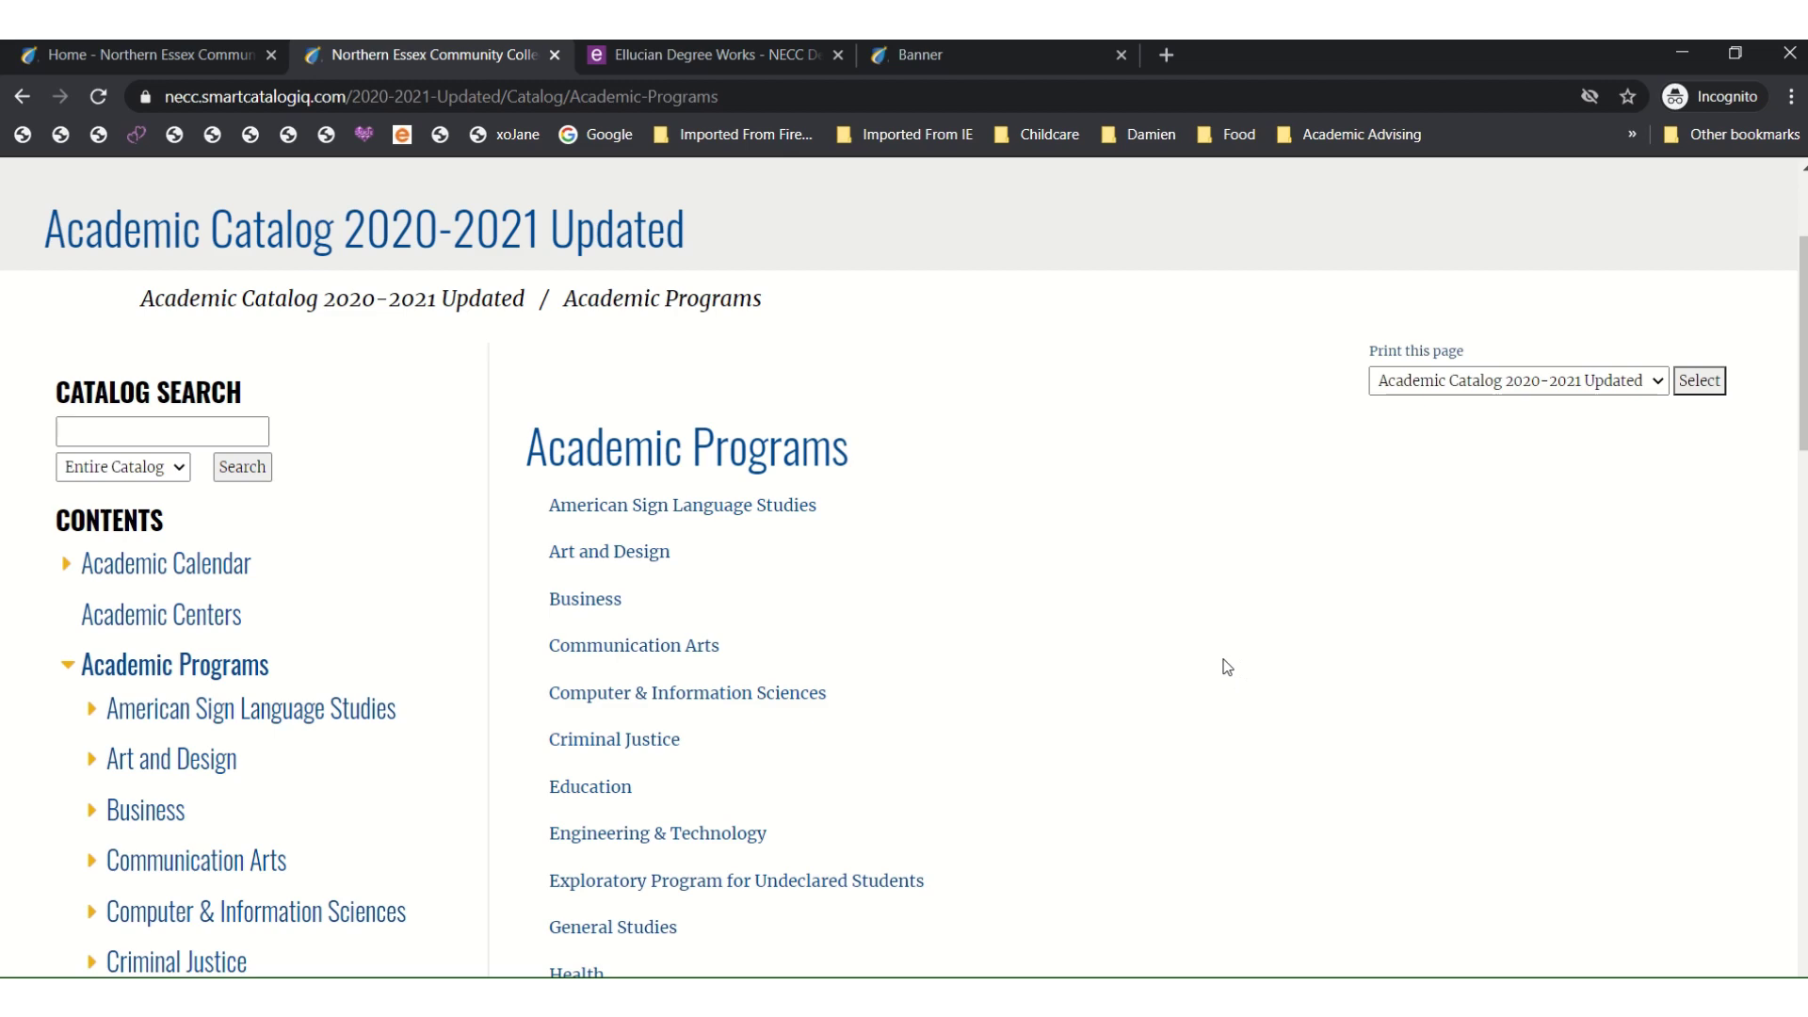
{"action": "left_click", "coordinate": [585, 602]}
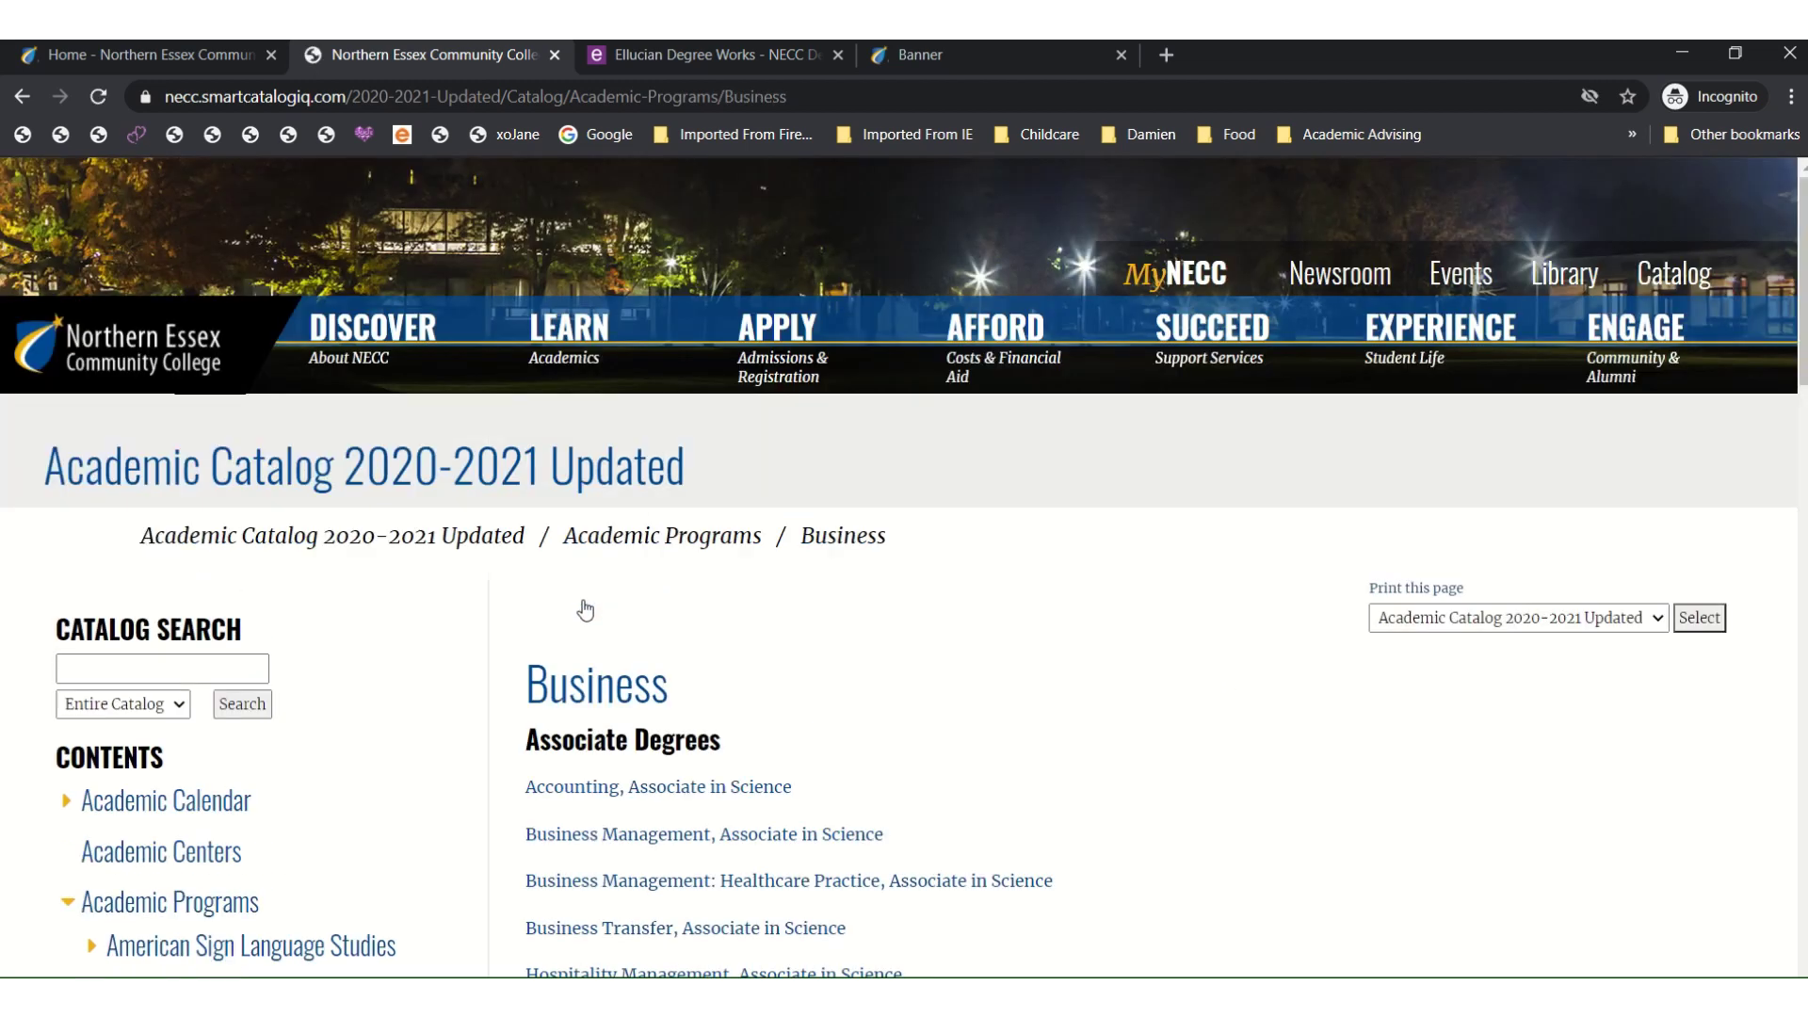
{"action": "scroll", "coordinate": [1210, 704], "scroll_direction": "down", "scroll_amount": 2}
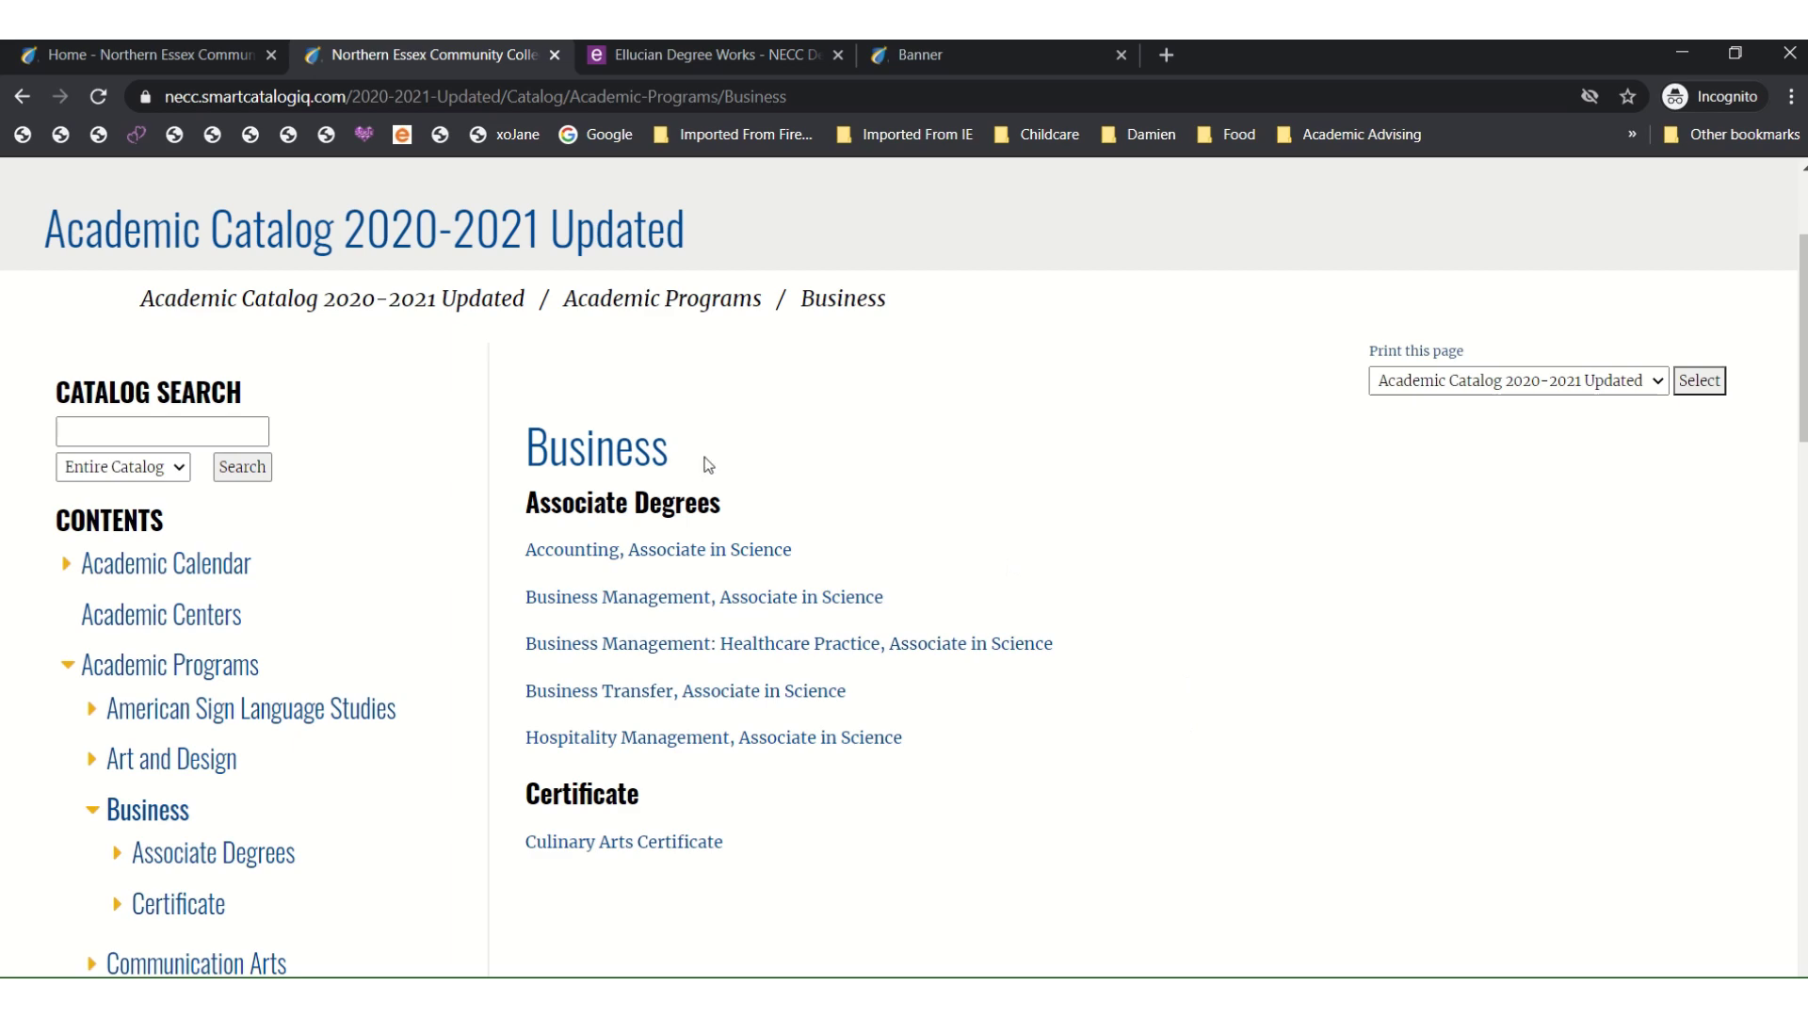
Step: Open Accounting, Associate in Science and scroll to its Year 1 Fall recommended course sequence
{"action": "left_click", "coordinate": [565, 556]}
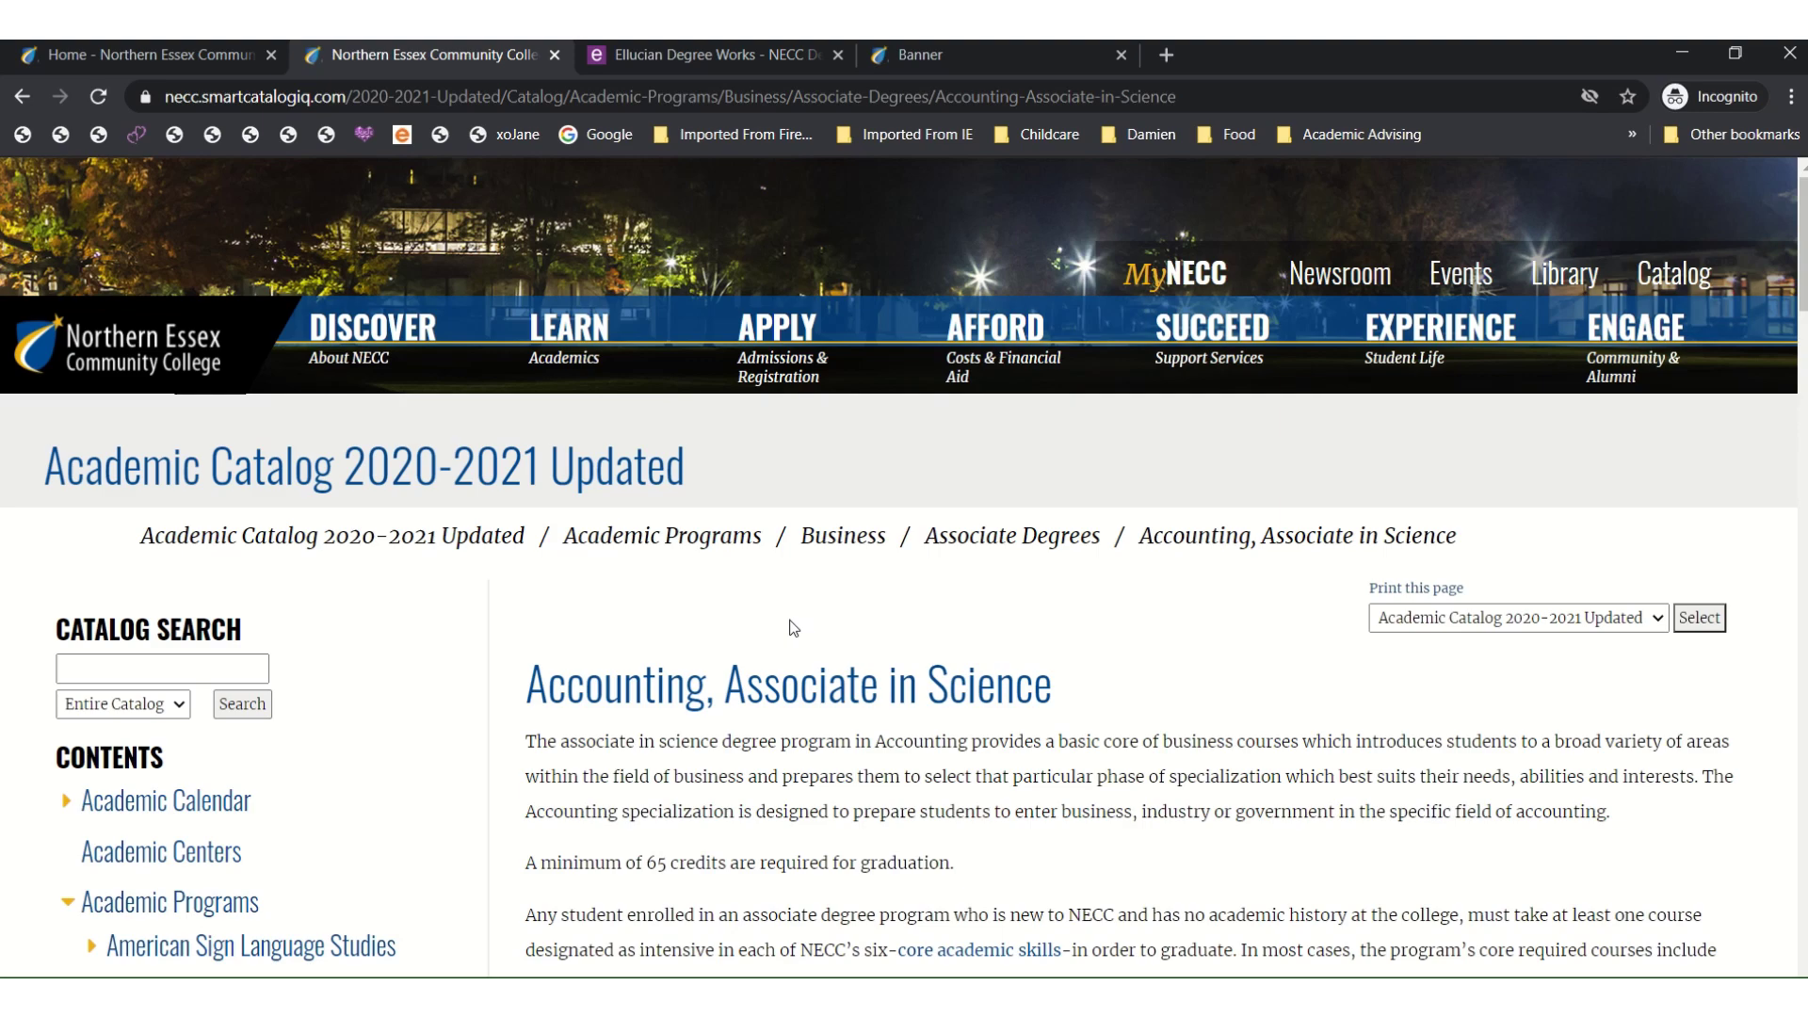
{"action": "scroll", "coordinate": [983, 629], "scroll_direction": "down", "scroll_amount": 3}
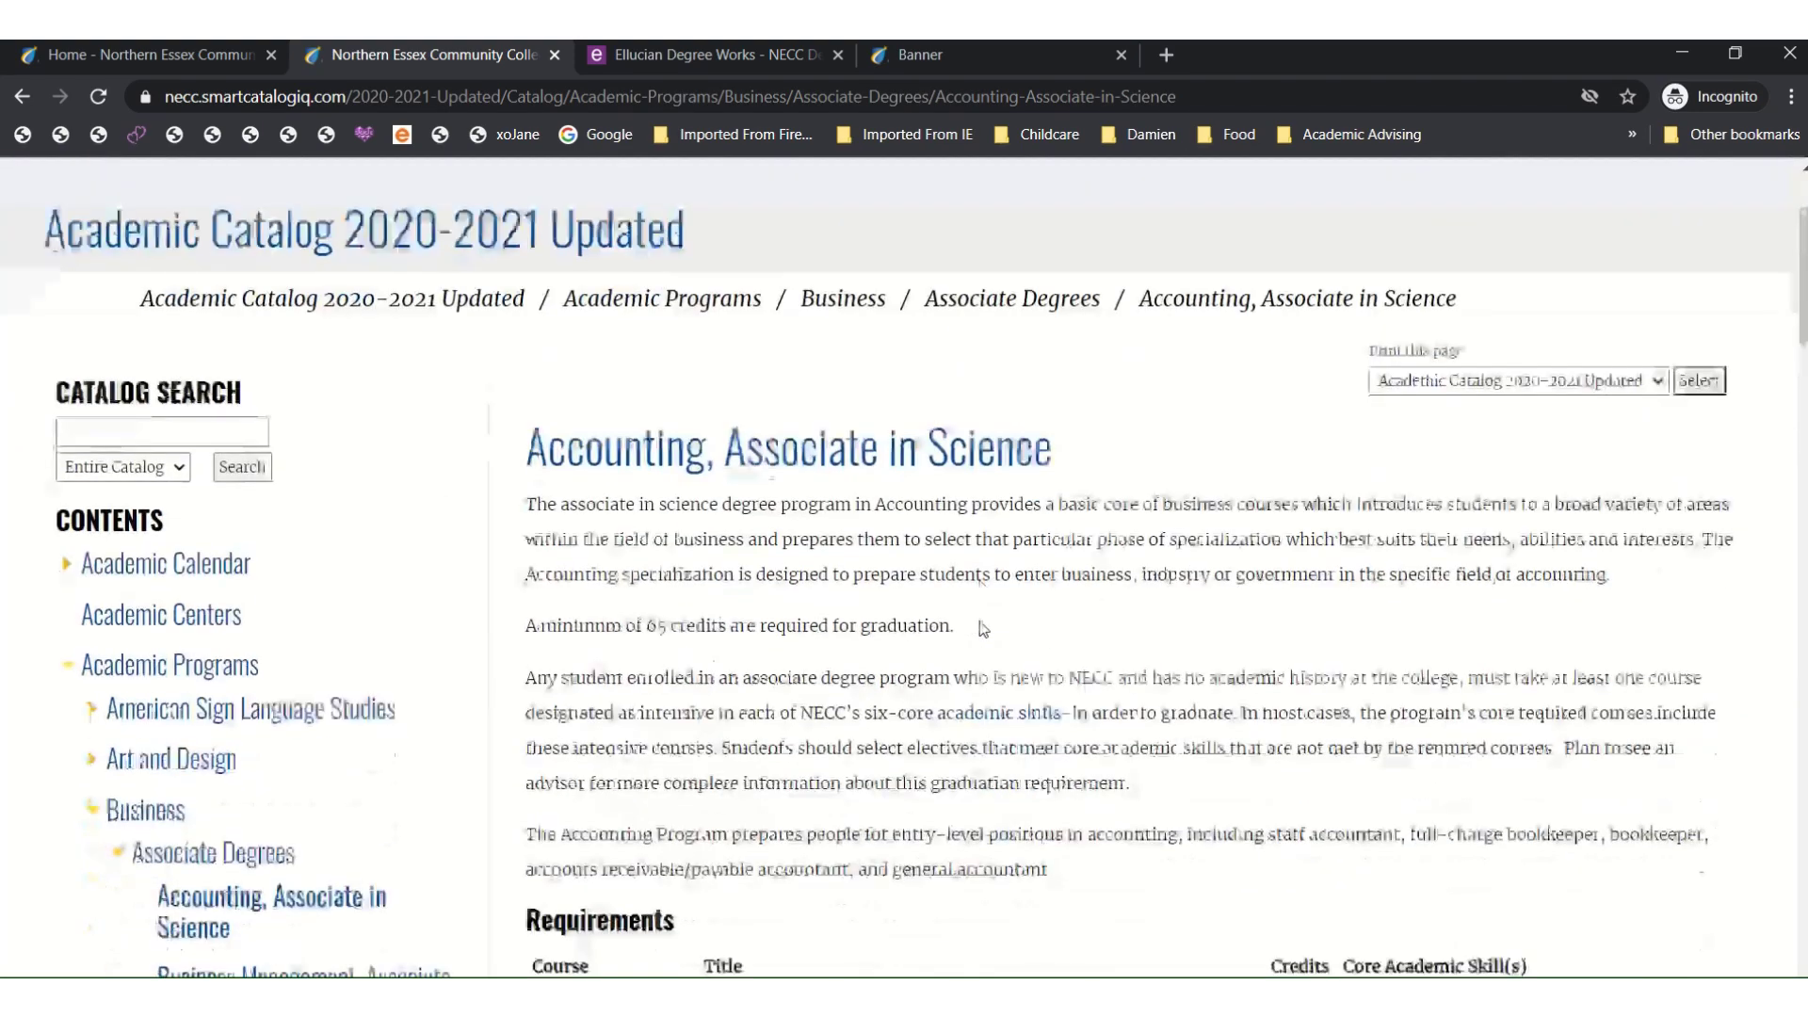
{"action": "scroll", "coordinate": [982, 629], "scroll_direction": "down", "scroll_amount": 5}
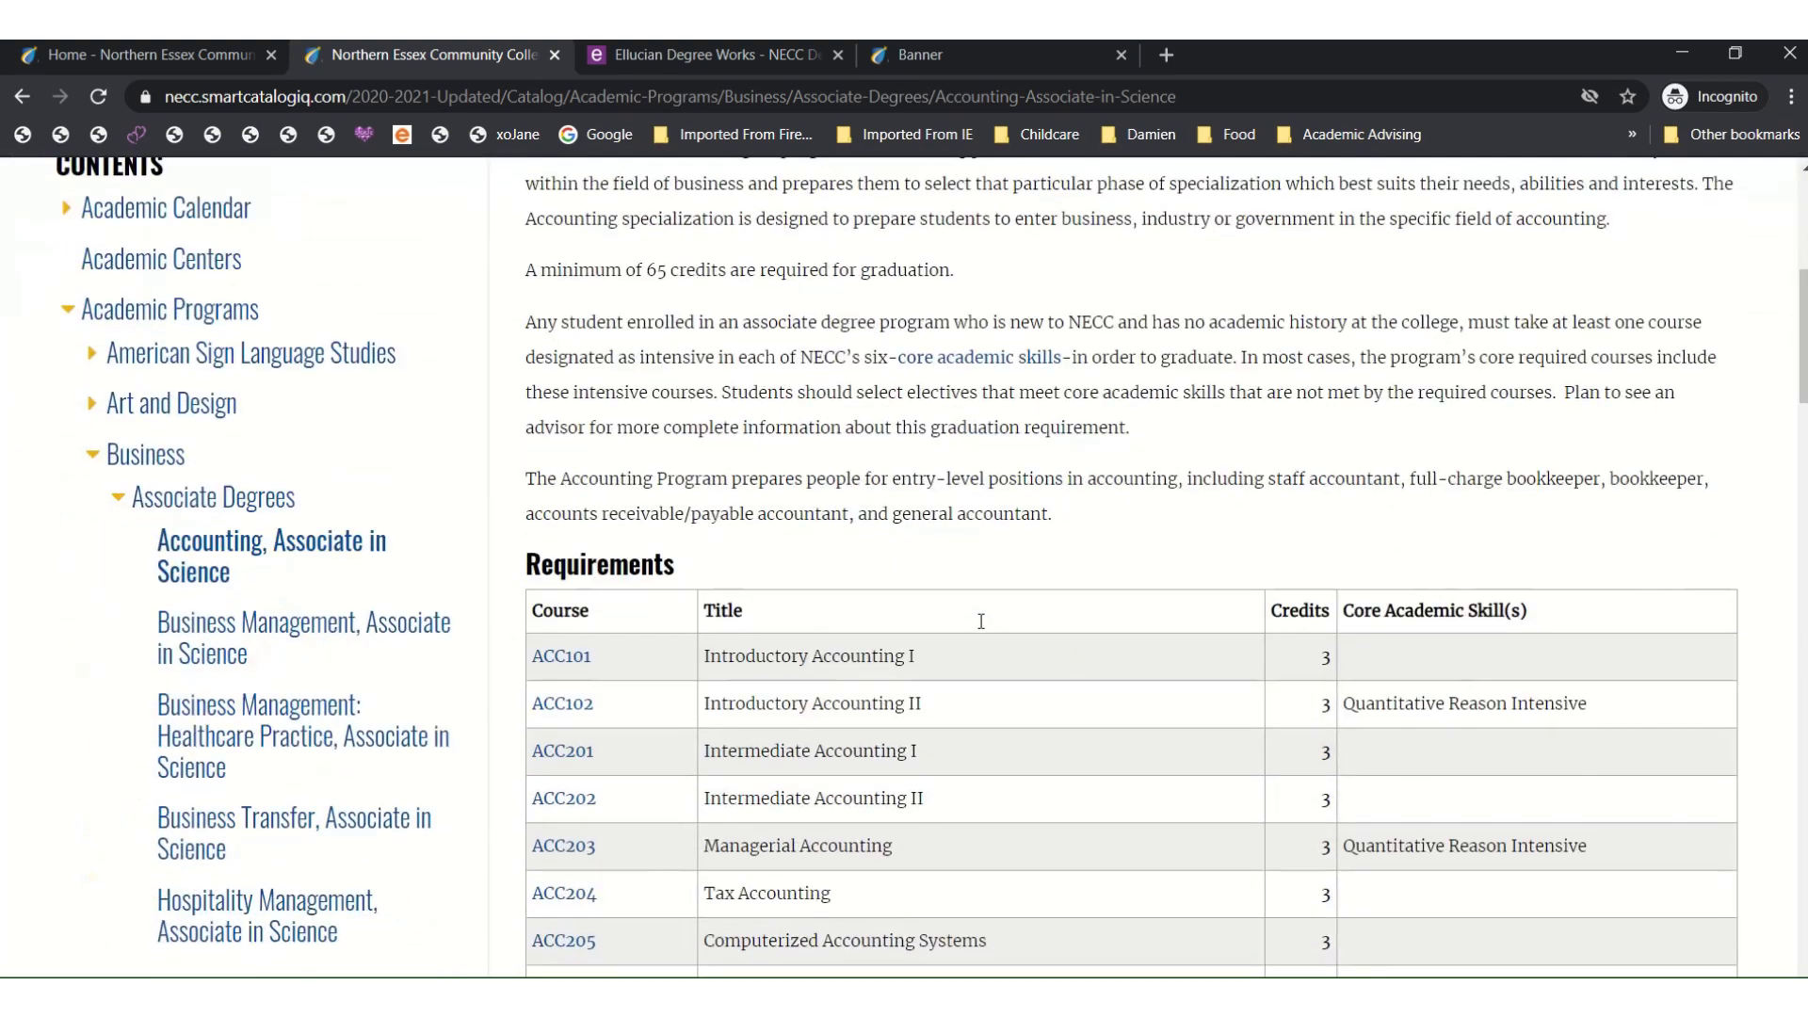
{"action": "scroll", "coordinate": [979, 620], "scroll_direction": "down", "scroll_amount": 3}
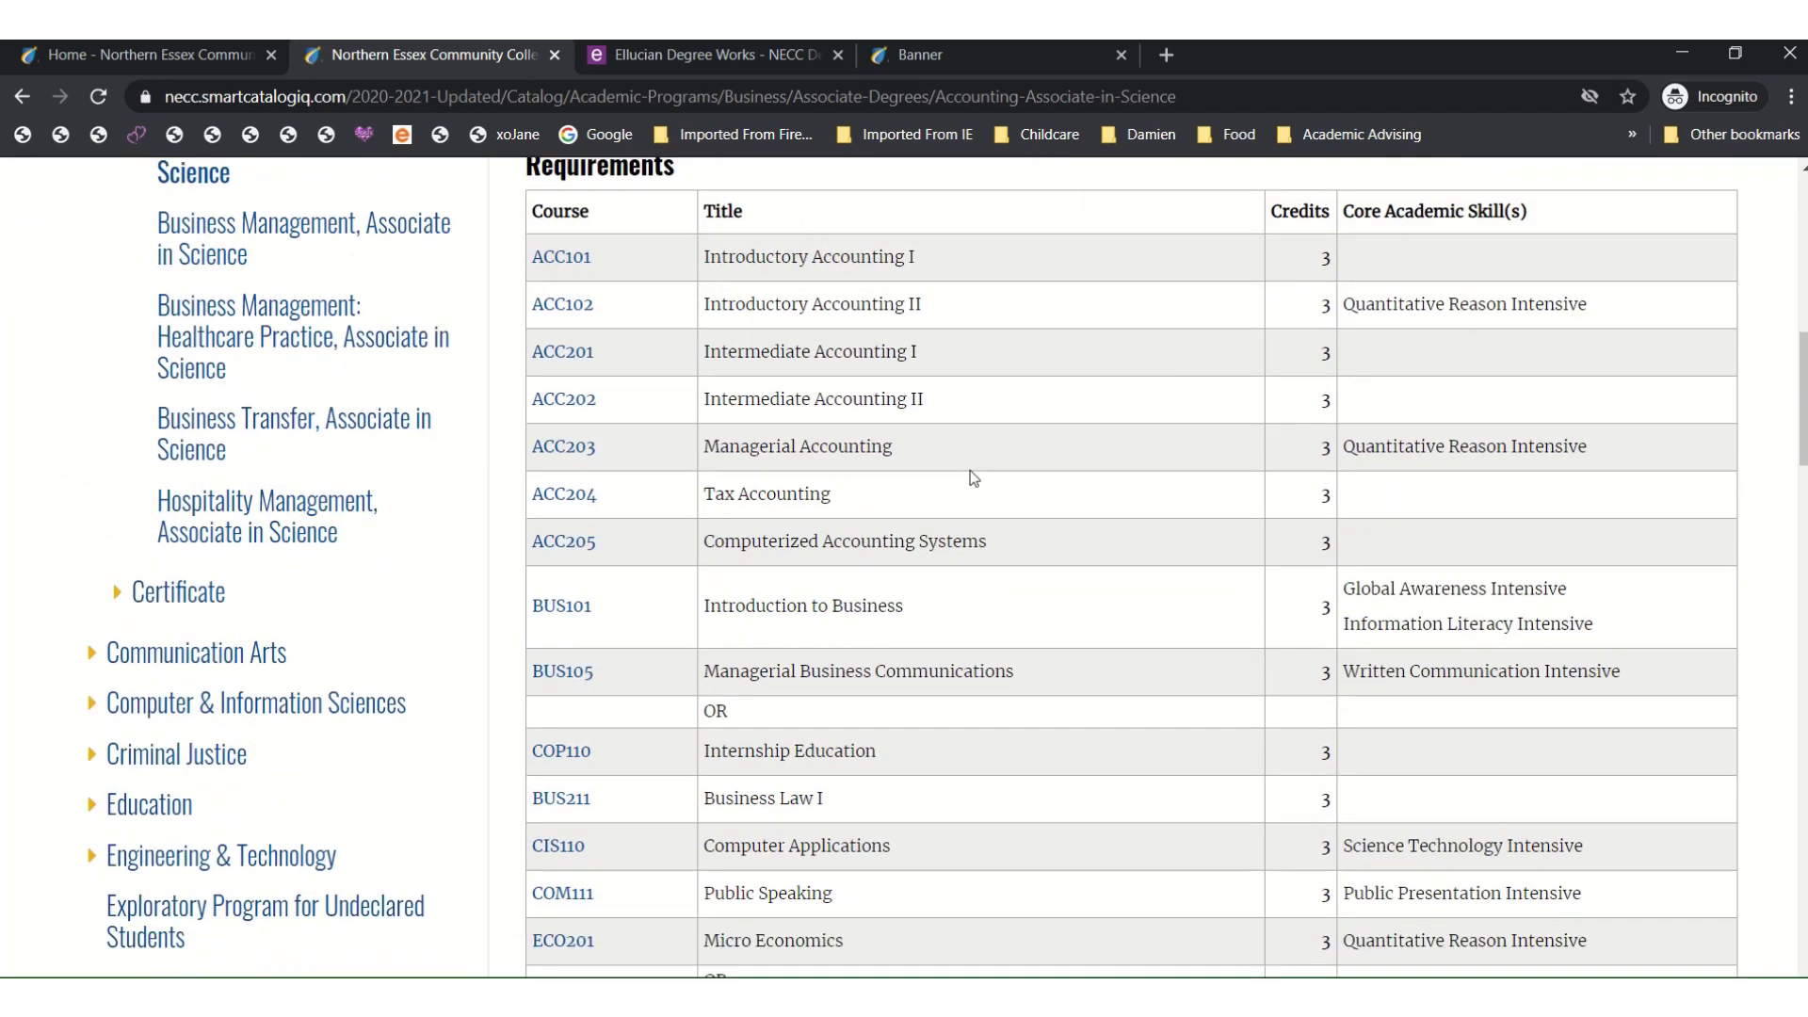
{"action": "scroll", "coordinate": [1008, 553], "scroll_direction": "down", "scroll_amount": 2}
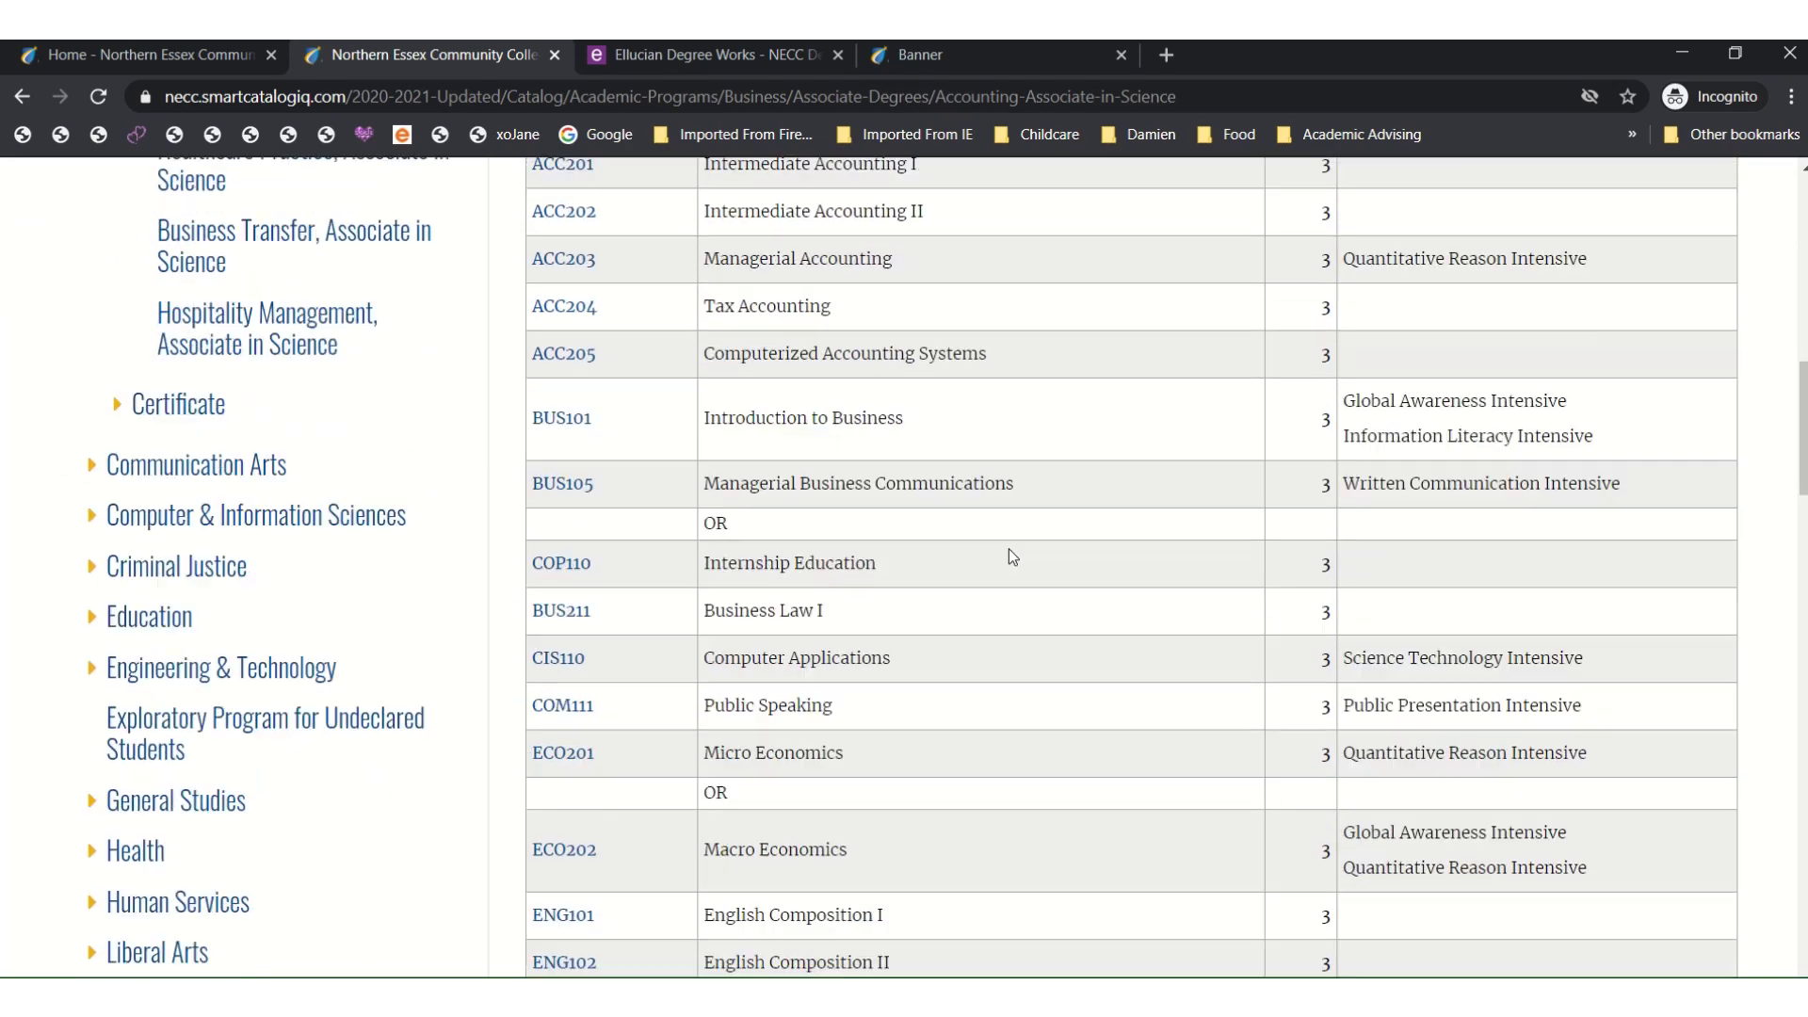
{"action": "scroll", "coordinate": [1011, 555], "scroll_direction": "down", "scroll_amount": 6}
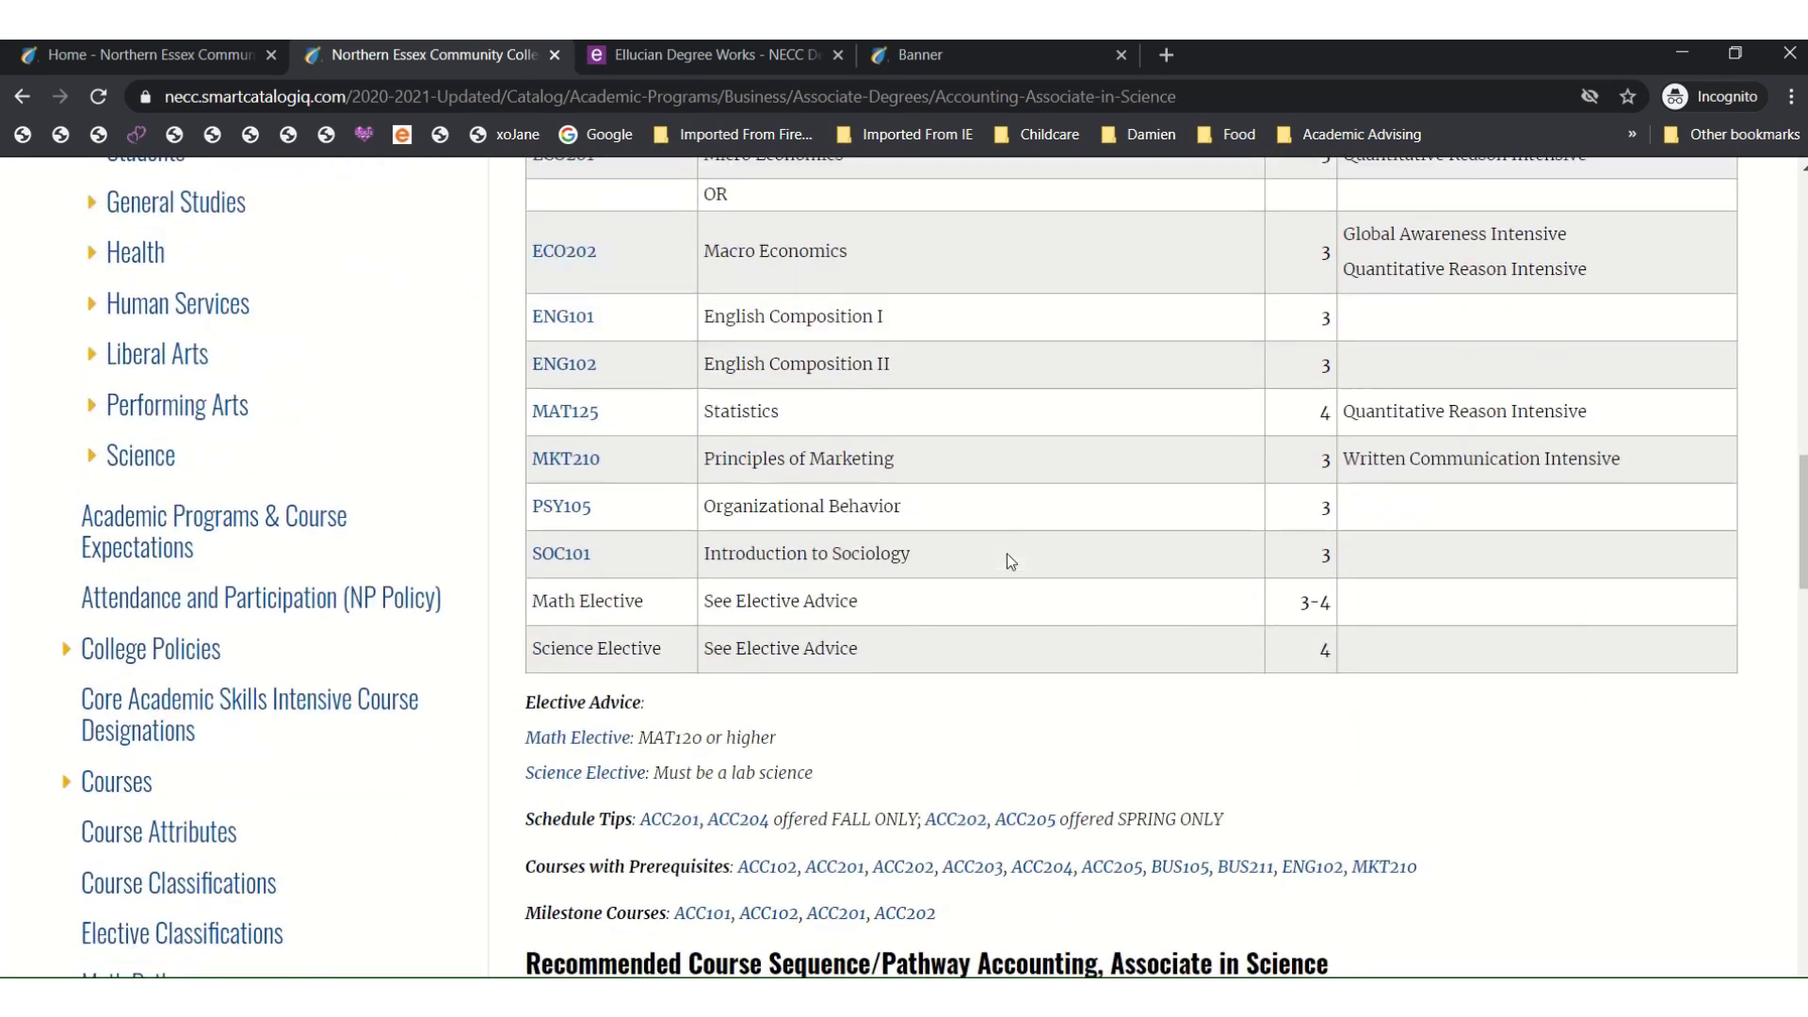
{"action": "scroll", "coordinate": [1010, 561], "scroll_direction": "down", "scroll_amount": 5}
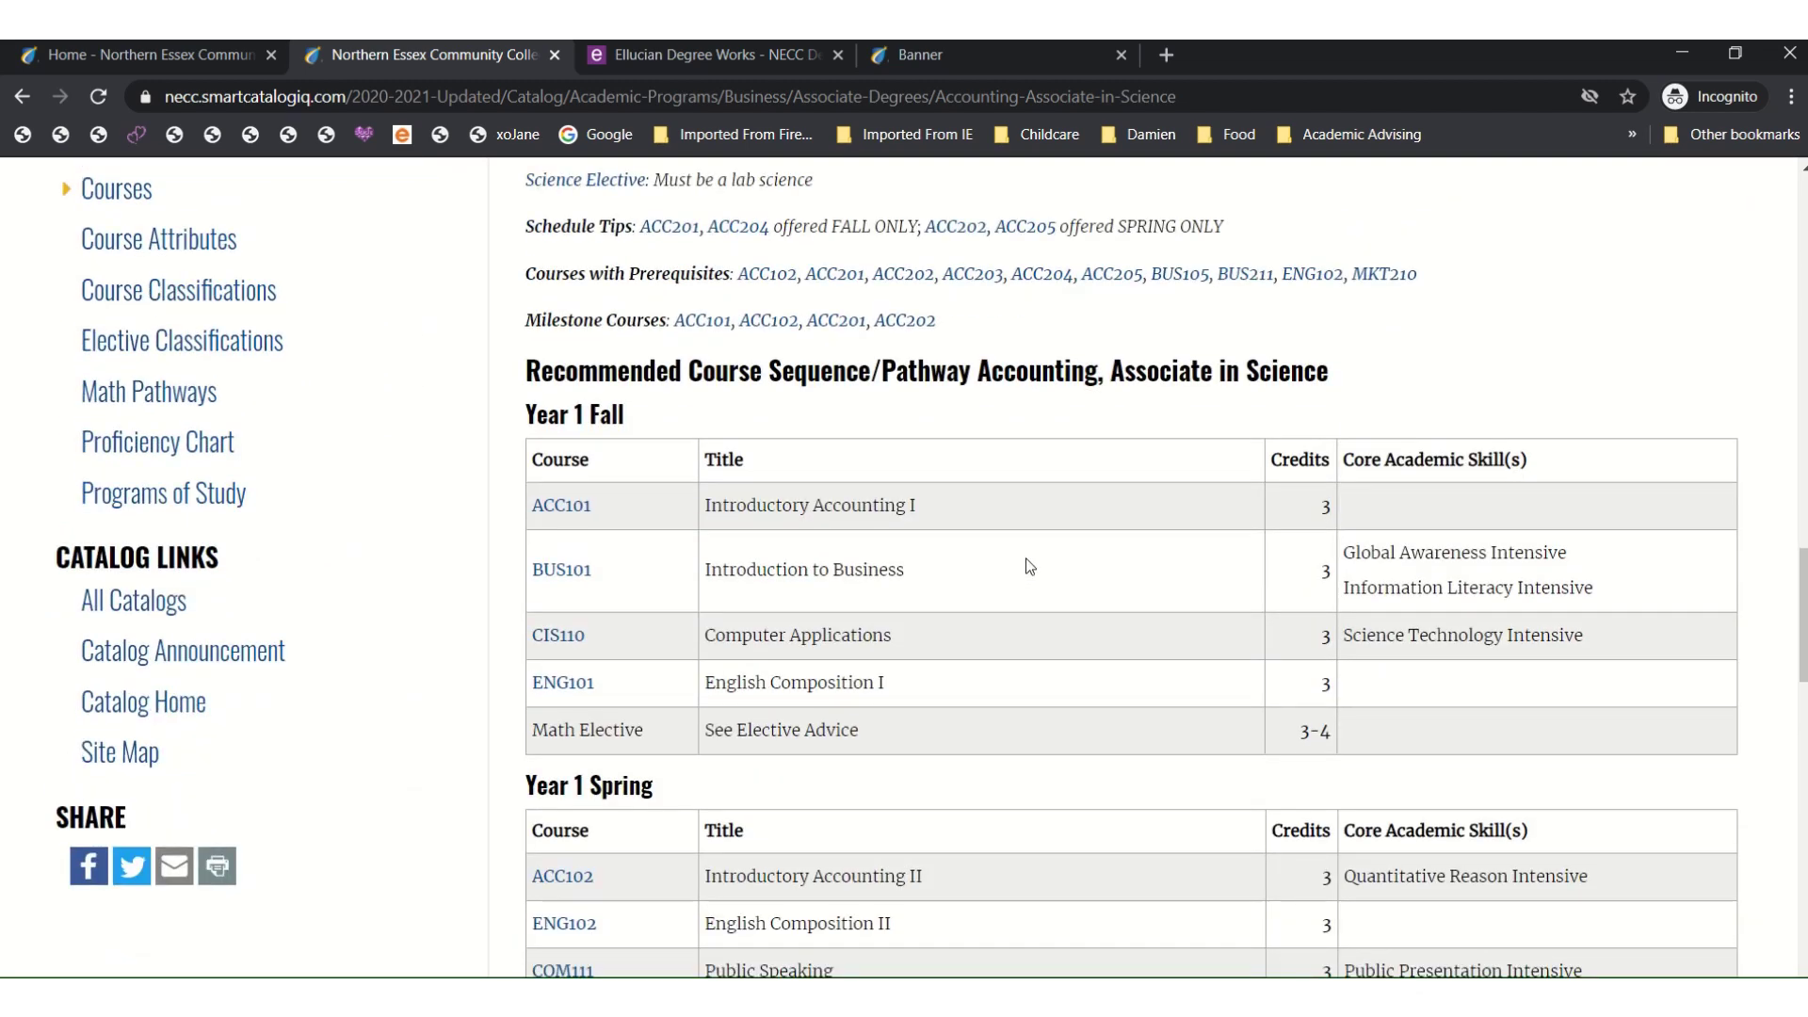
{"action": "scroll", "coordinate": [1027, 562], "scroll_direction": "down", "scroll_amount": 3}
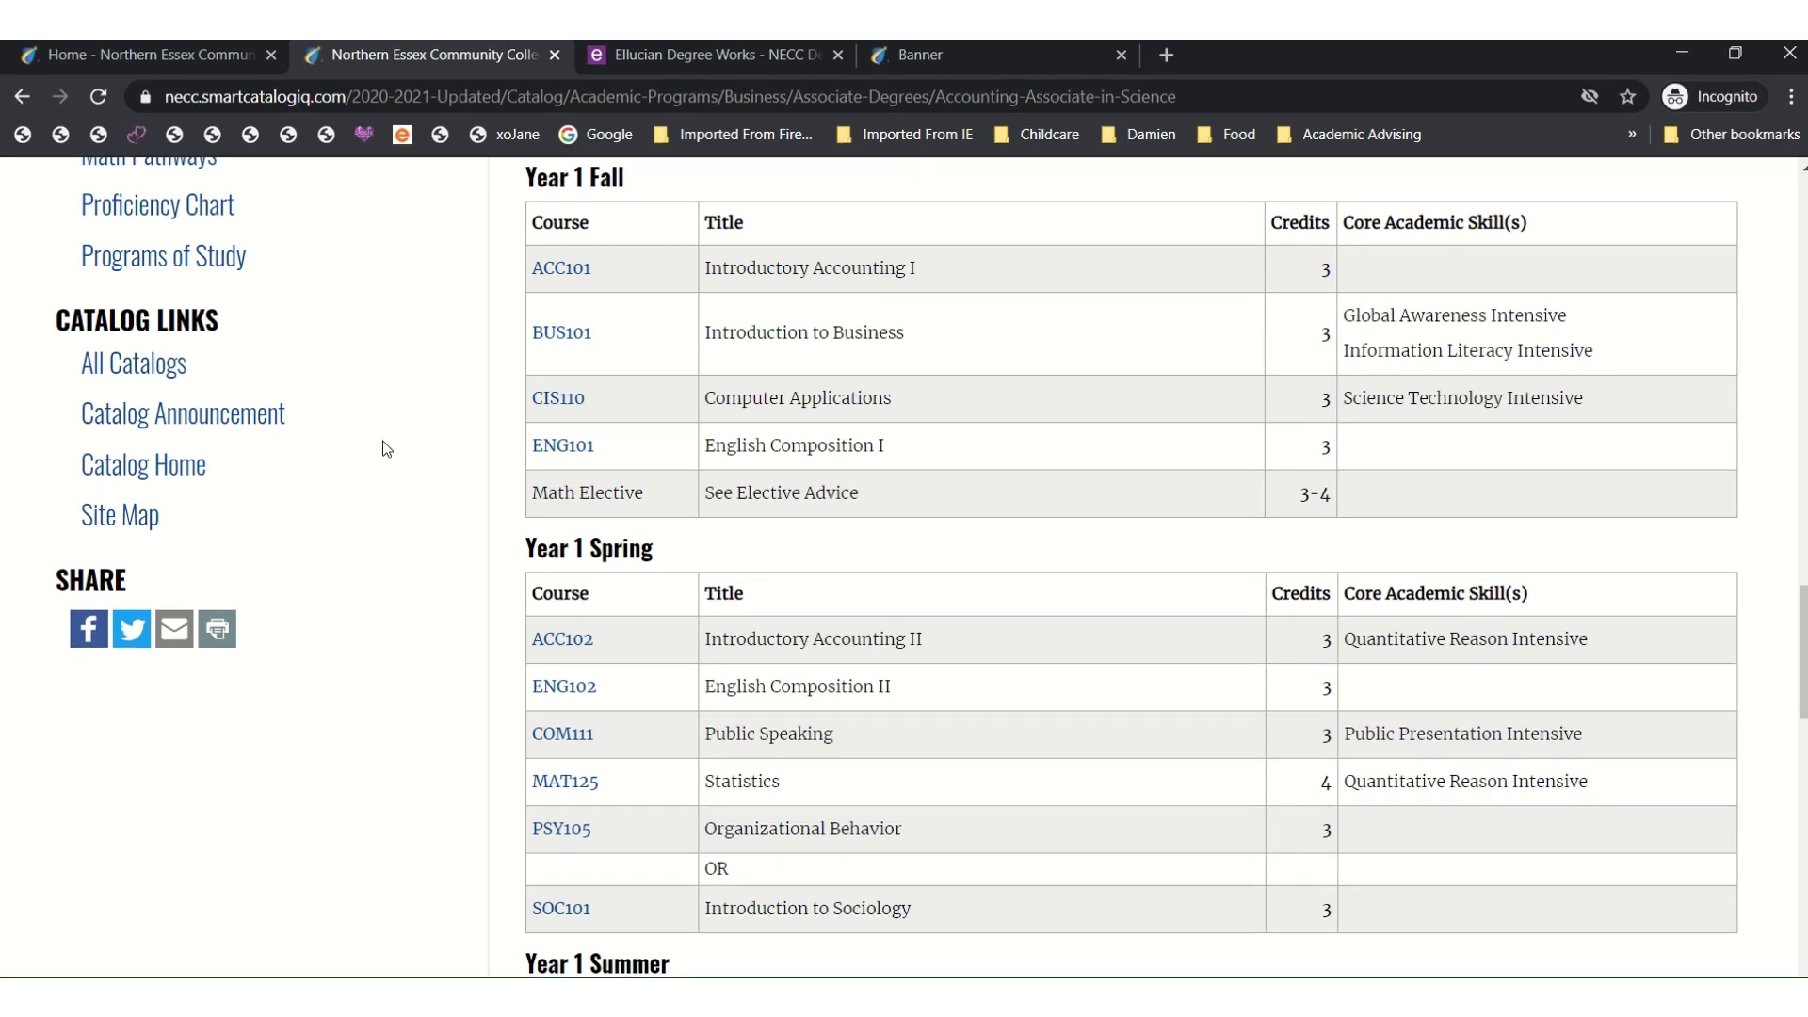
Step: Back in myNECC, start Register for Classes via Search and Register and select Fall Term 2020
{"action": "left_click", "coordinate": [177, 64]}
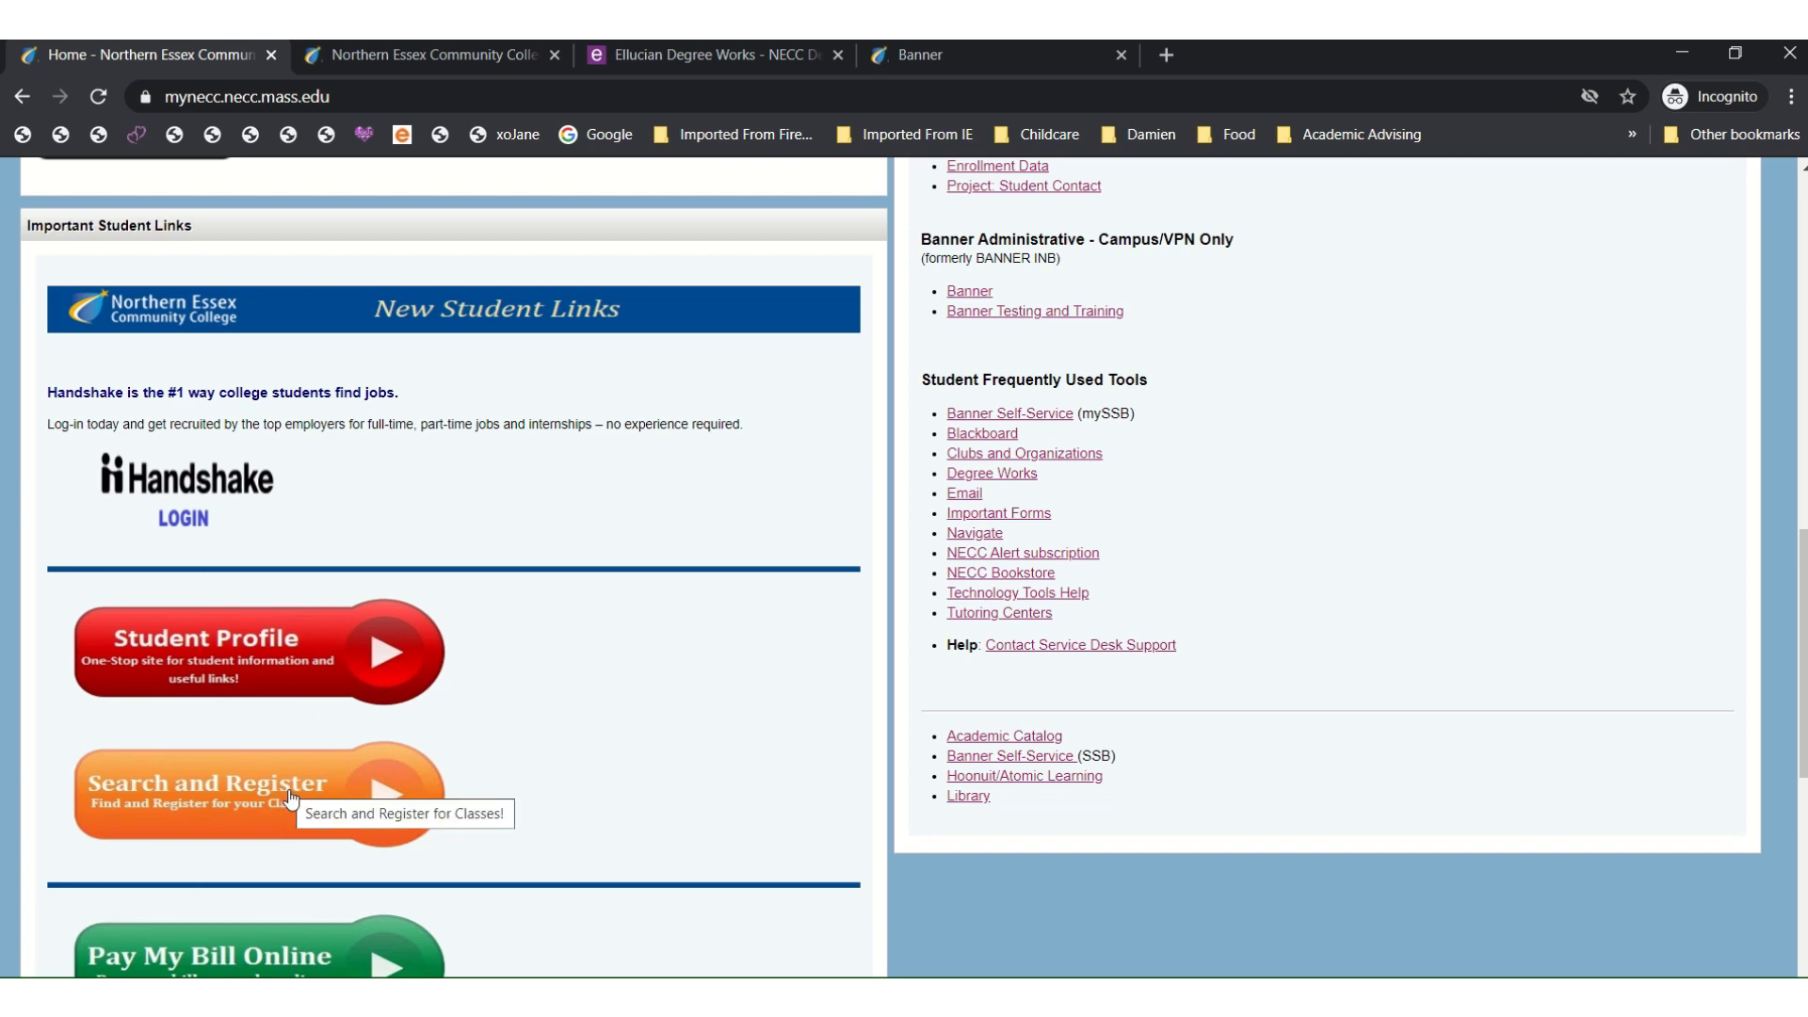
{"action": "left_click", "coordinate": [233, 802]}
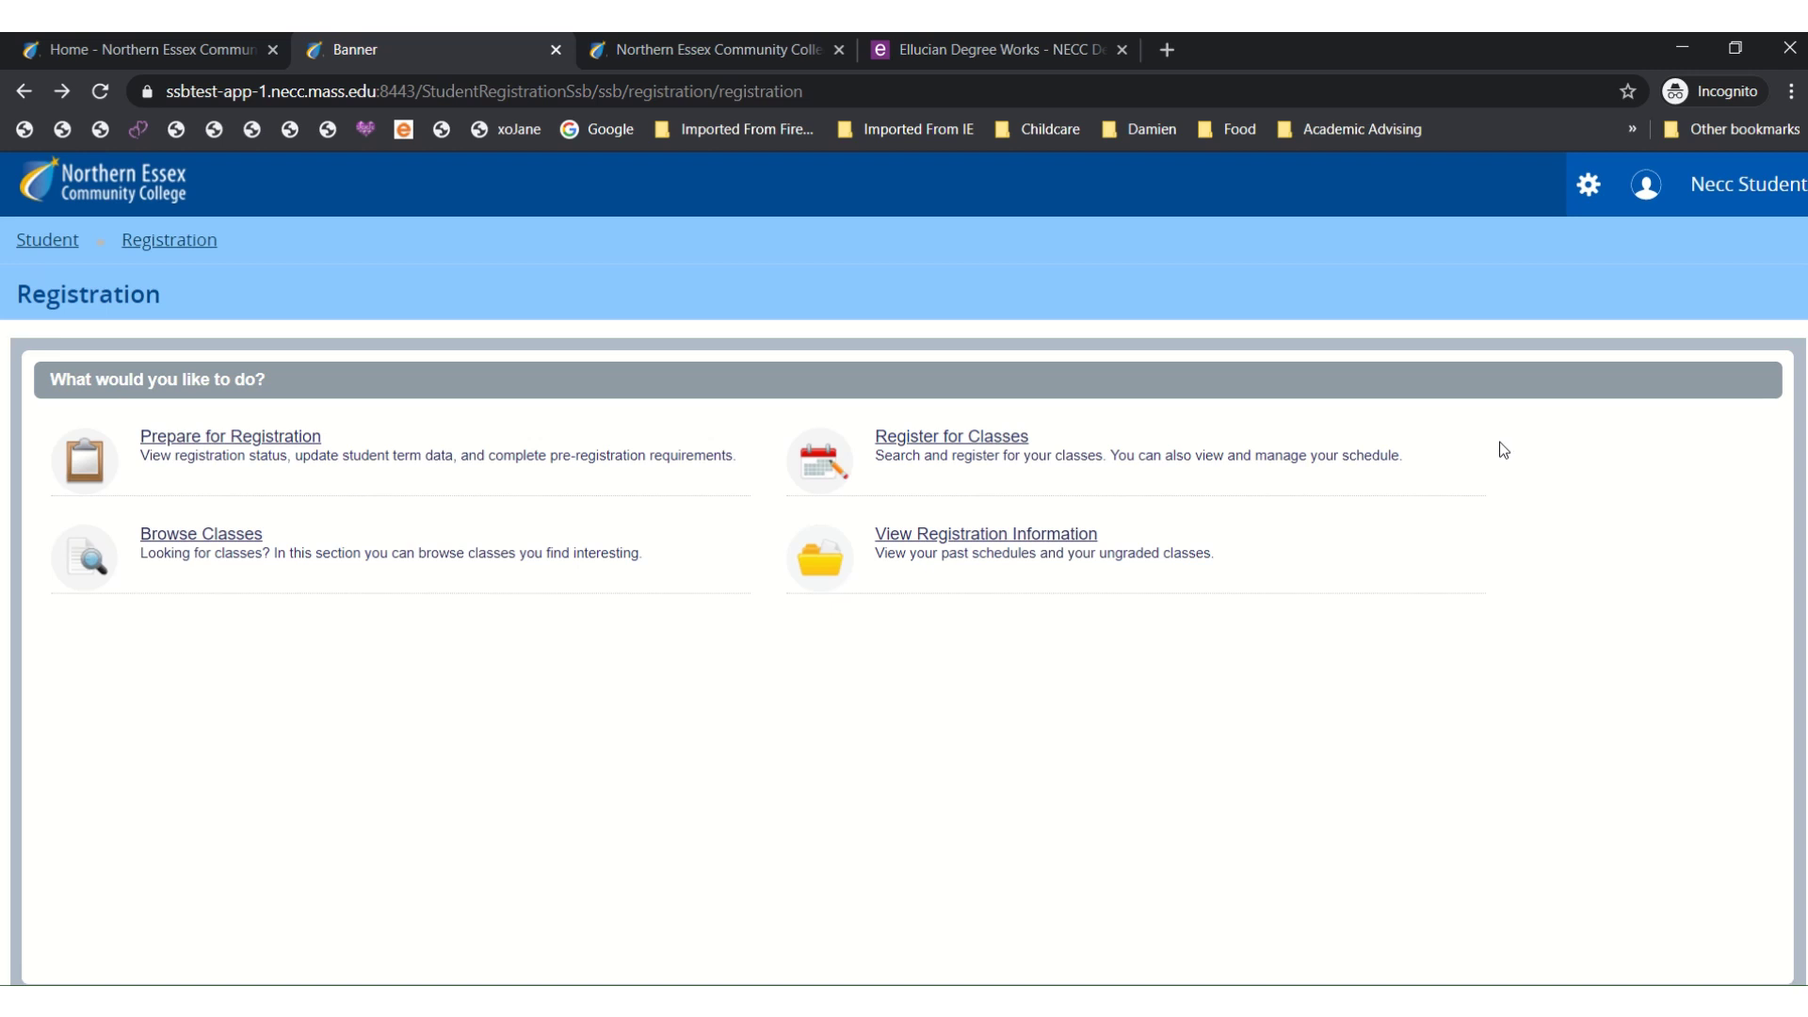
{"action": "left_click", "coordinate": [1013, 450]}
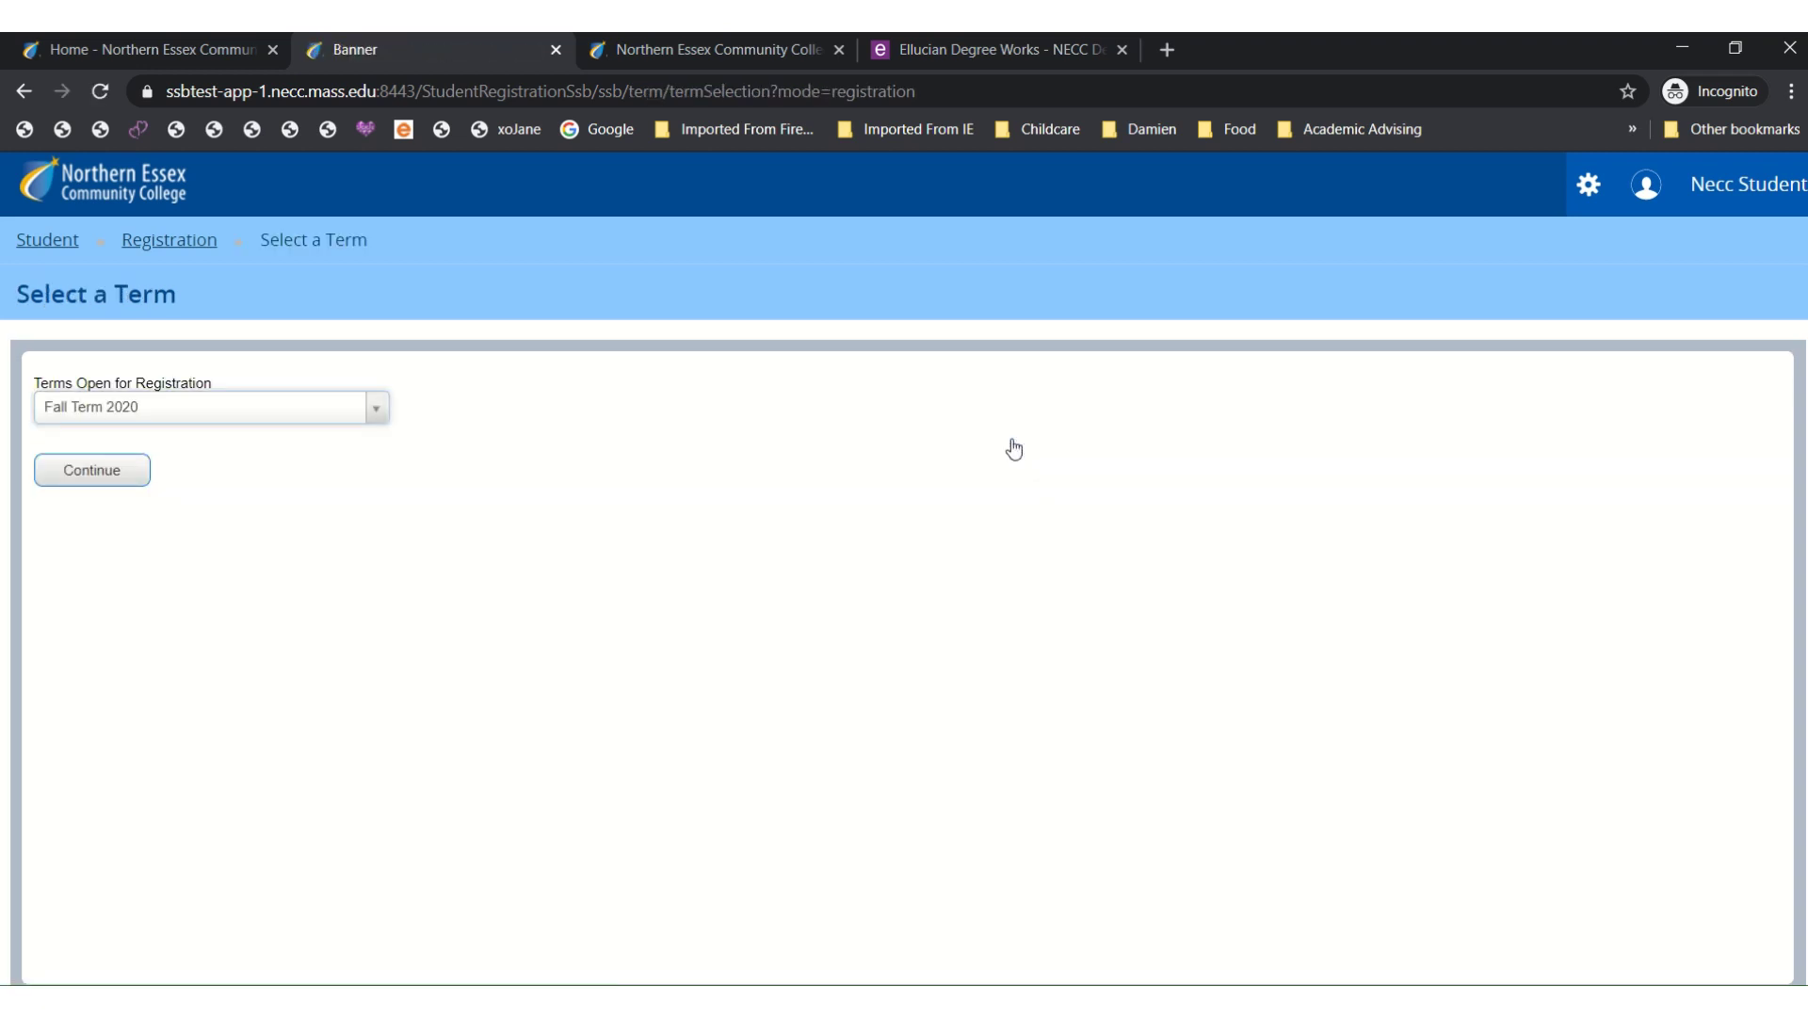
{"action": "left_click", "coordinate": [380, 406]}
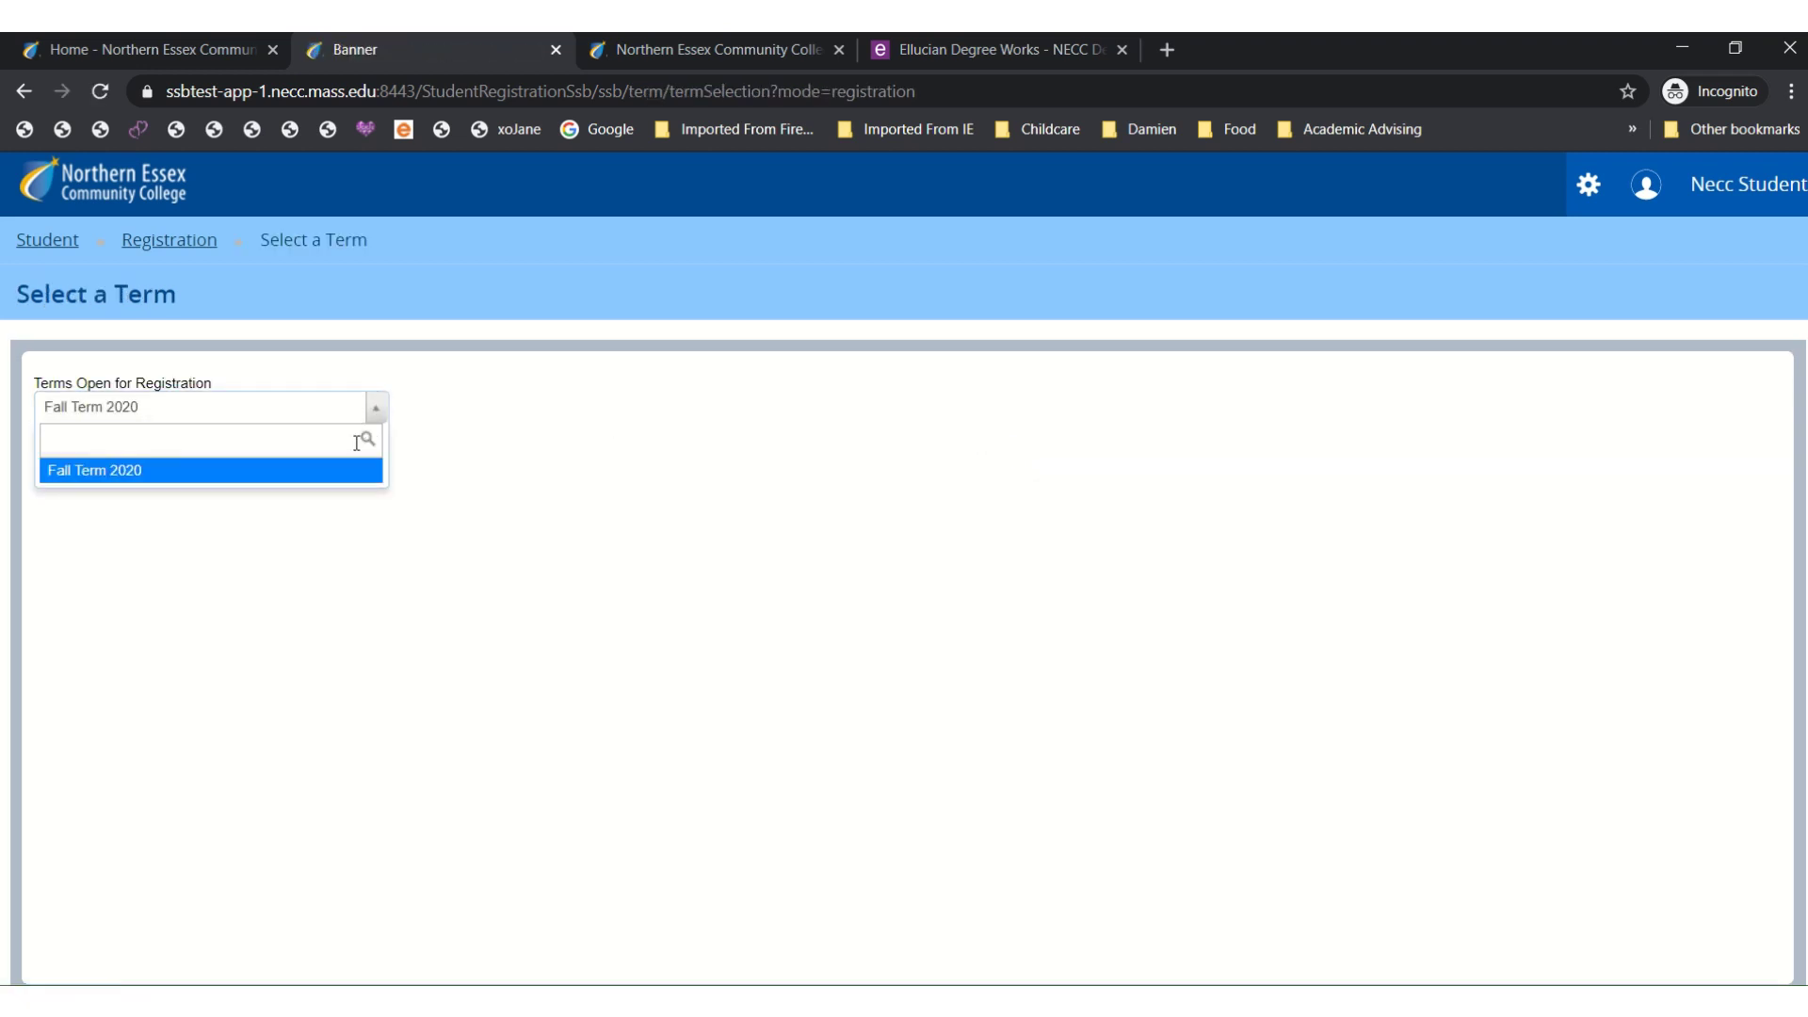
{"action": "left_click", "coordinate": [341, 478]}
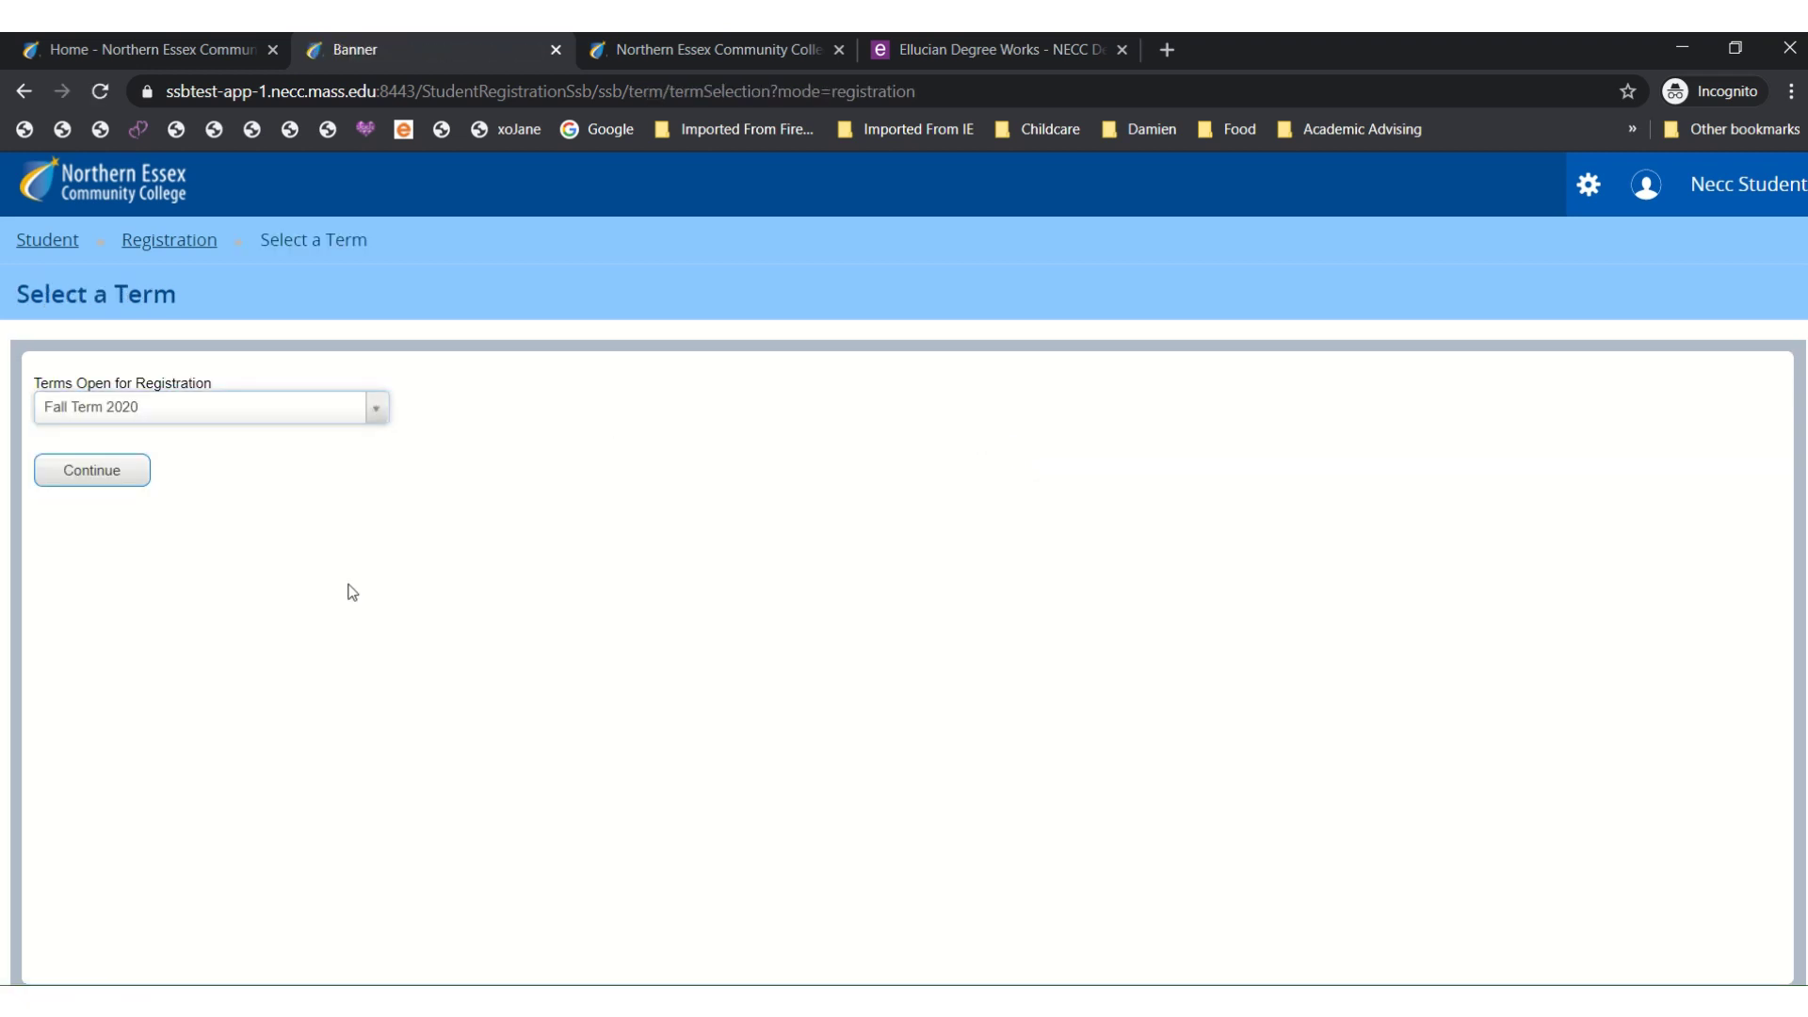
Step: Continue to registration and enter subject English with course number 101
{"action": "left_click", "coordinate": [90, 472]}
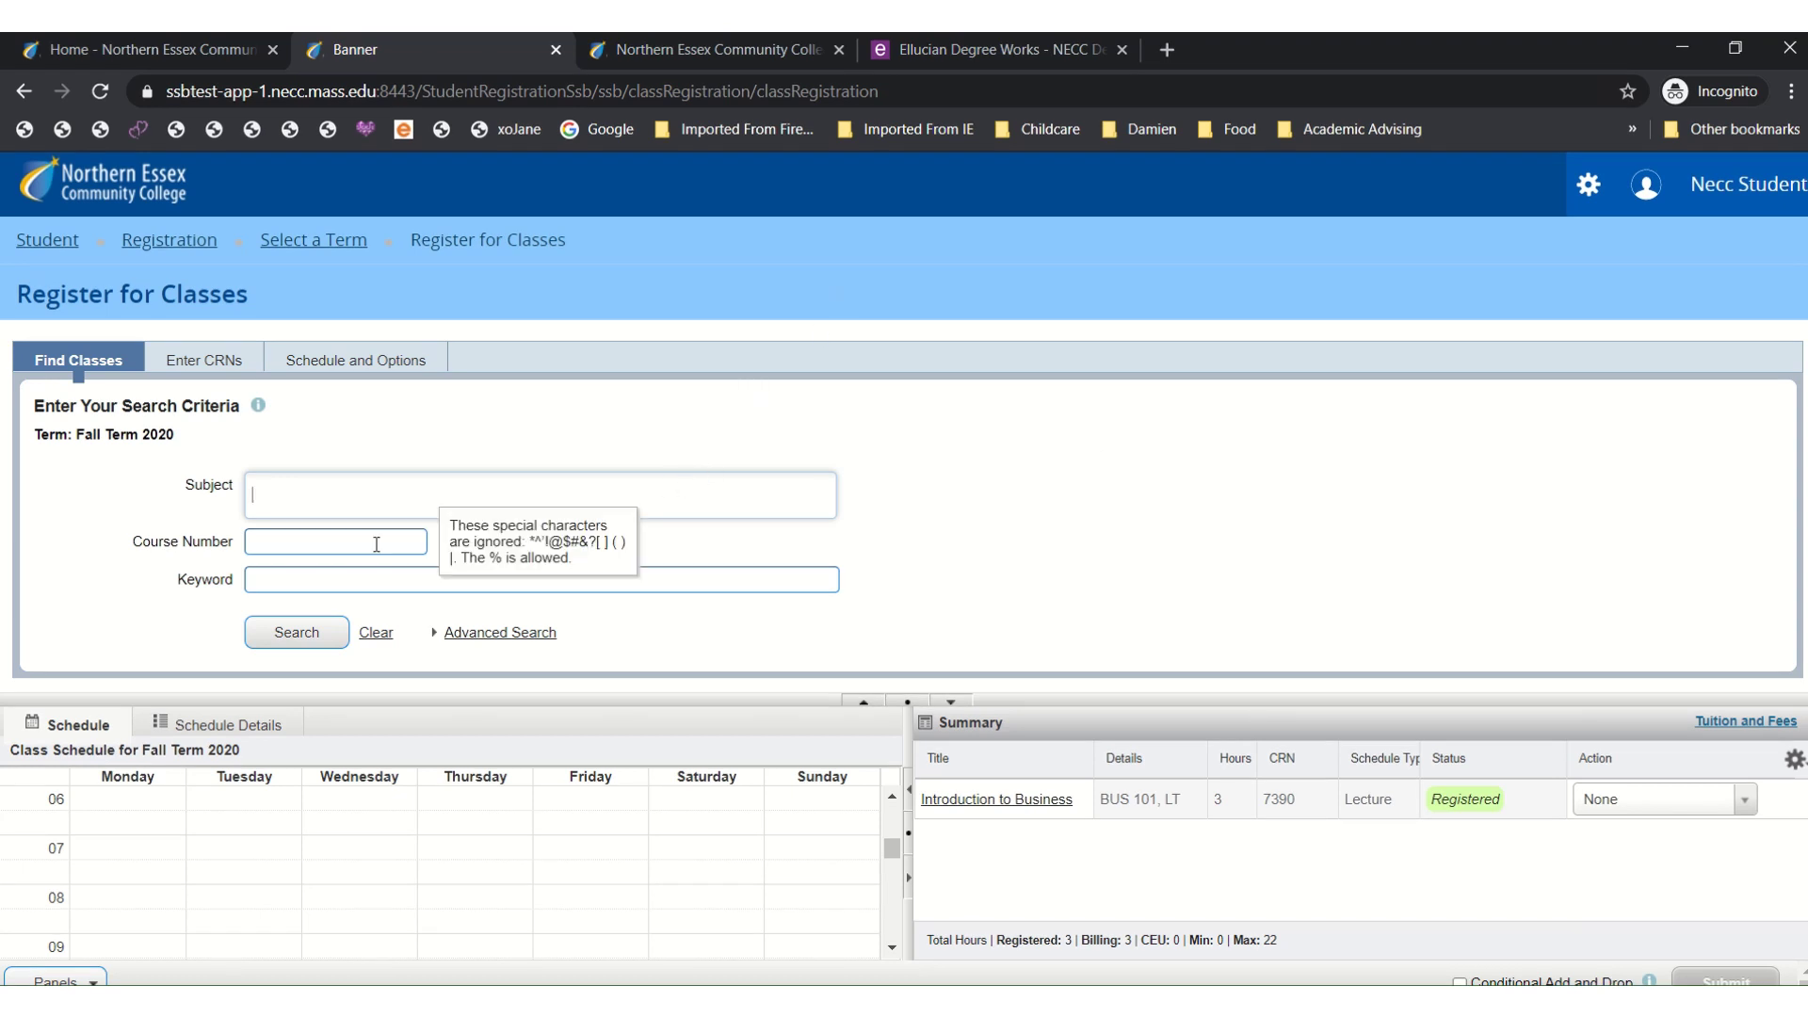
{"action": "left_click", "coordinate": [365, 493]}
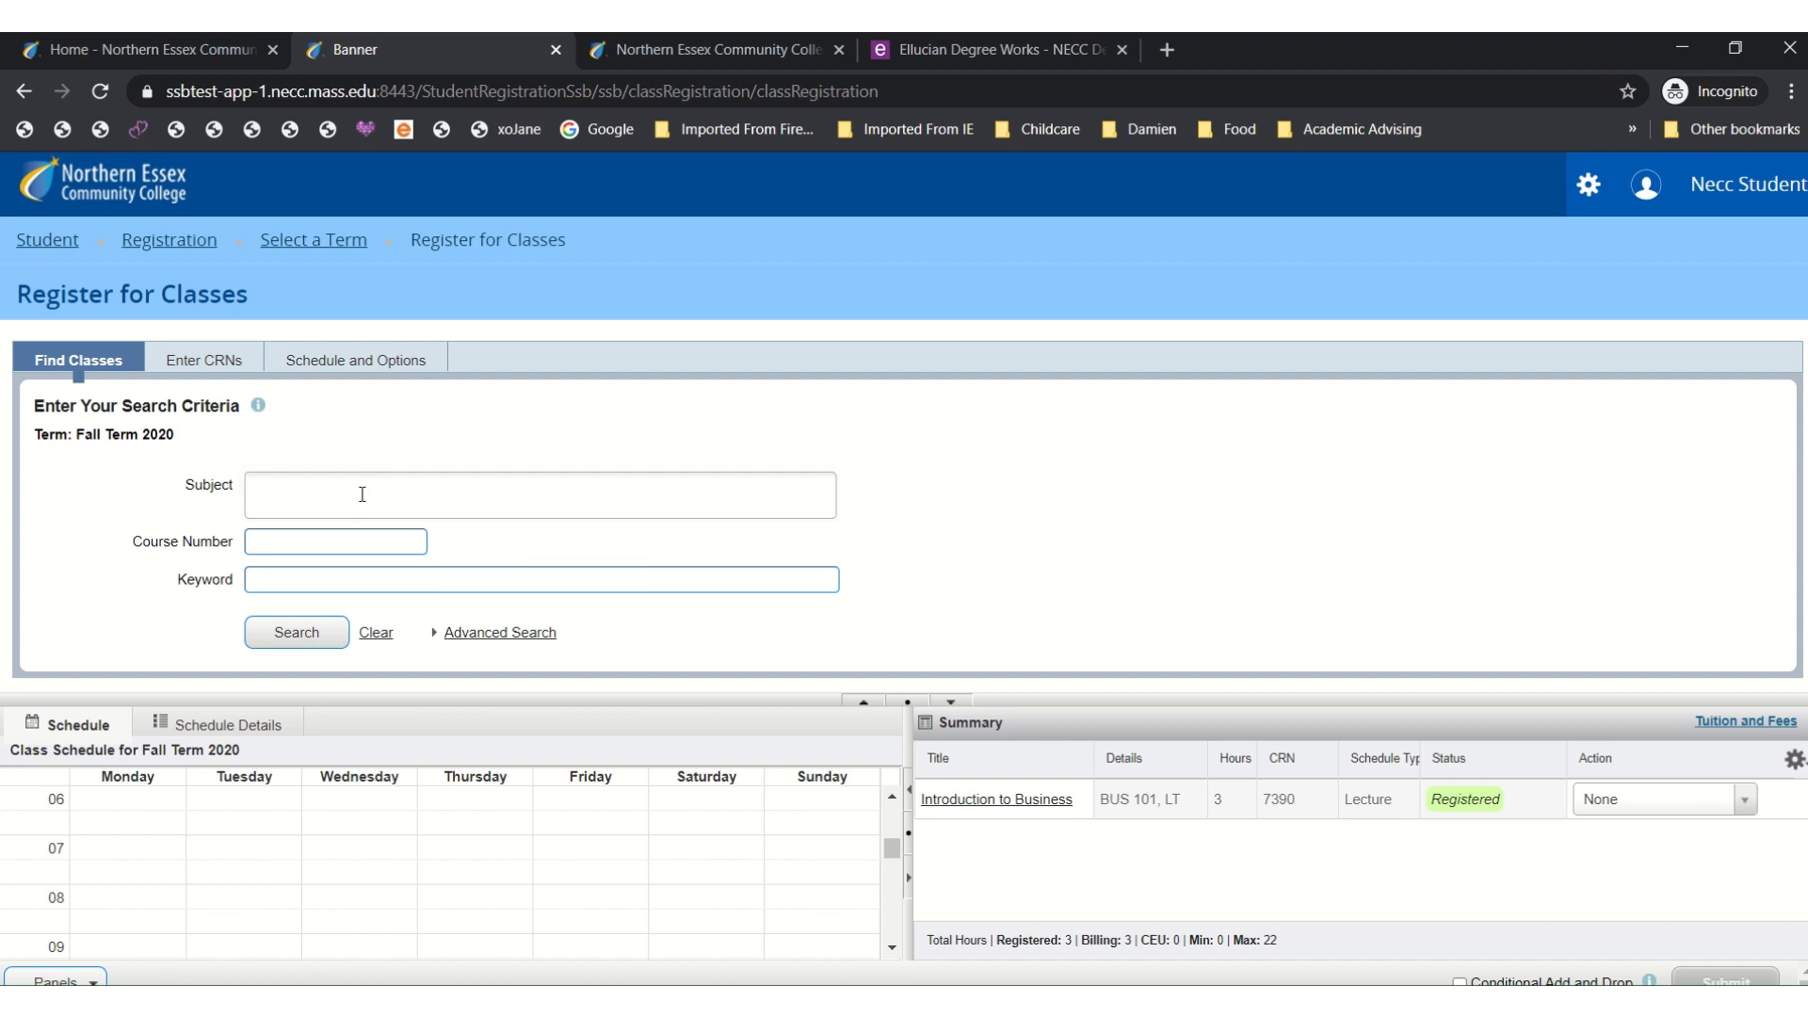
{"action": "type", "text": "engli"}
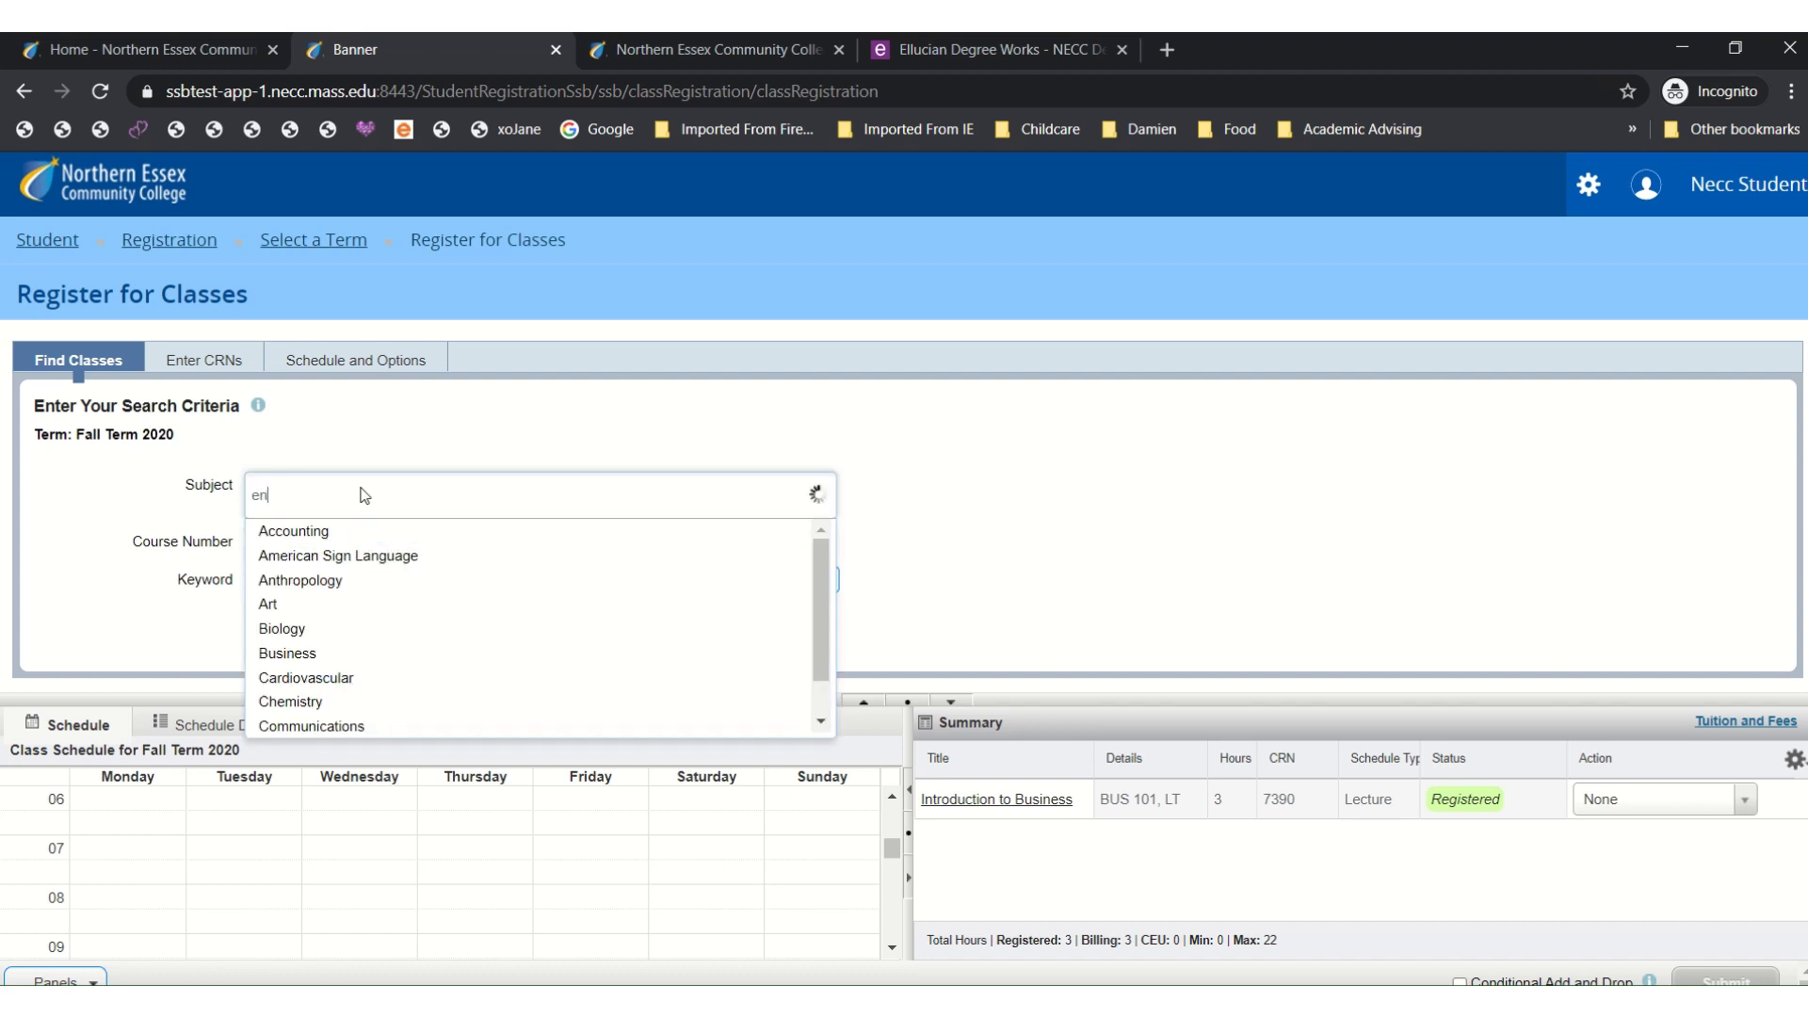
{"action": "left_click", "coordinate": [359, 530]}
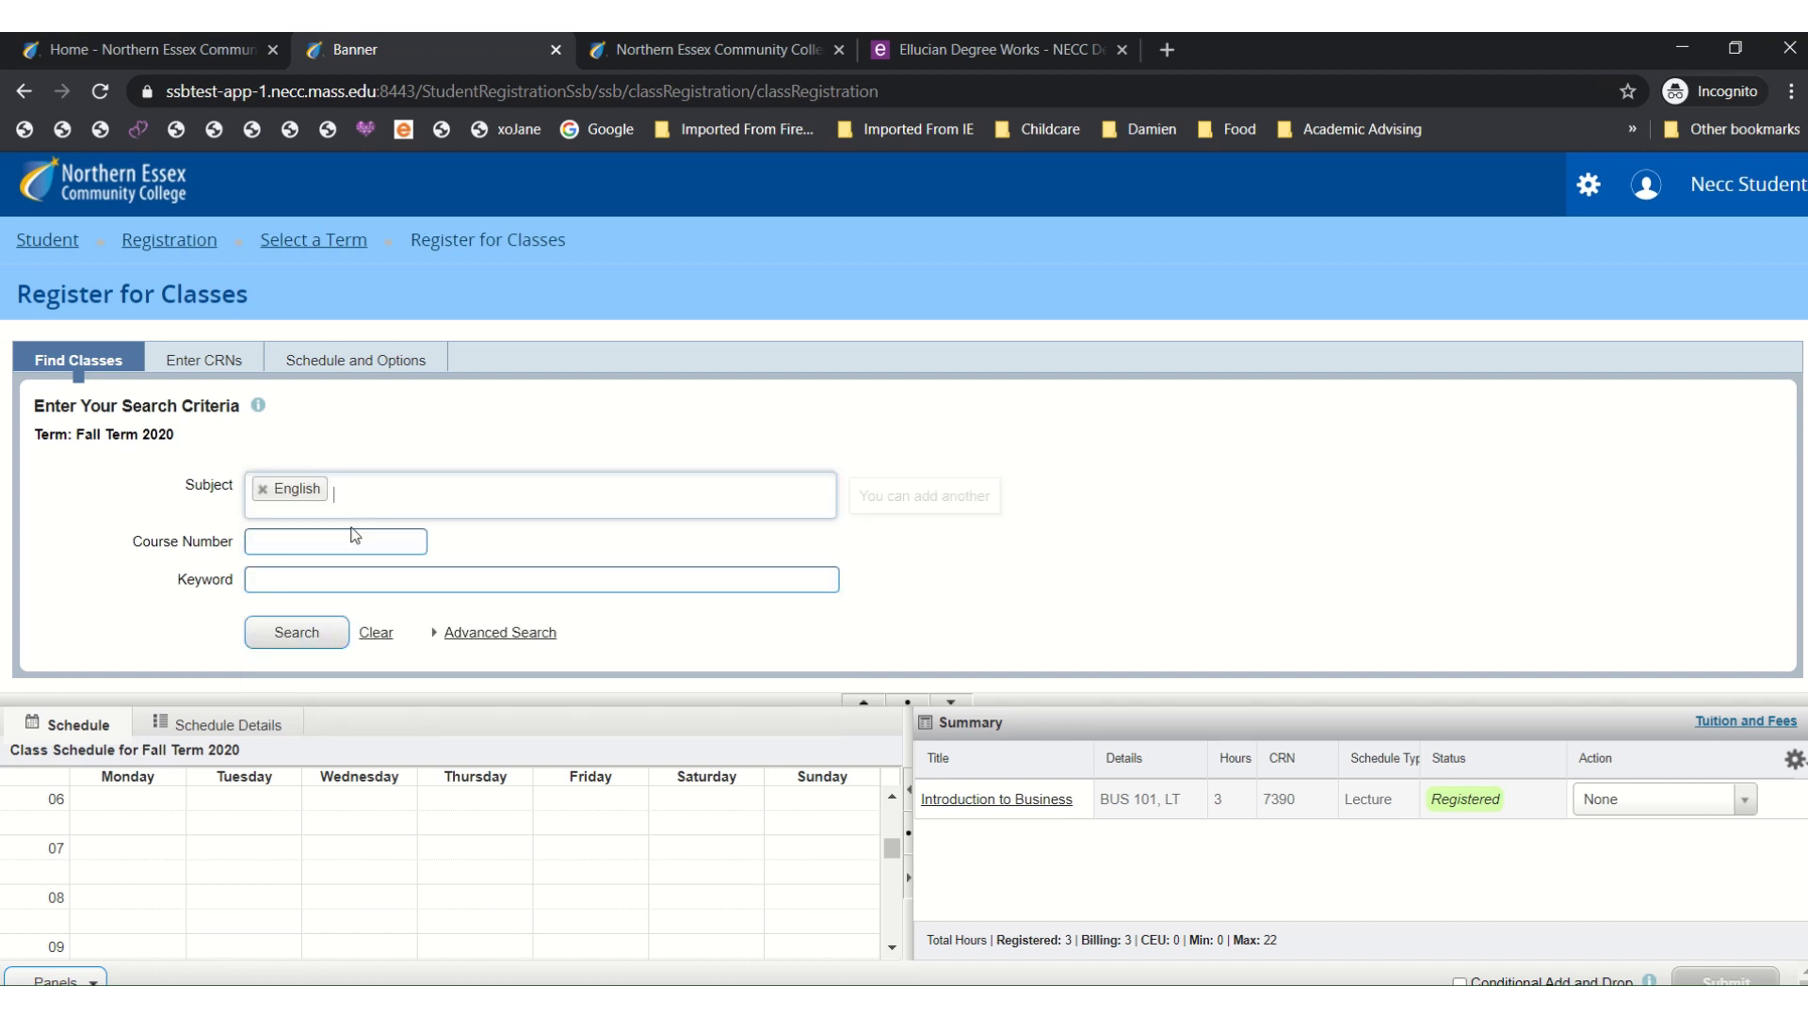
{"action": "left_click", "coordinate": [345, 542]}
{"action": "type", "text": "101"}
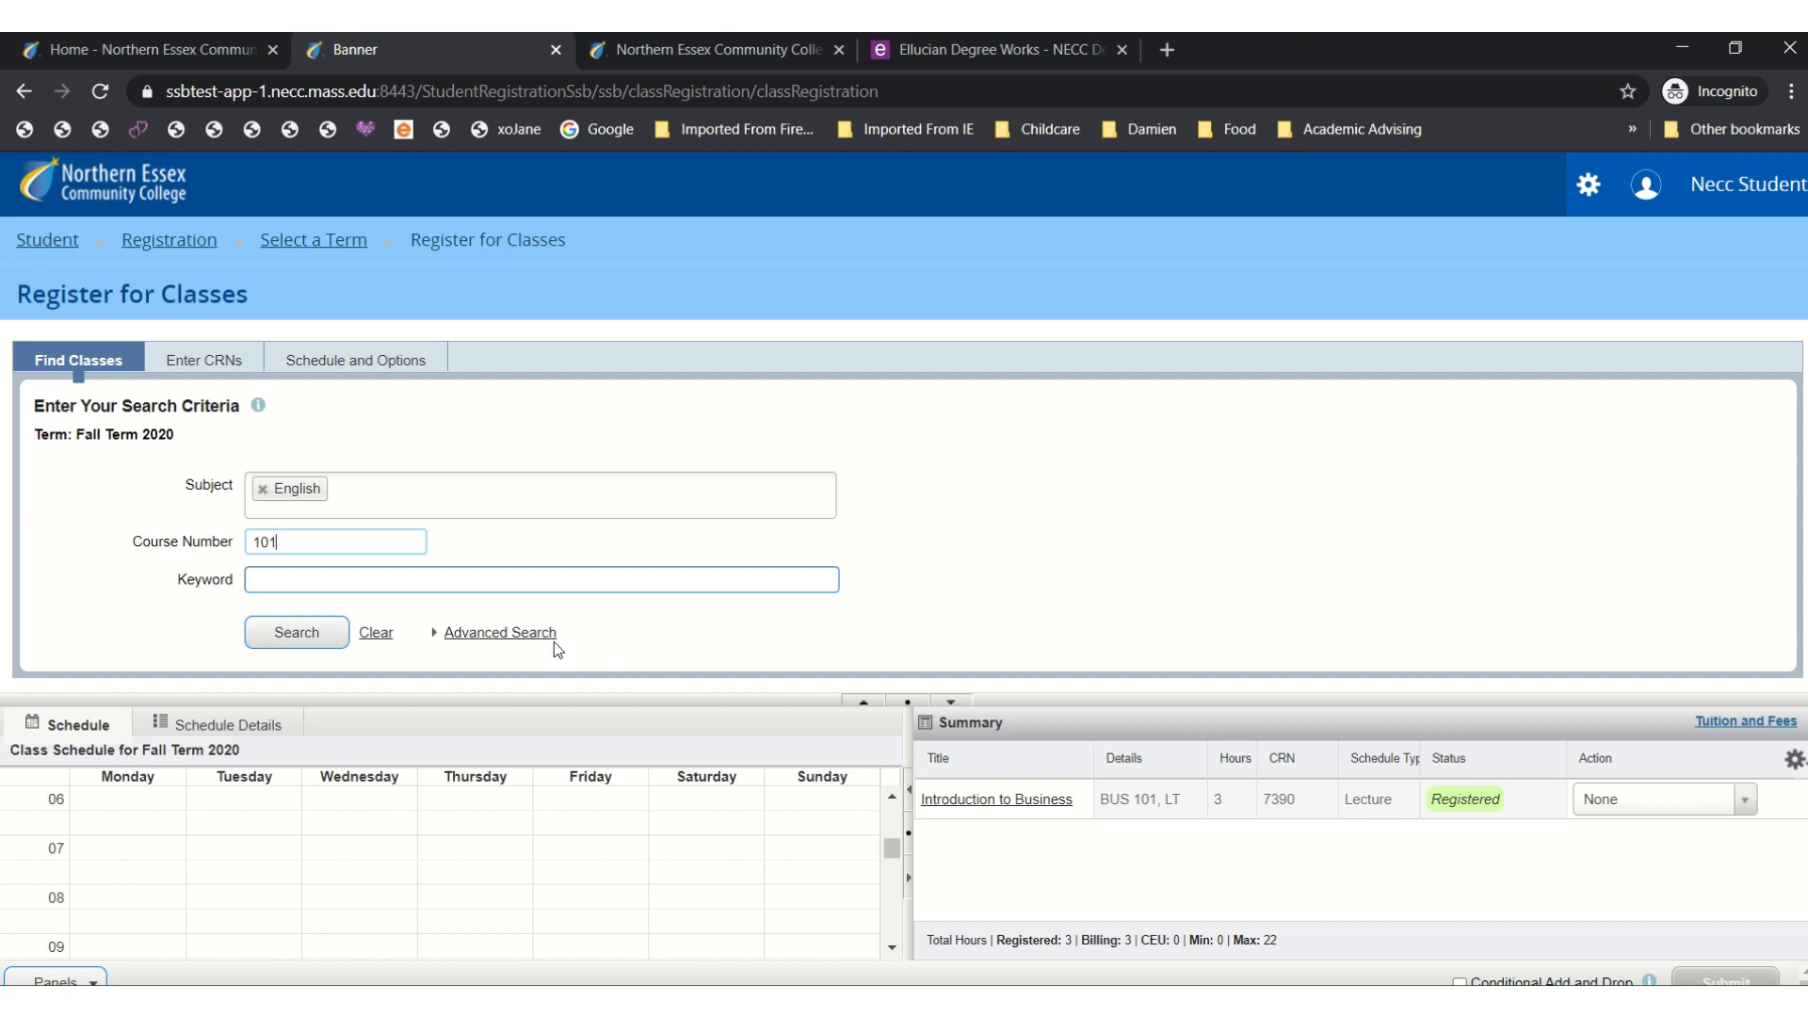
Step: In advanced search, restrict meeting days to Tuesday and Thursday and run the search
{"action": "left_click", "coordinate": [524, 638]}
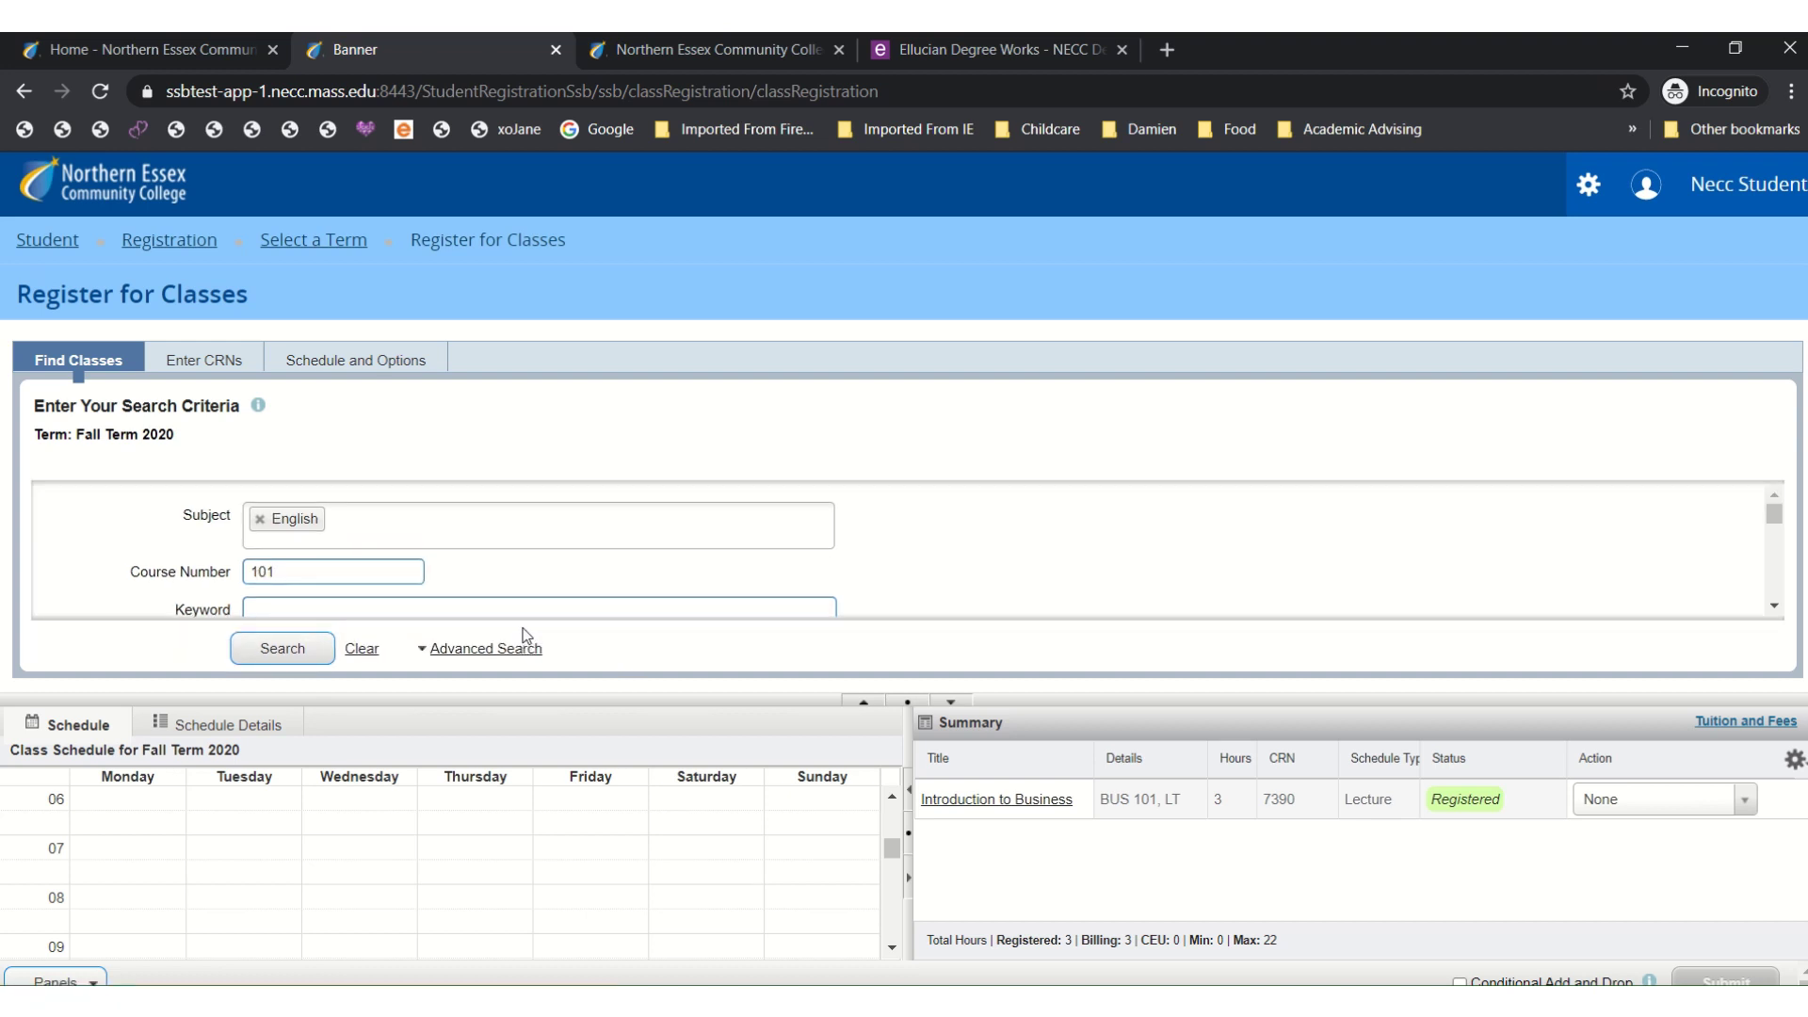
{"action": "left_click_drag", "start_coordinate": [715, 704], "coordinate": [715, 847]}
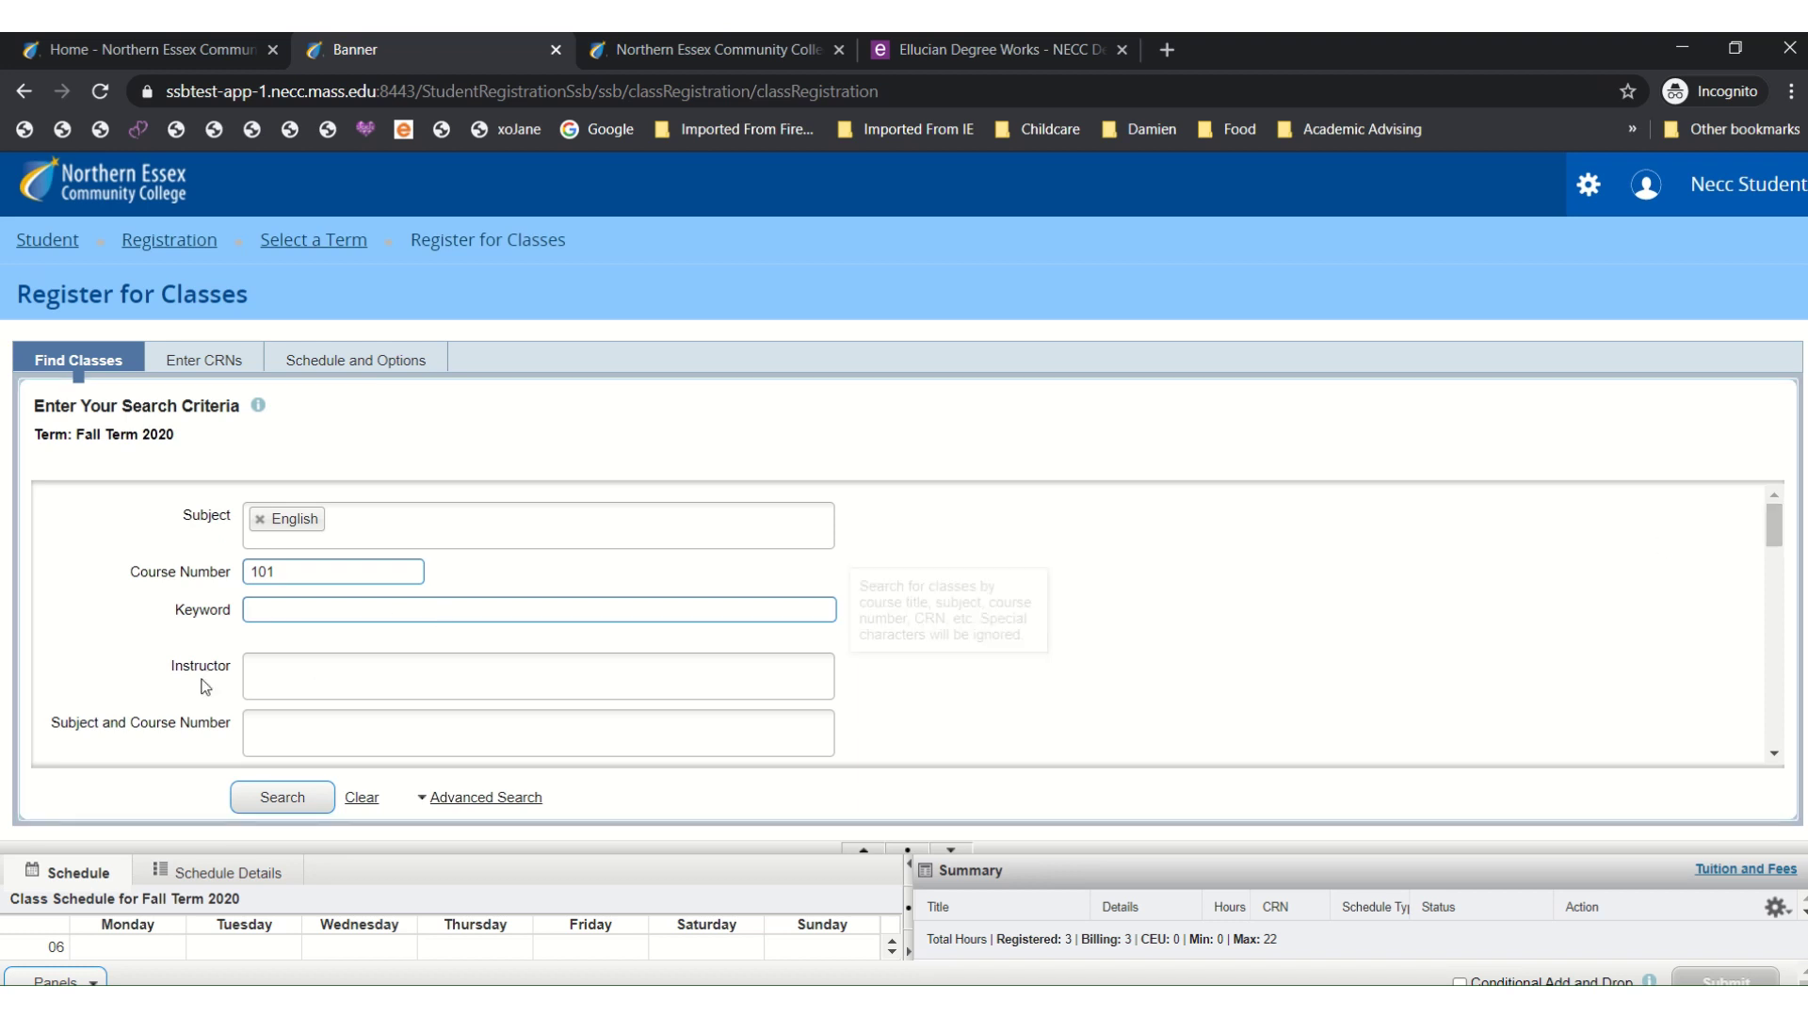
{"action": "left_click_drag", "start_coordinate": [1778, 517], "coordinate": [1801, 704]}
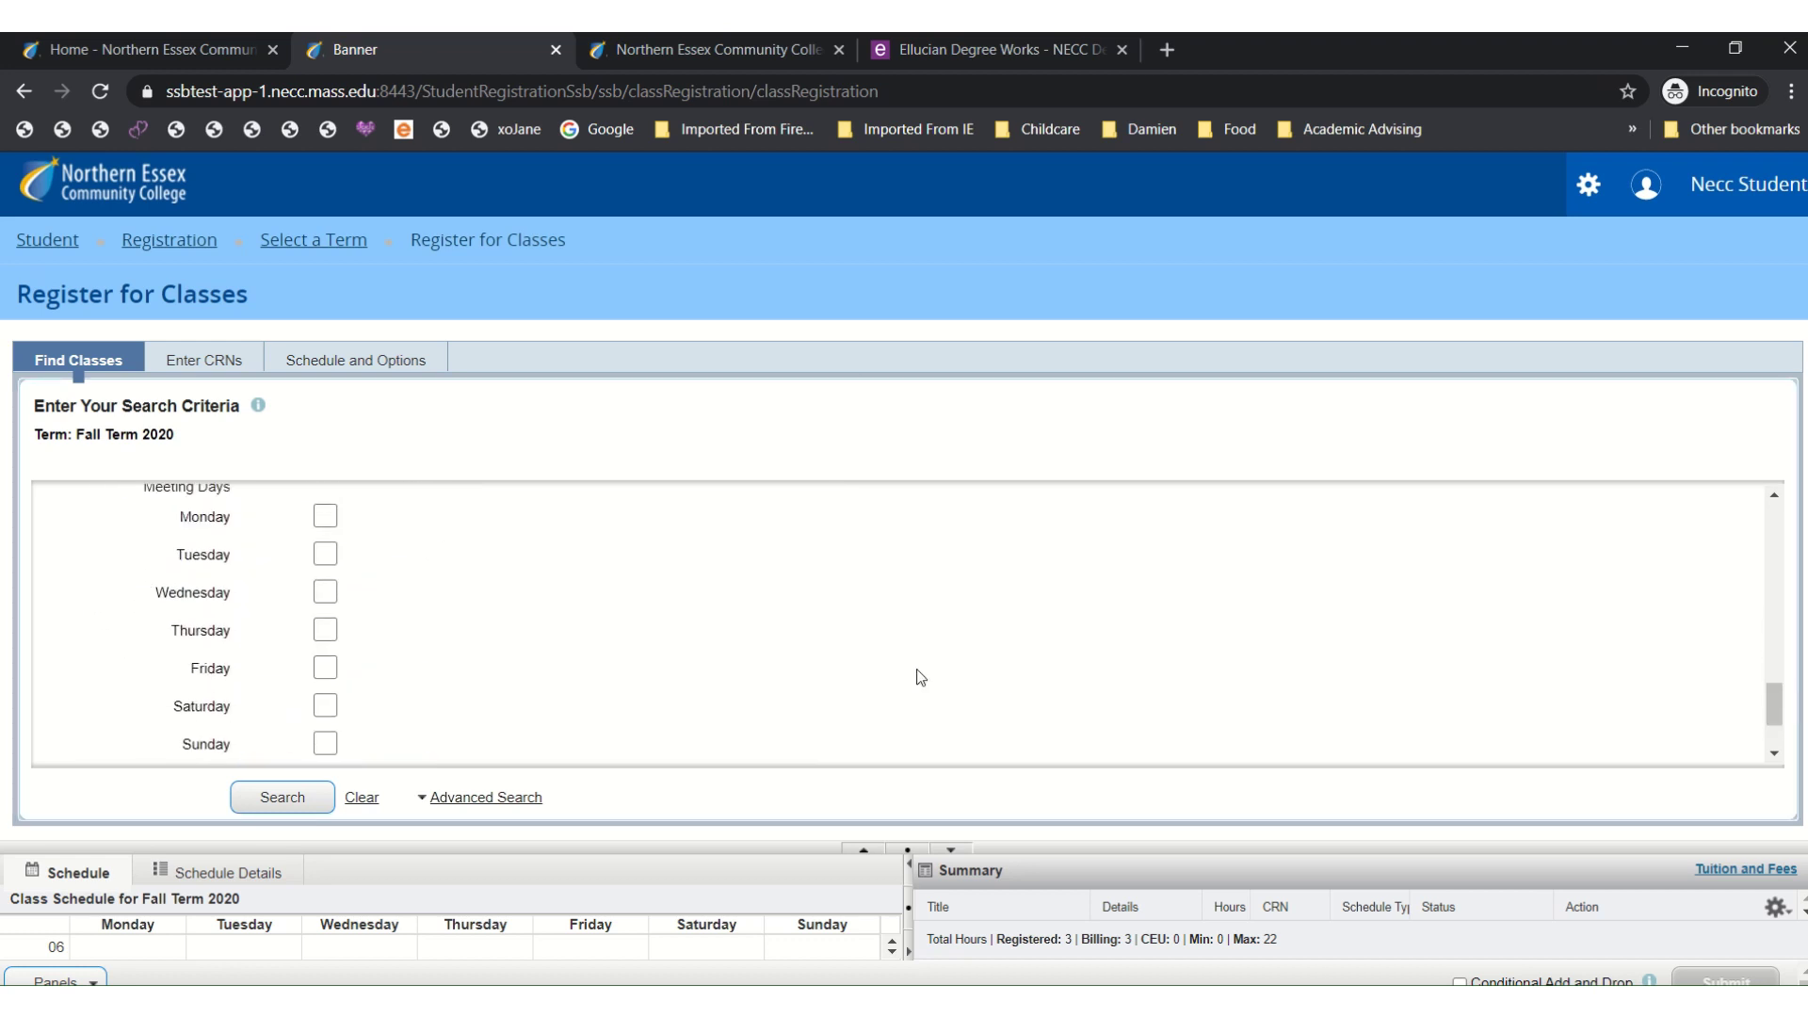
{"action": "left_click", "coordinate": [326, 555]}
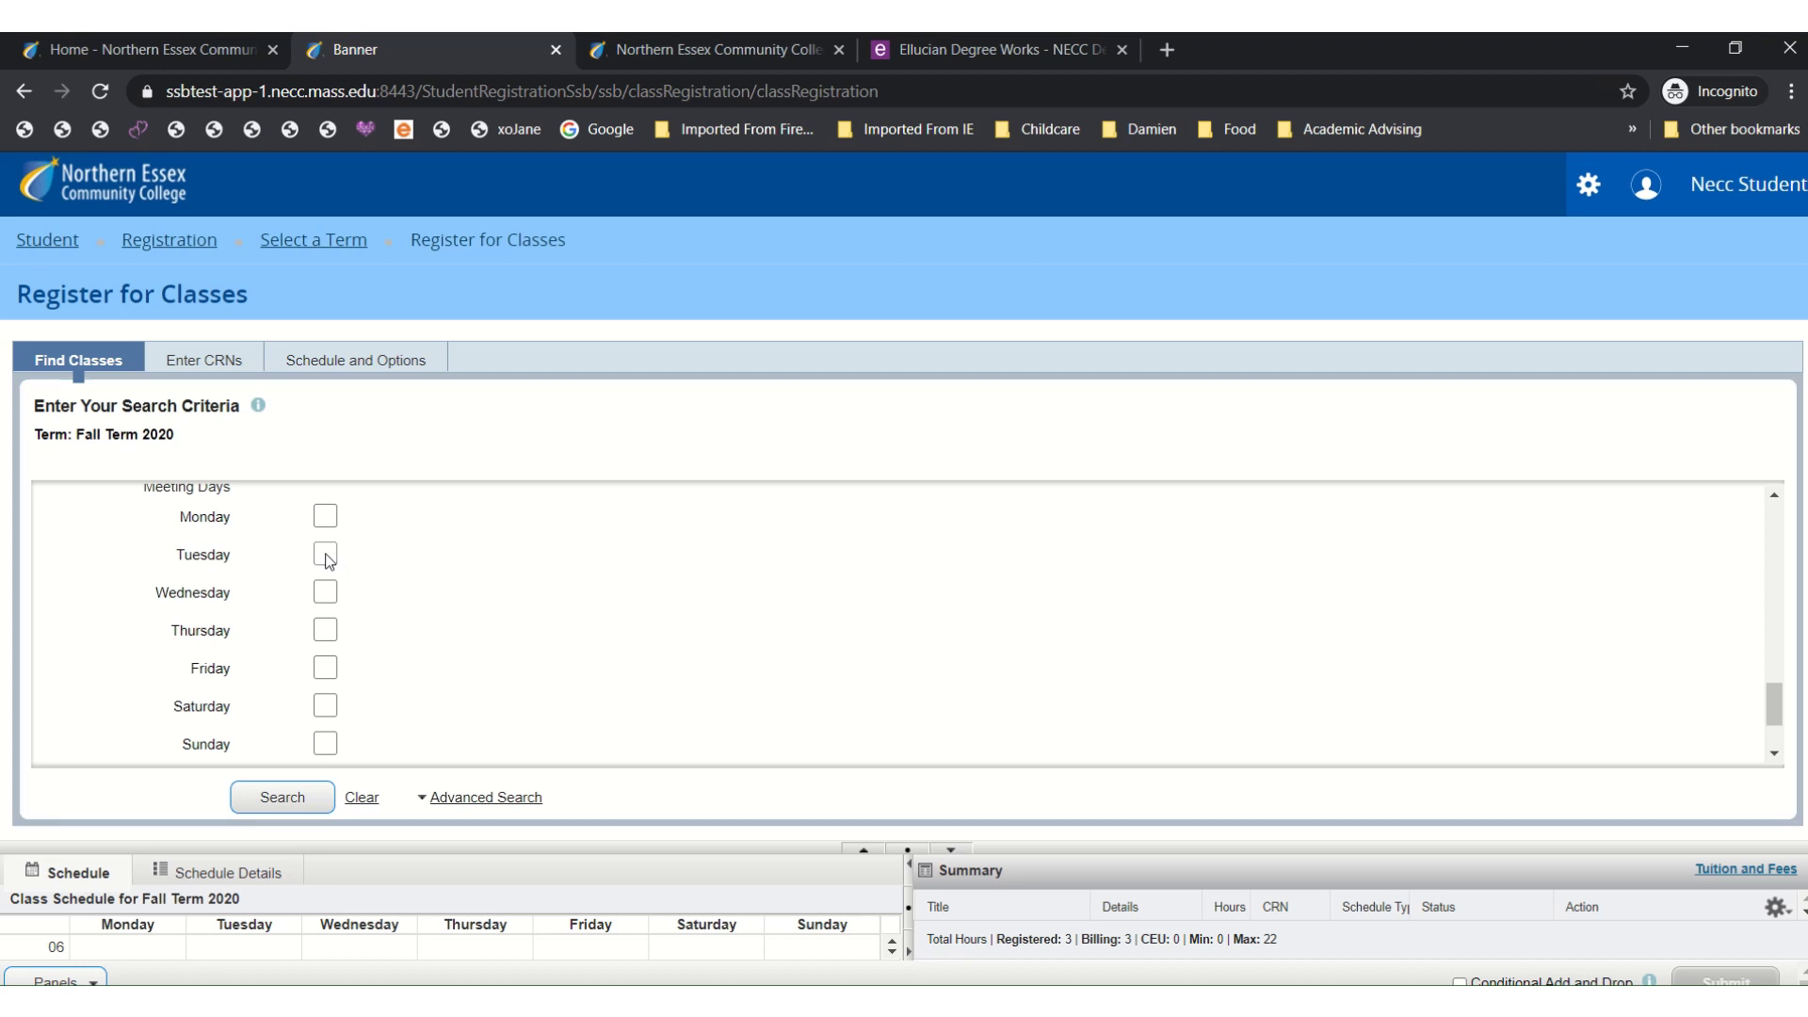
{"action": "left_click", "coordinate": [326, 631]}
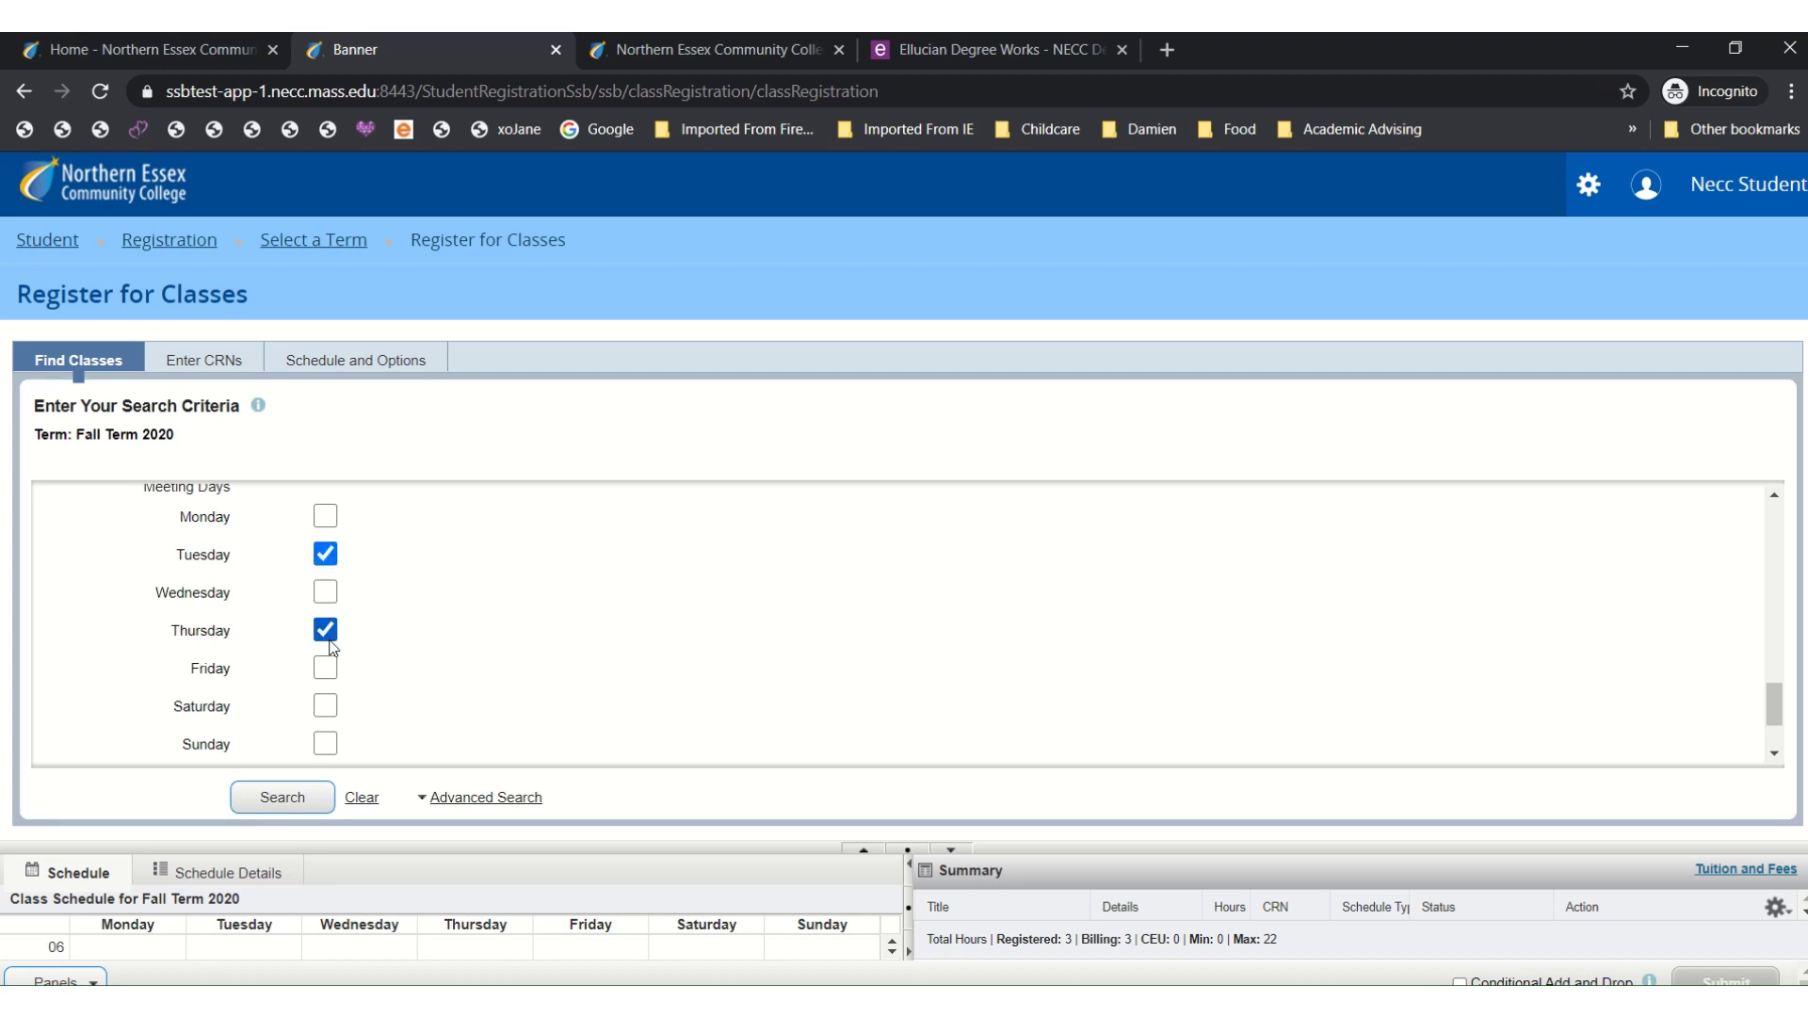
{"action": "left_click", "coordinate": [283, 798]}
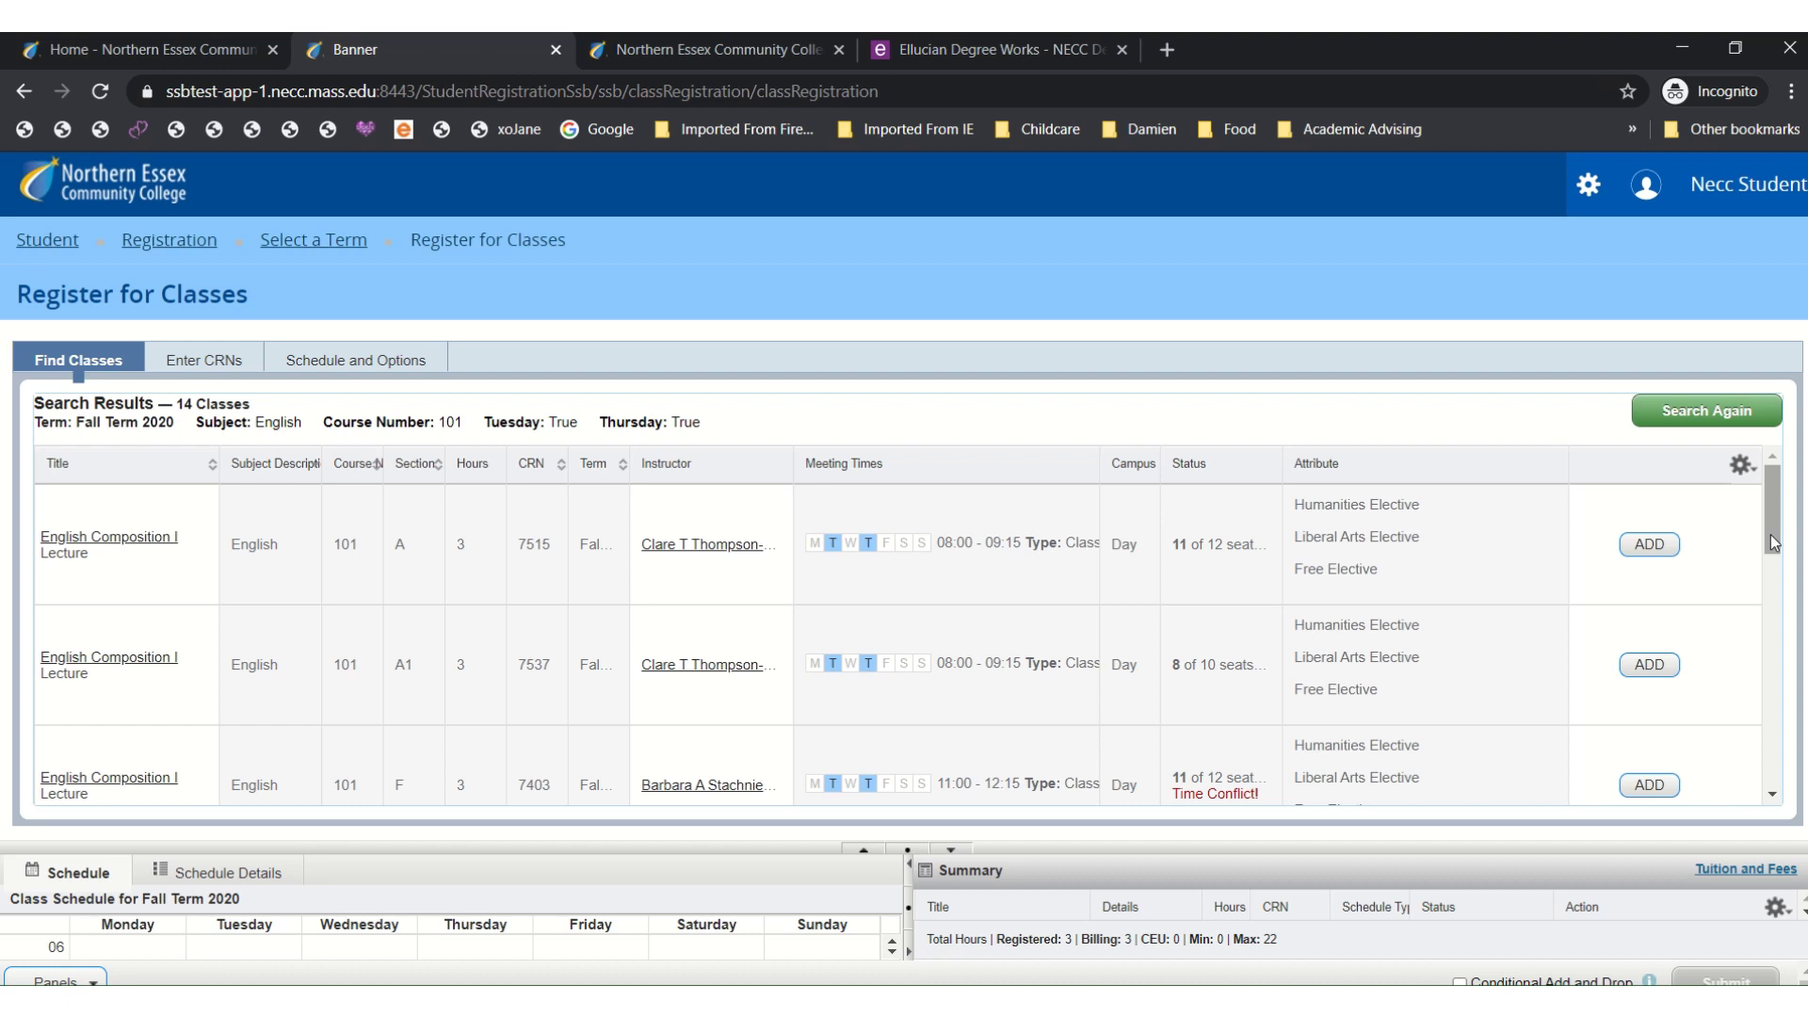
Step: Check a section's building, room and dates, then scroll through the 14 English Composition I results
{"action": "mouse_move", "coordinate": [877, 551]}
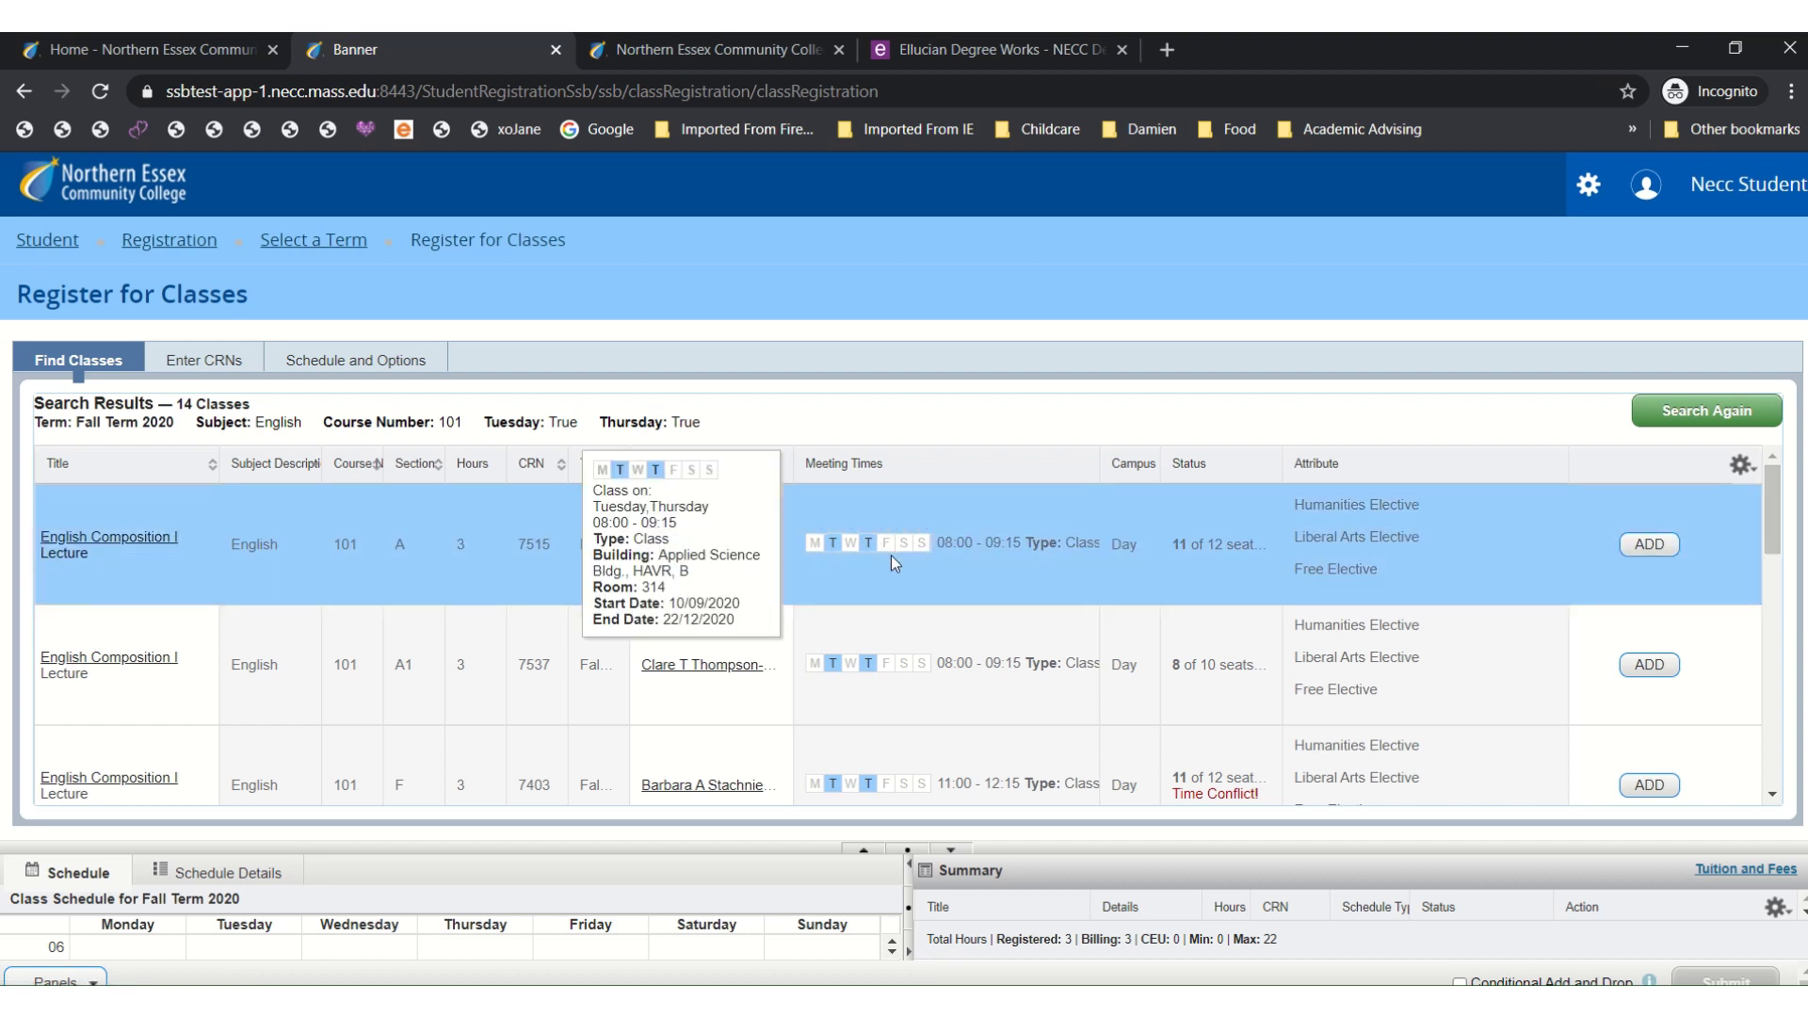
{"action": "scroll", "coordinate": [890, 555], "scroll_direction": "down", "scroll_amount": 1}
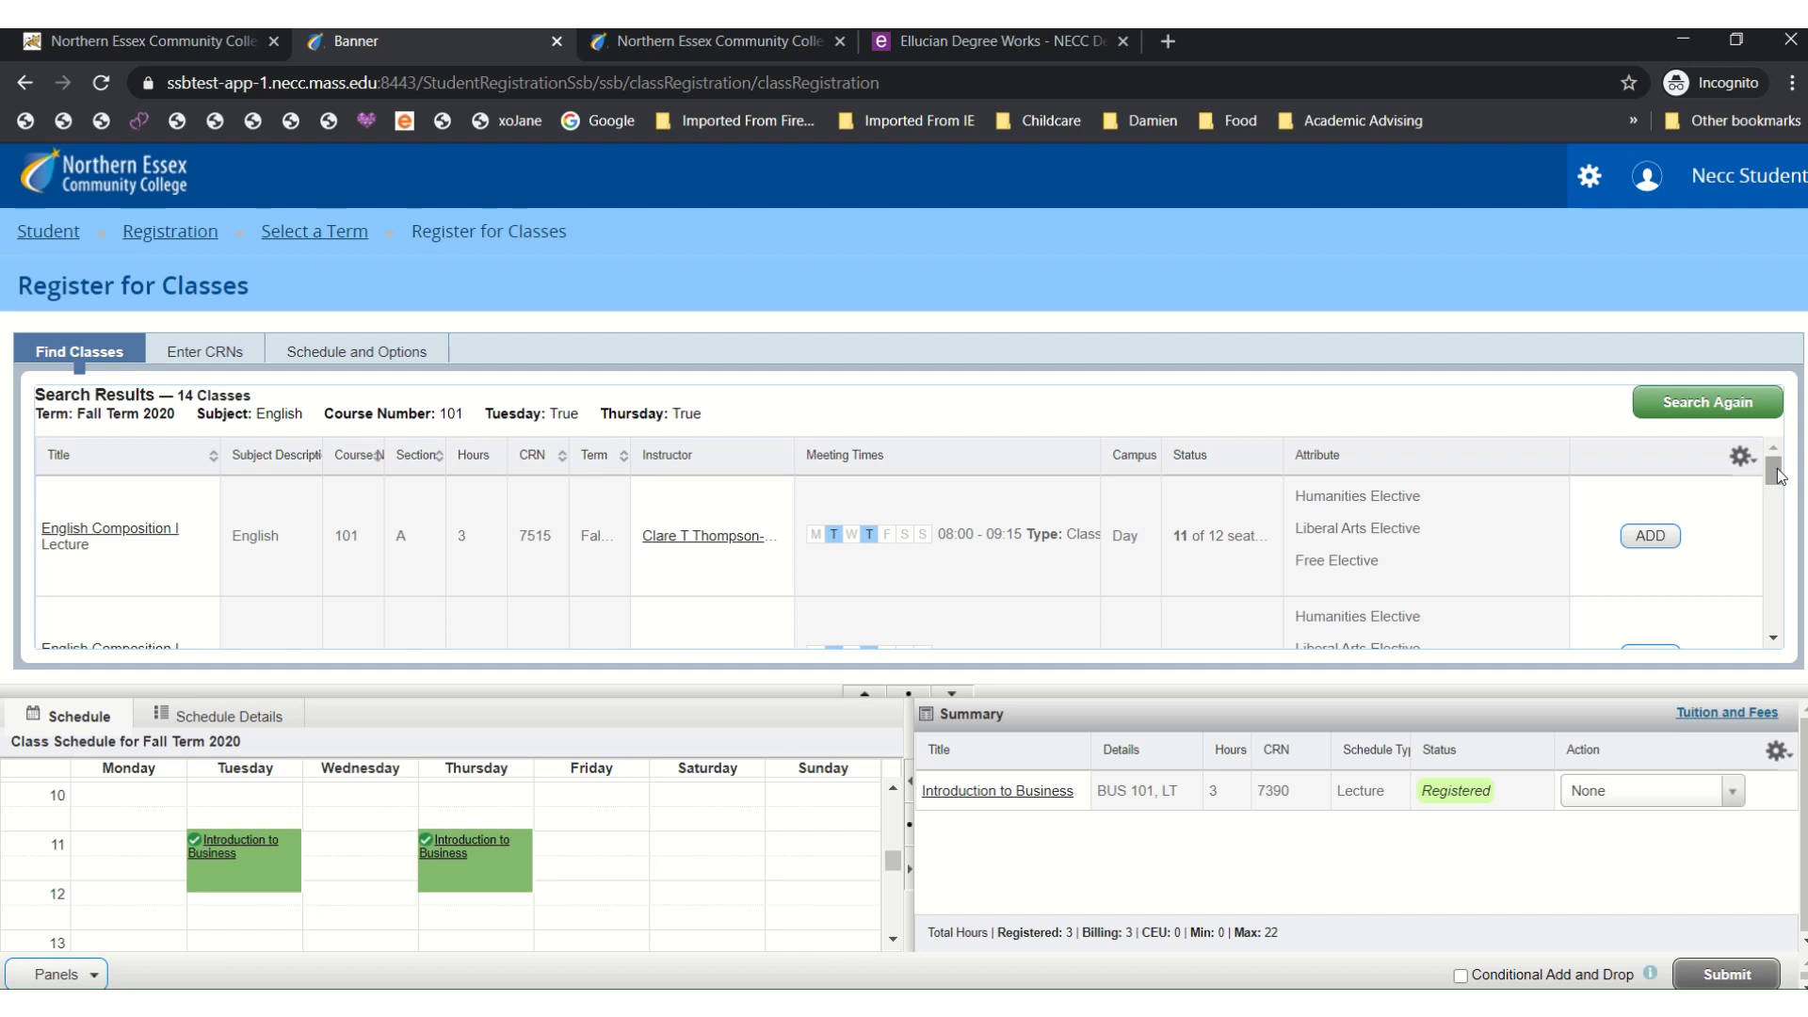
Step: Add English Composition I section A1 (CRN 7537) to the schedule and submit the registration
{"action": "left_click_drag", "start_coordinate": [1778, 474], "coordinate": [1754, 501]}
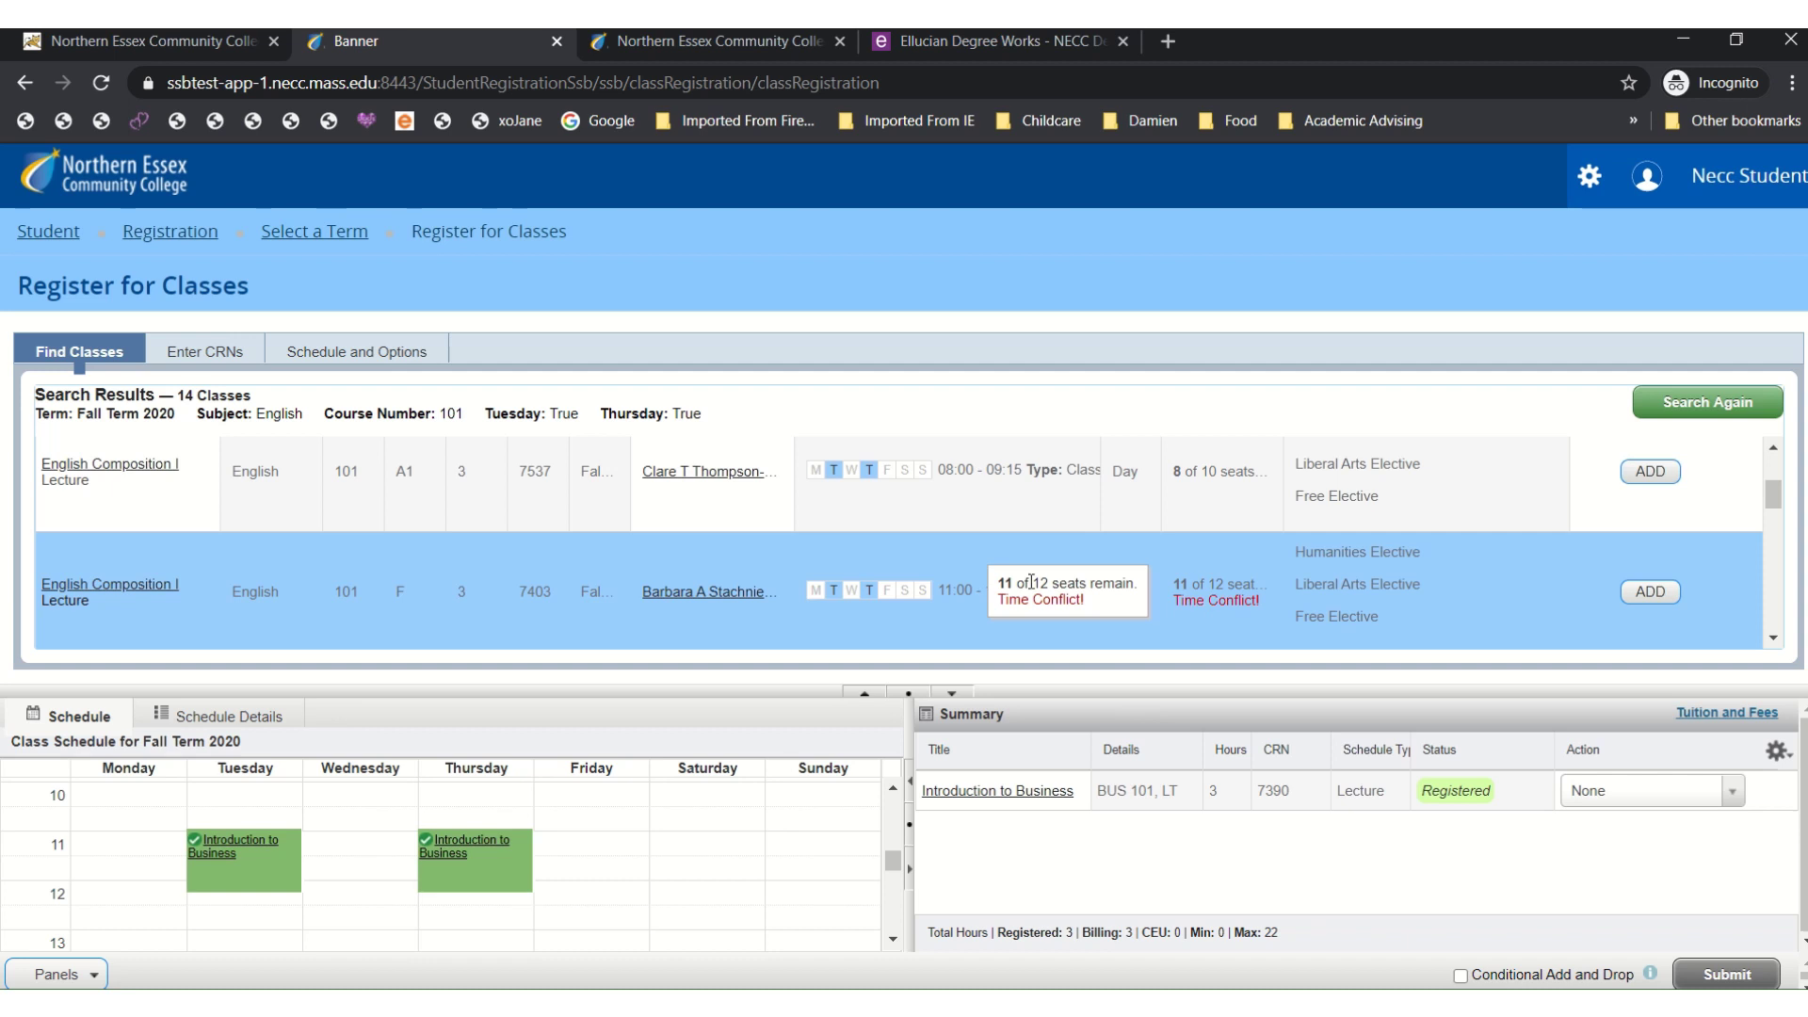
{"action": "left_click_drag", "start_coordinate": [494, 694], "coordinate": [494, 681]}
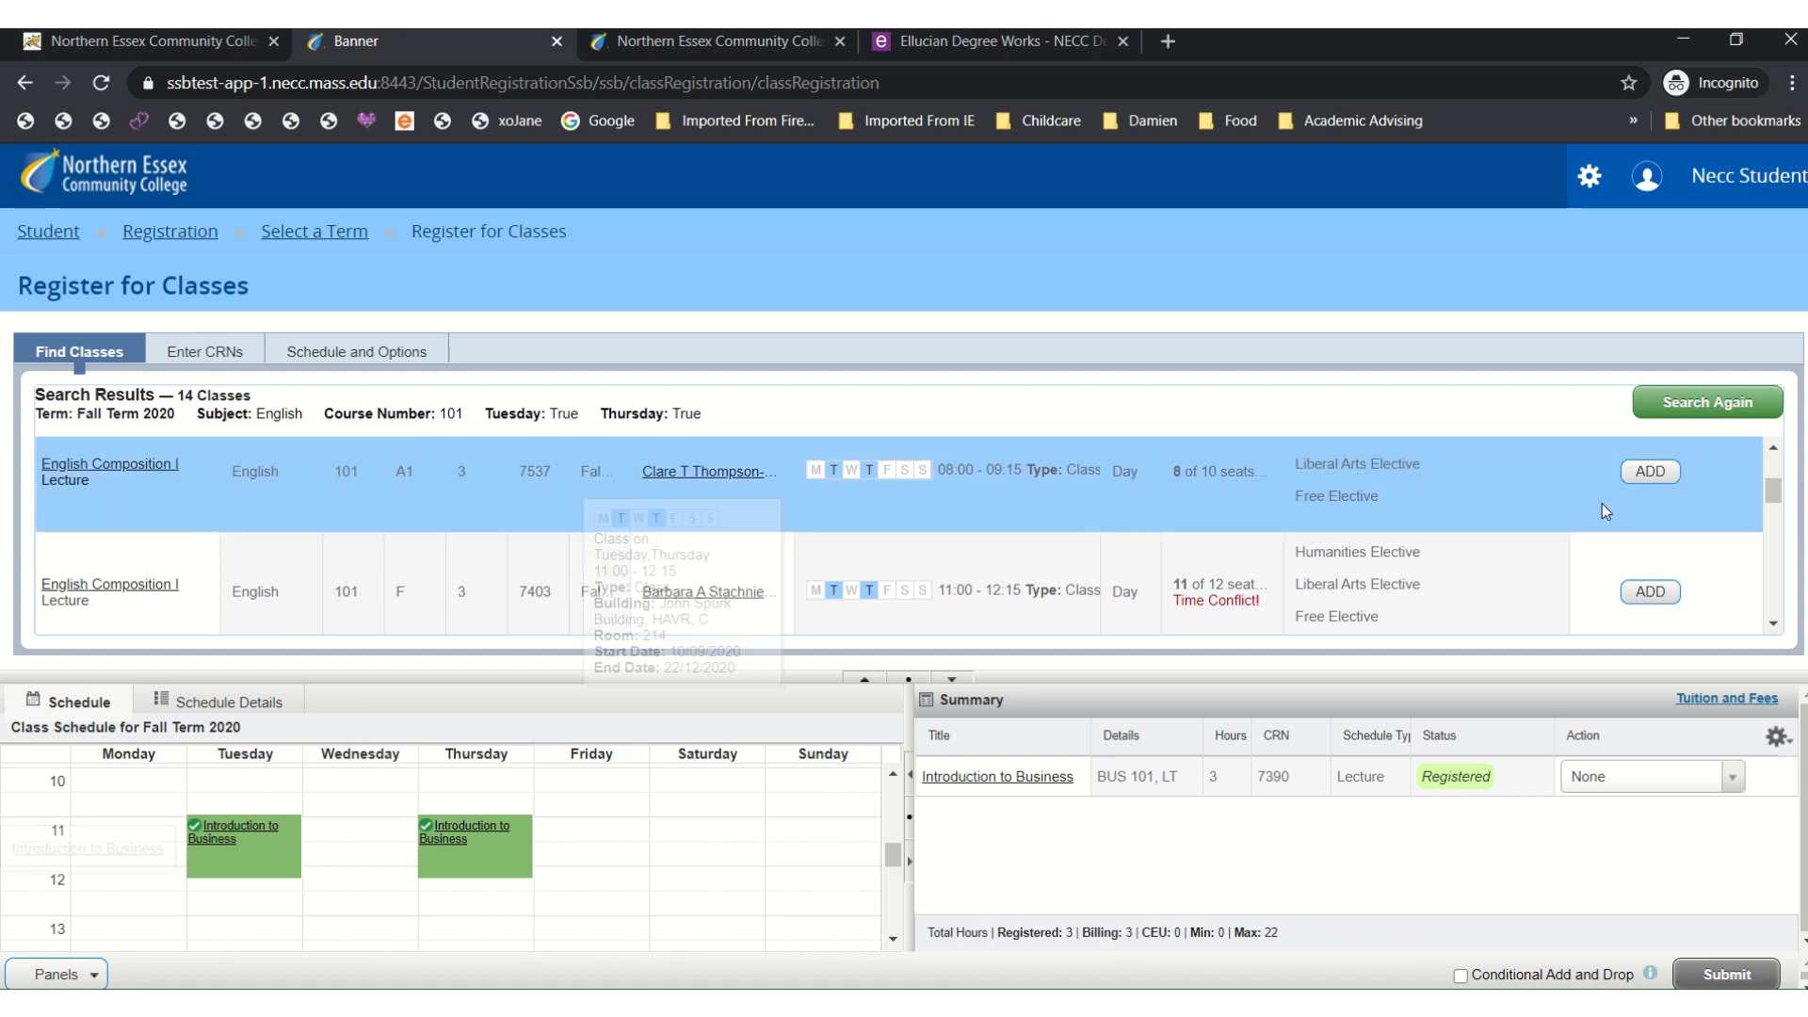
{"action": "left_click_drag", "start_coordinate": [1780, 499], "coordinate": [1770, 495]}
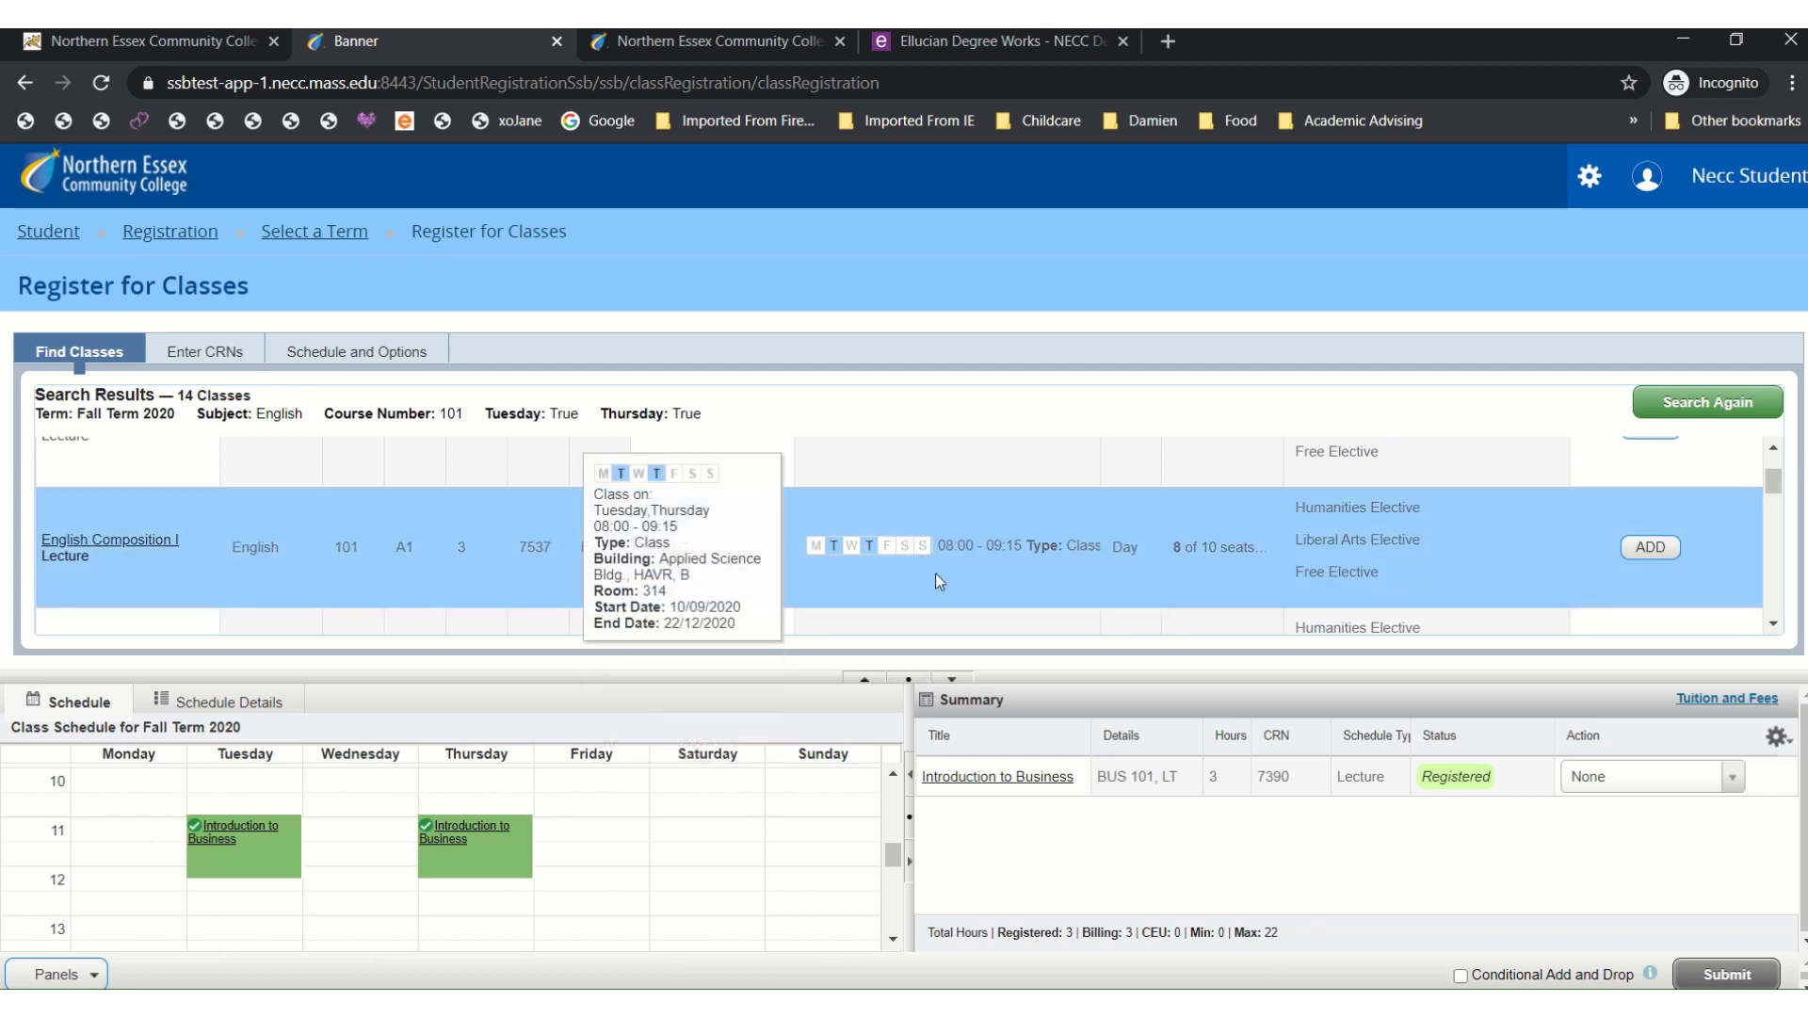
{"action": "left_click", "coordinate": [893, 772]}
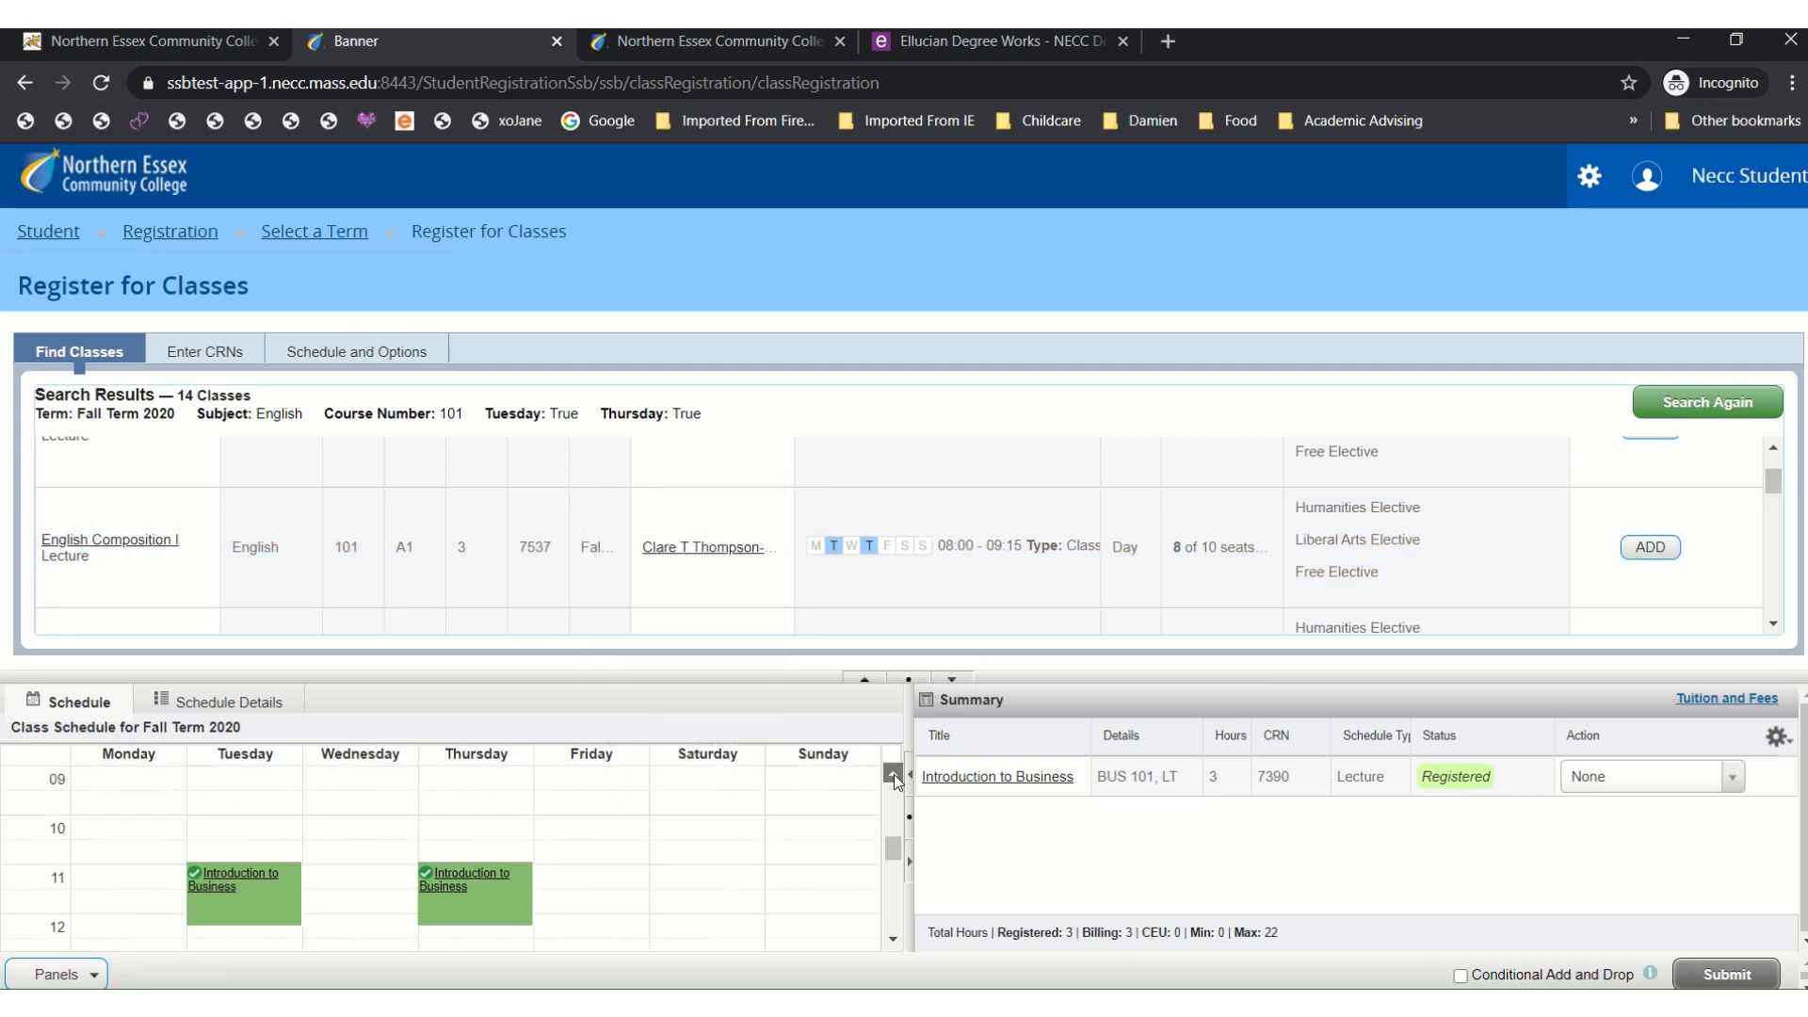
{"action": "left_click", "coordinate": [893, 773]}
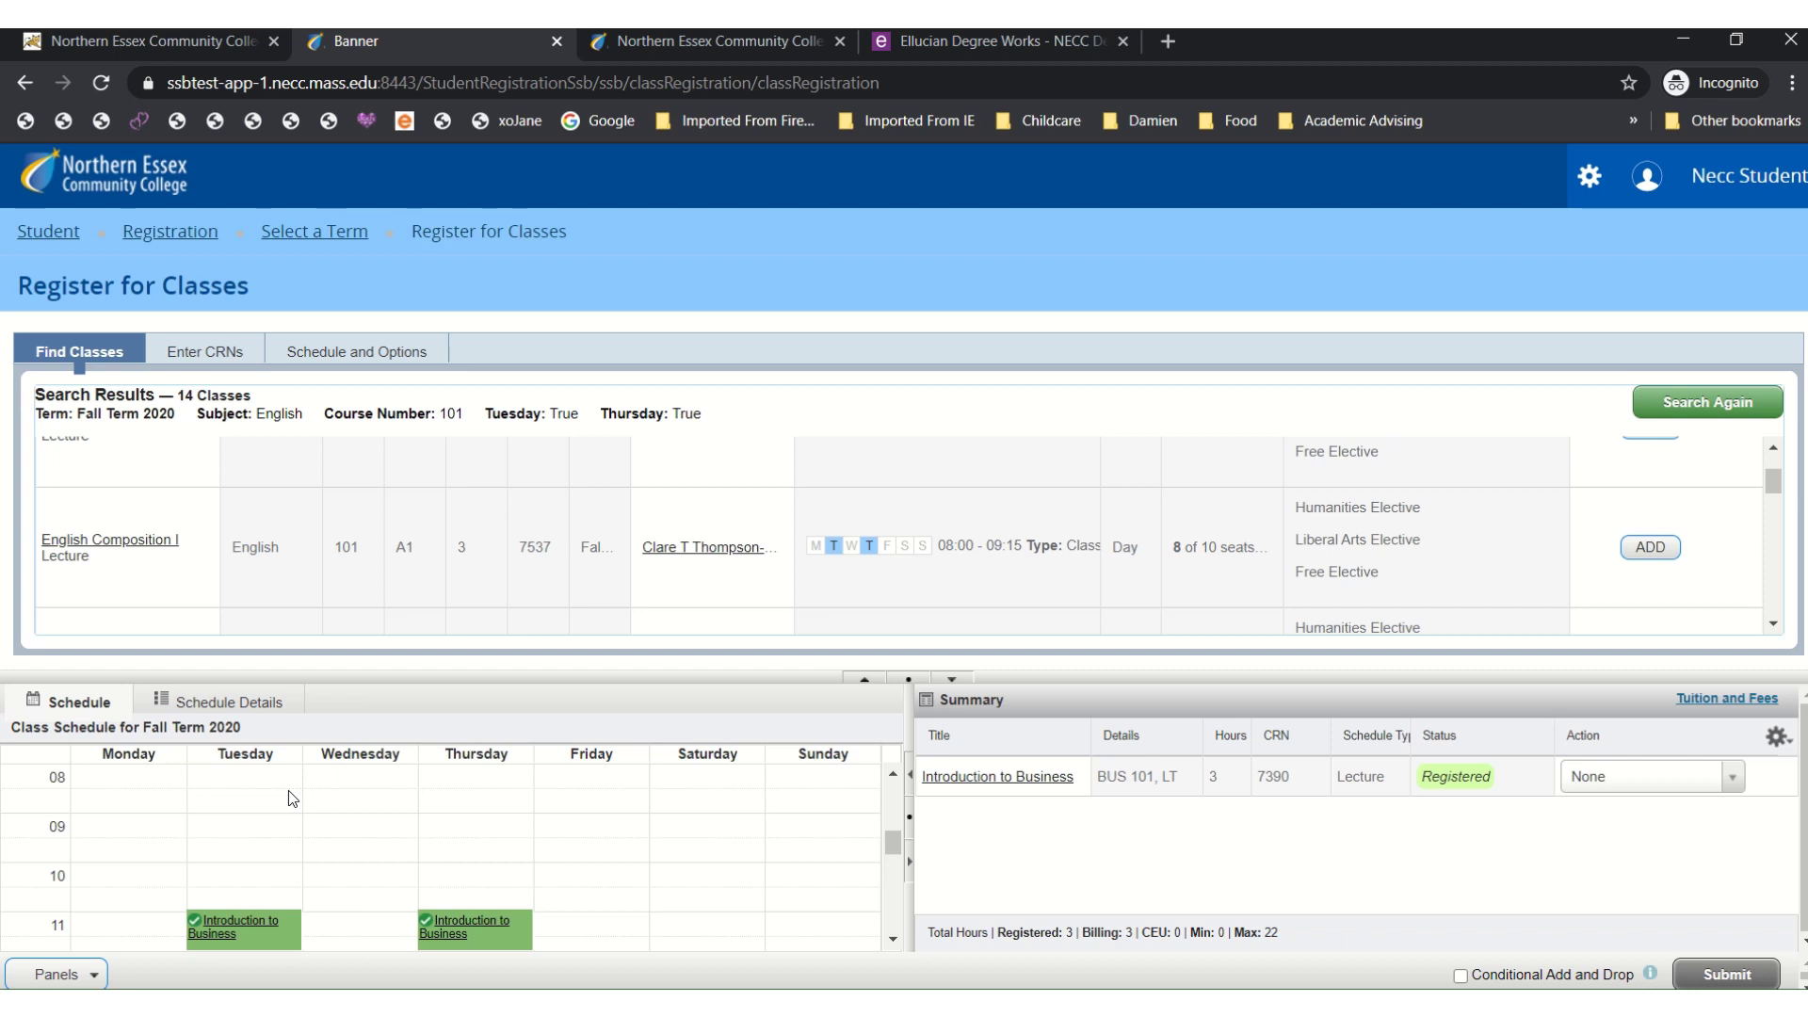
{"action": "left_click", "coordinate": [1657, 550]}
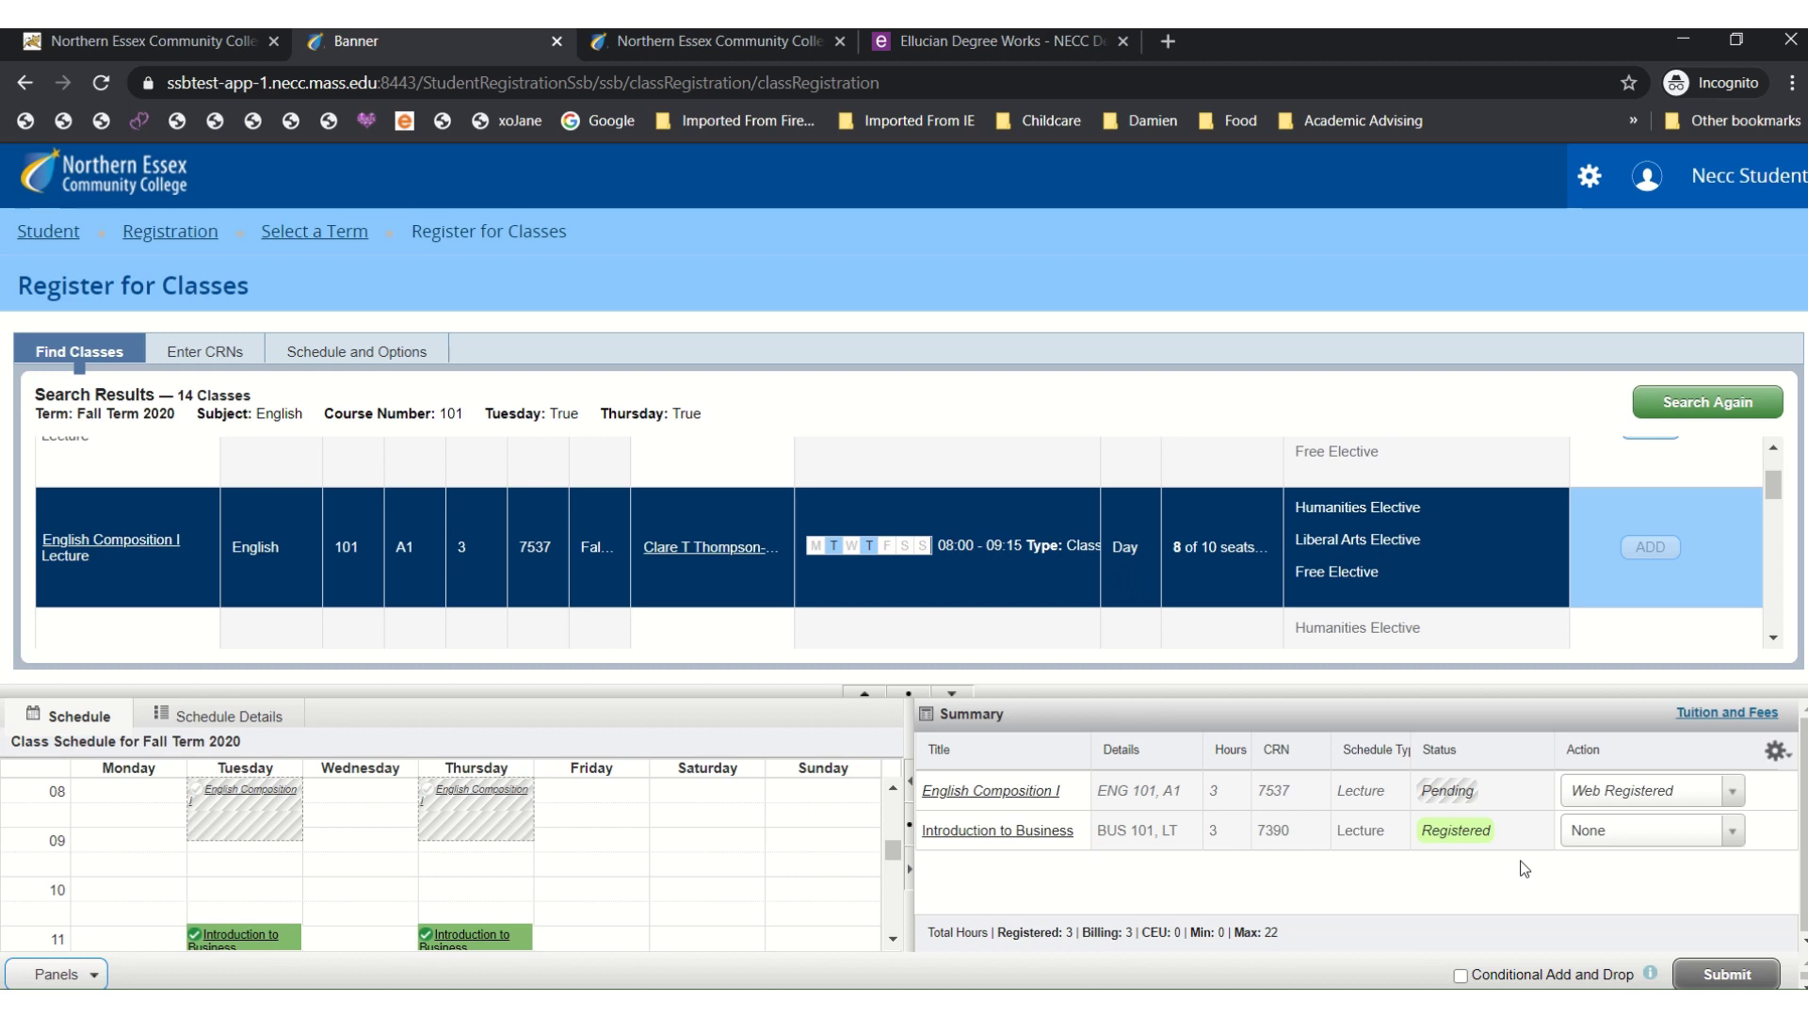
{"action": "left_click", "coordinate": [1727, 975]}
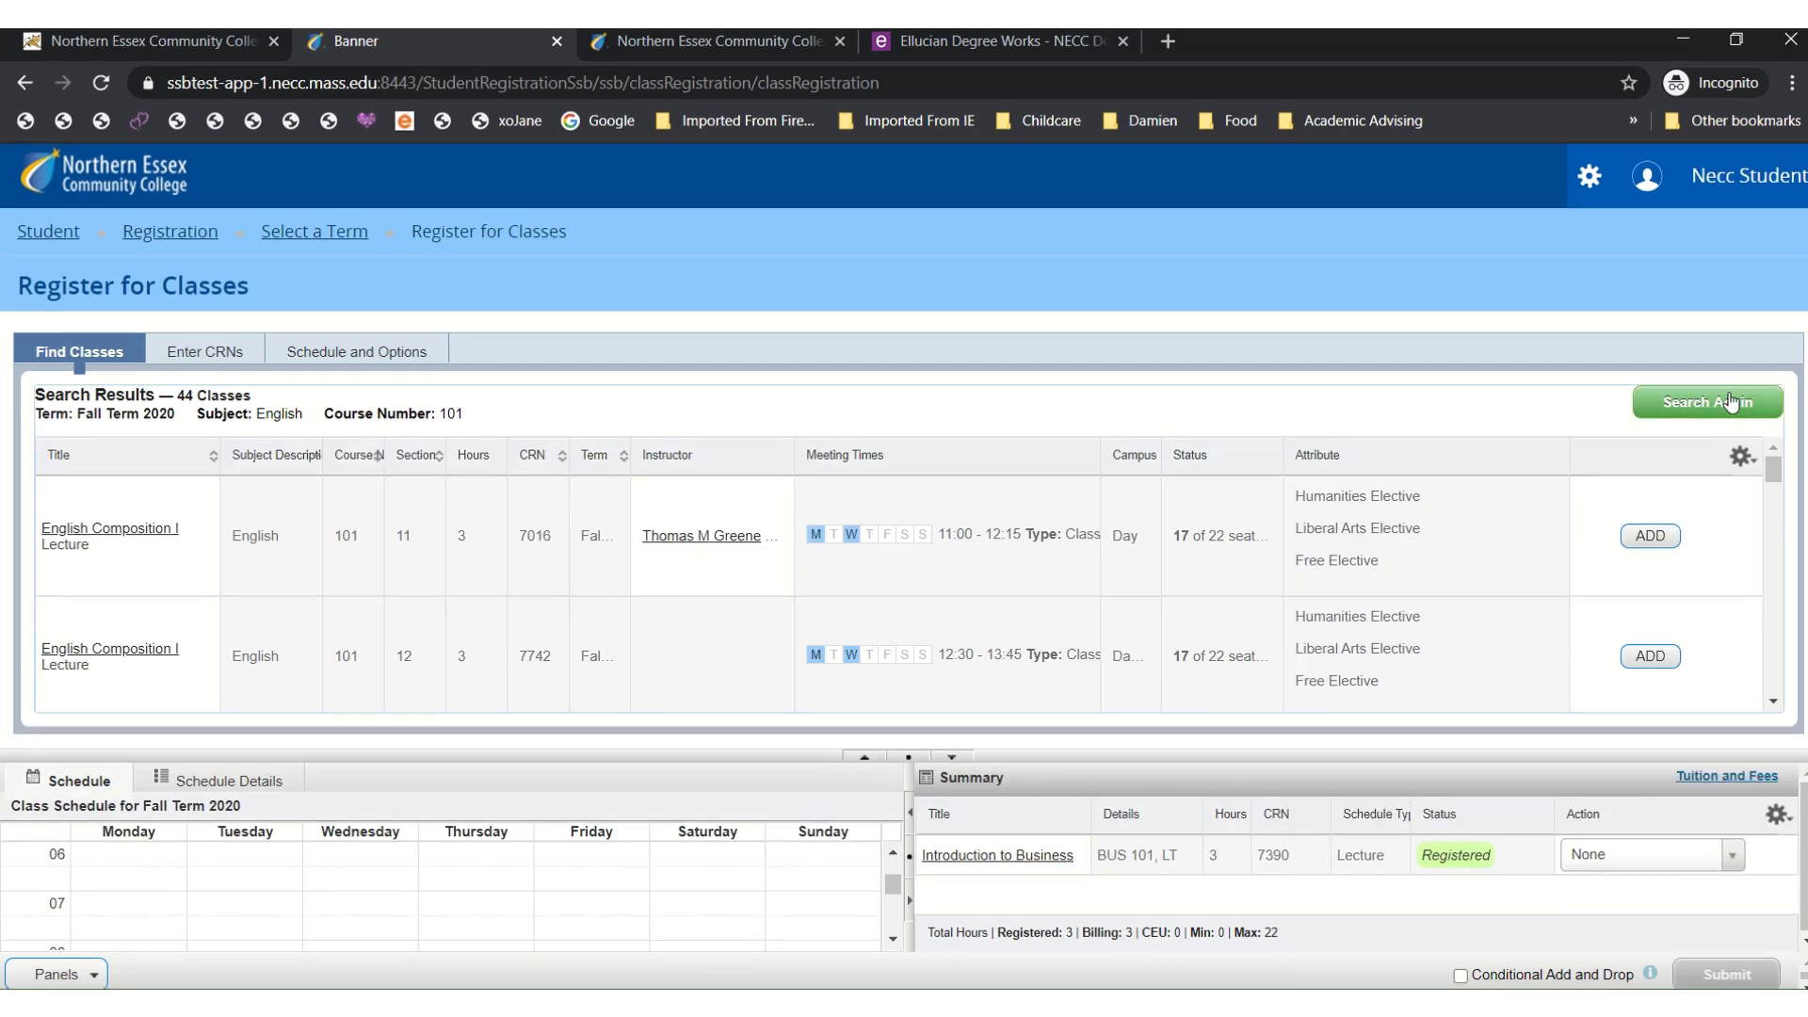
Step: Replace English with Biology as the subject, clear course number 101, search, and browse the 48 results
{"action": "left_click", "coordinate": [1730, 402]}
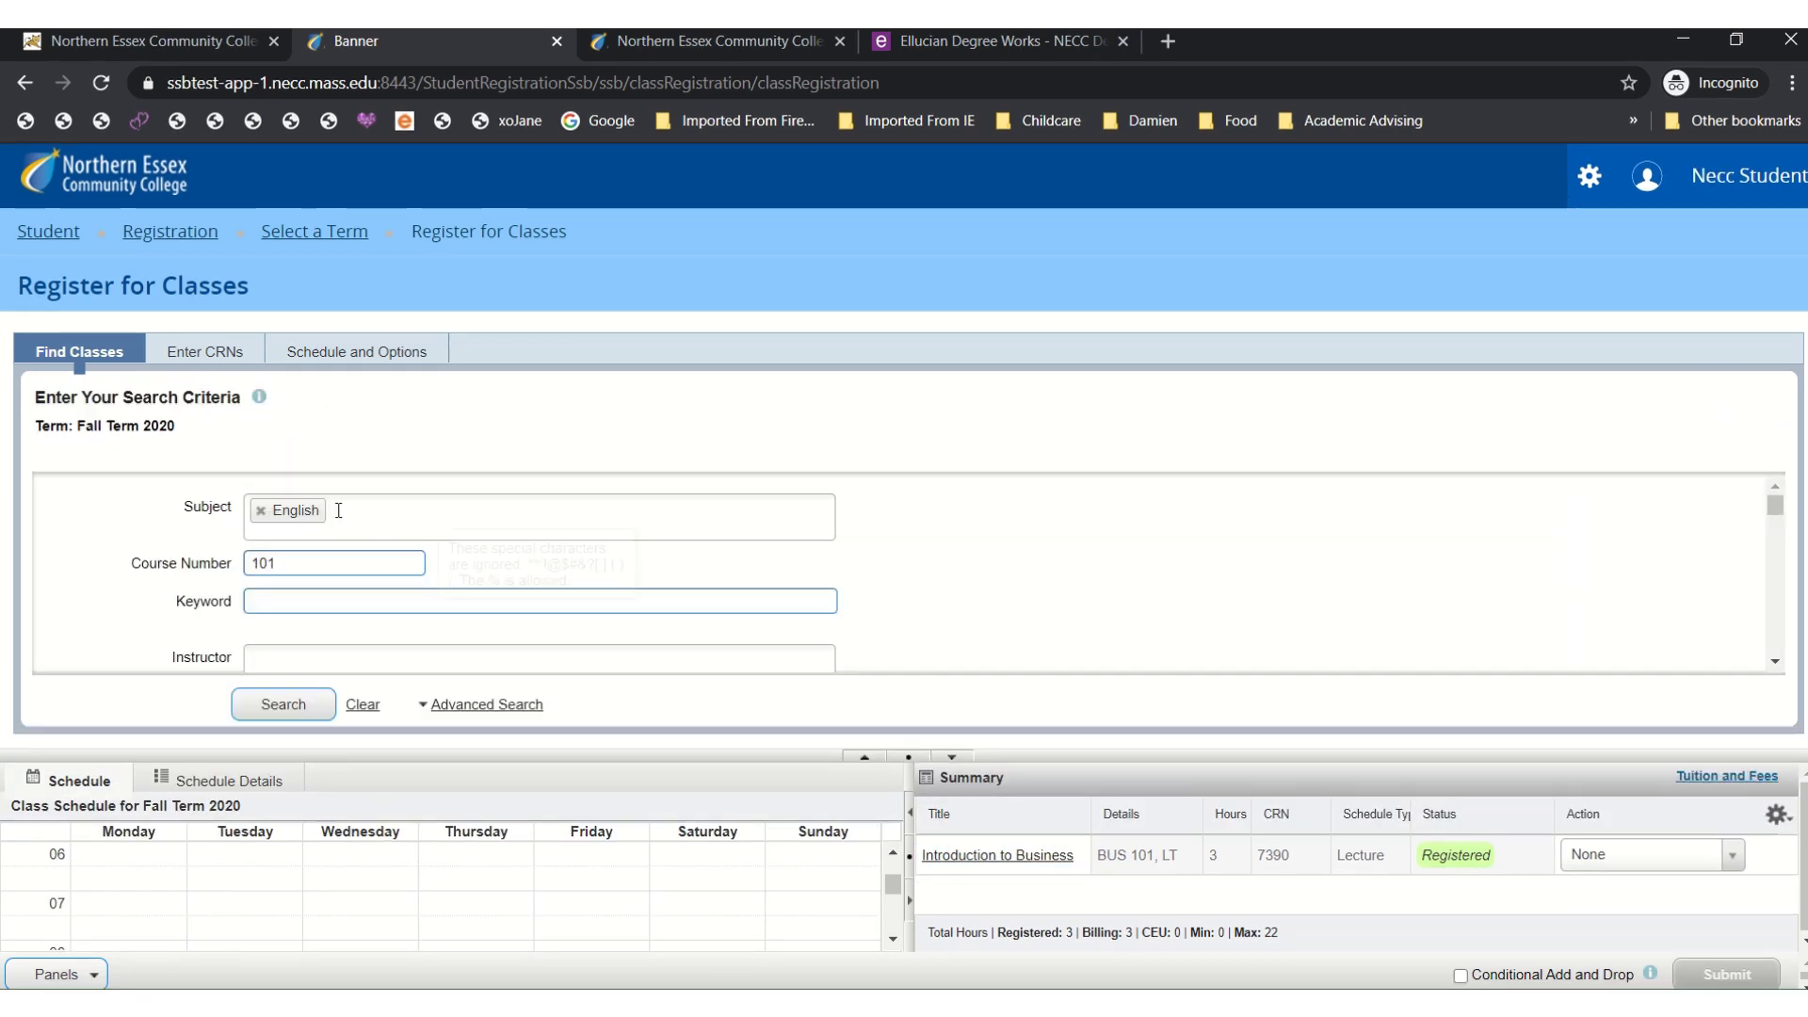
{"action": "left_click", "coordinate": [261, 510]}
{"action": "type", "text": "biolo"}
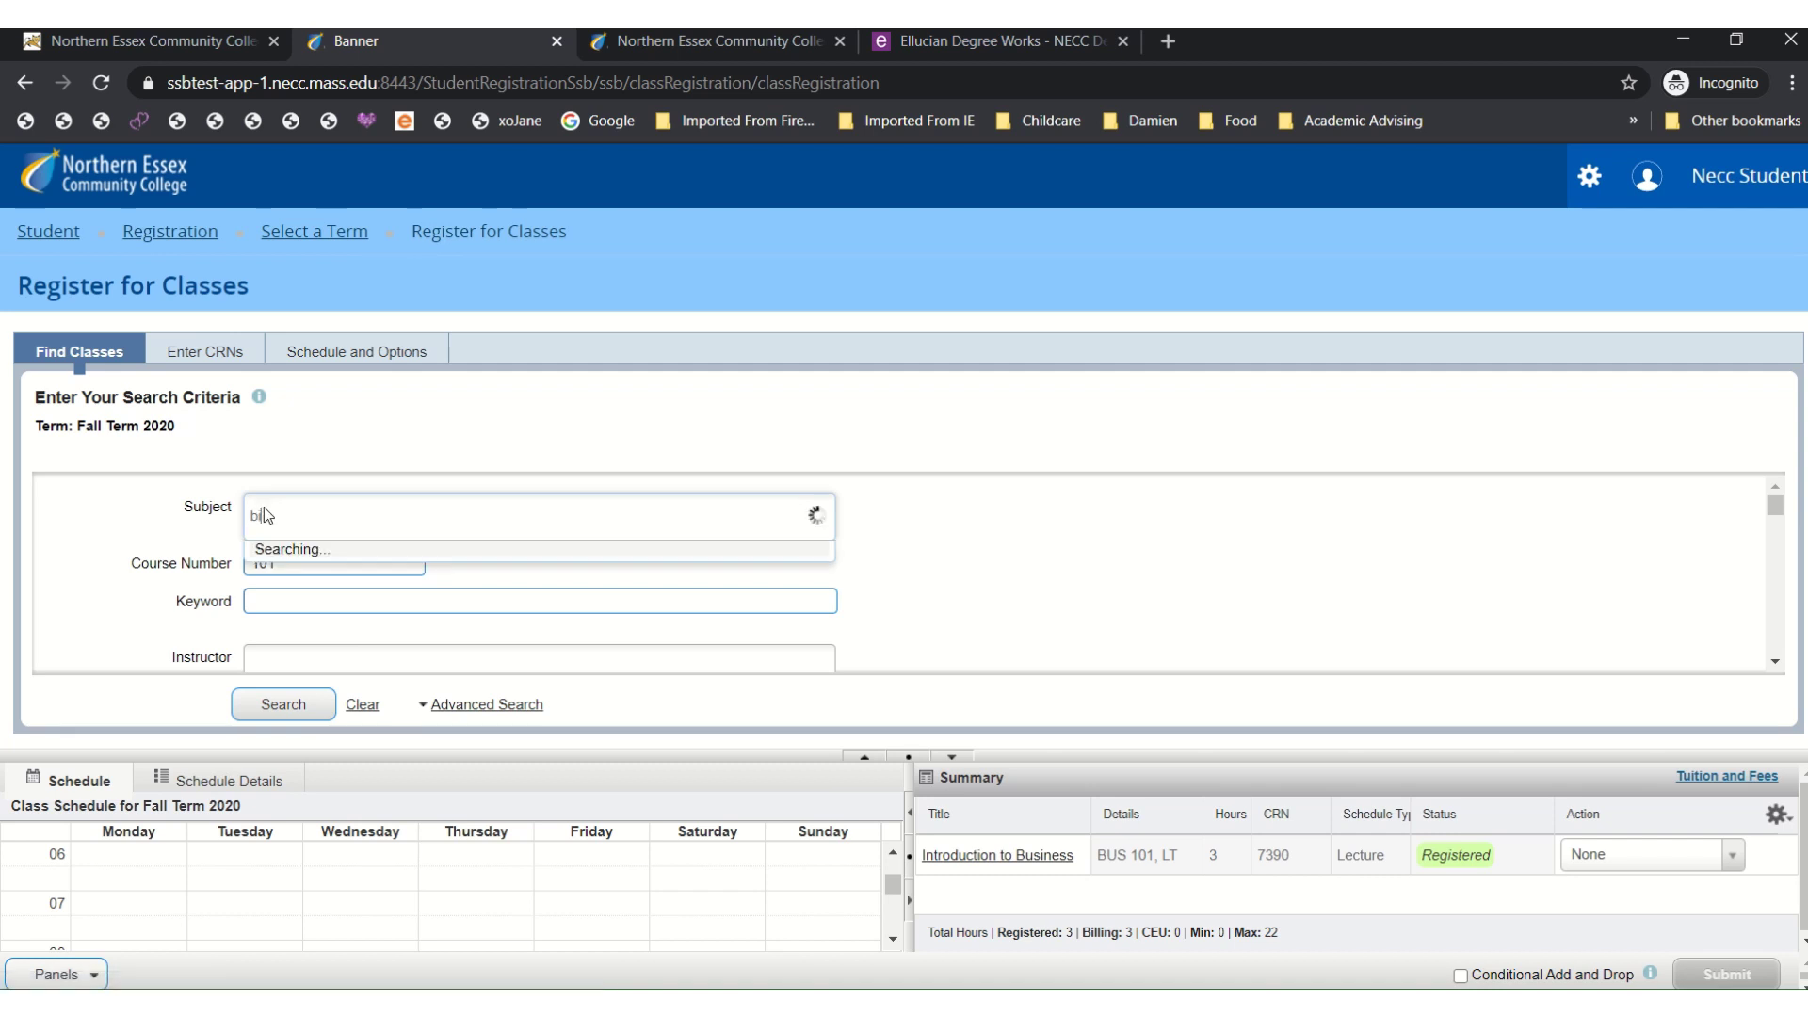
{"action": "left_click", "coordinate": [287, 555]}
{"action": "left_click", "coordinate": [289, 560]}
{"action": "type", "text": "101"}
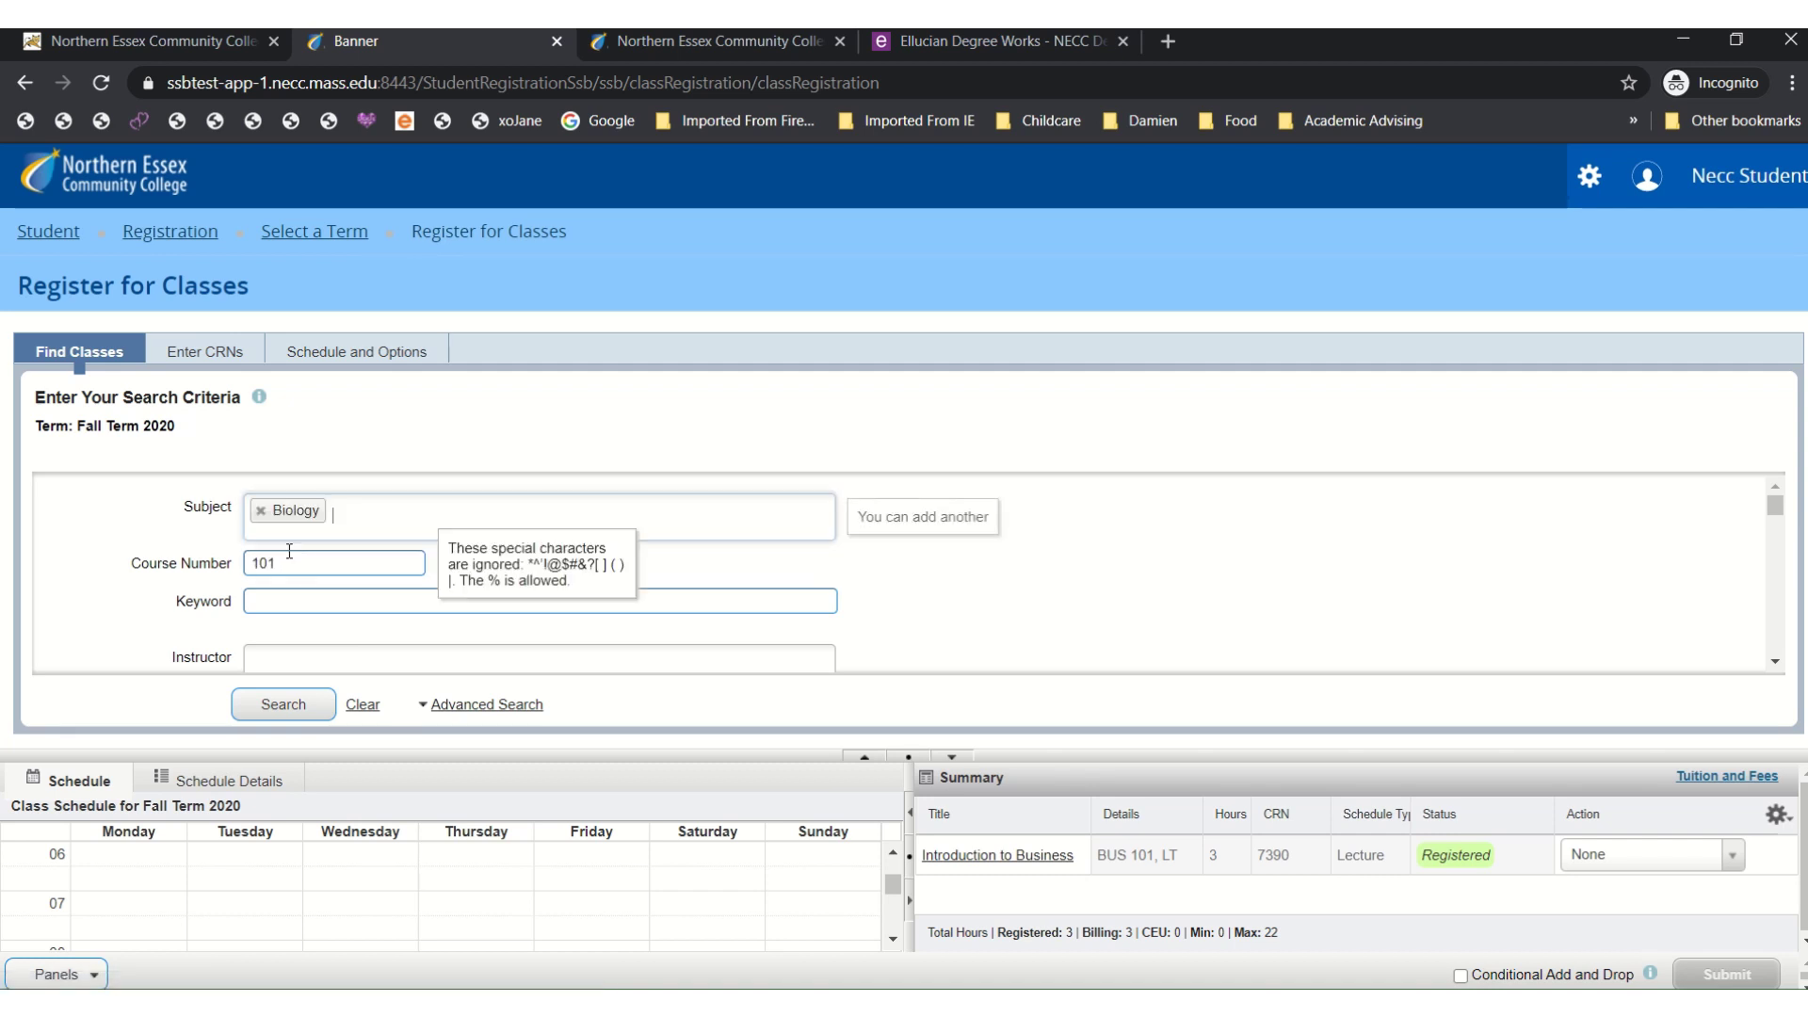
{"action": "key", "text": "BackSpace"}
{"action": "key", "text": "BackSpace"}
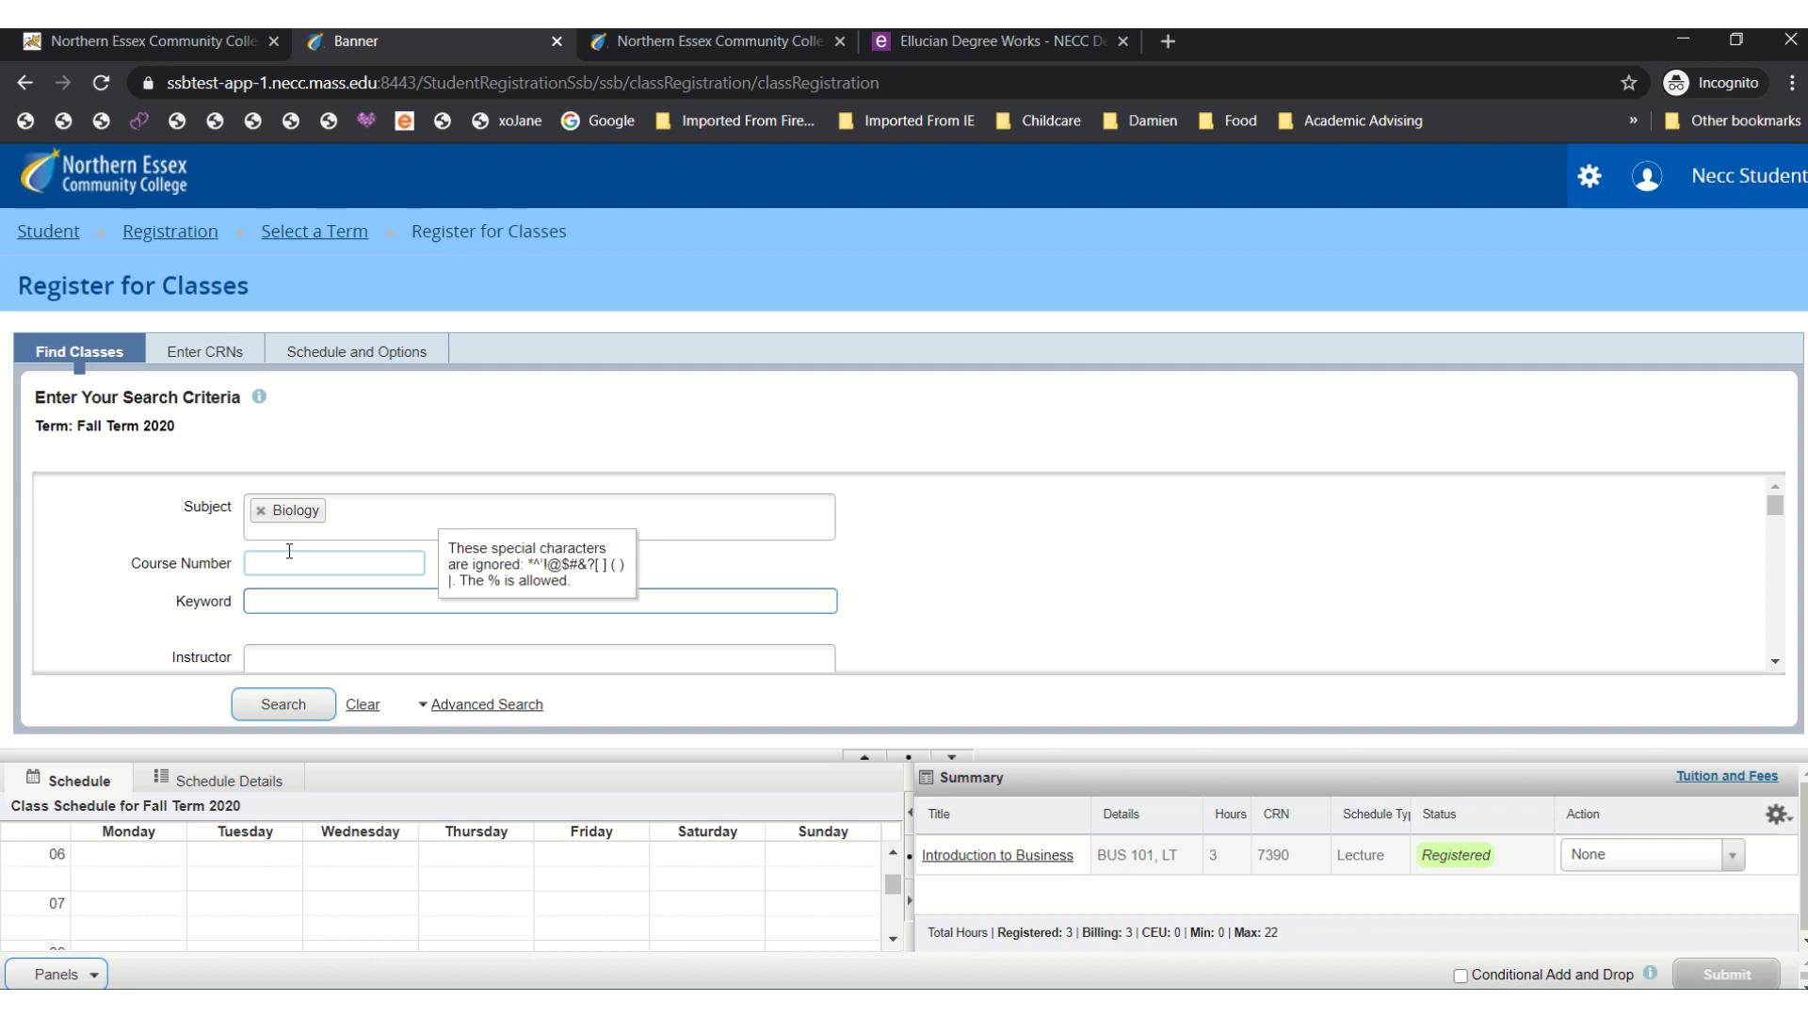
{"action": "left_click", "coordinate": [287, 704]}
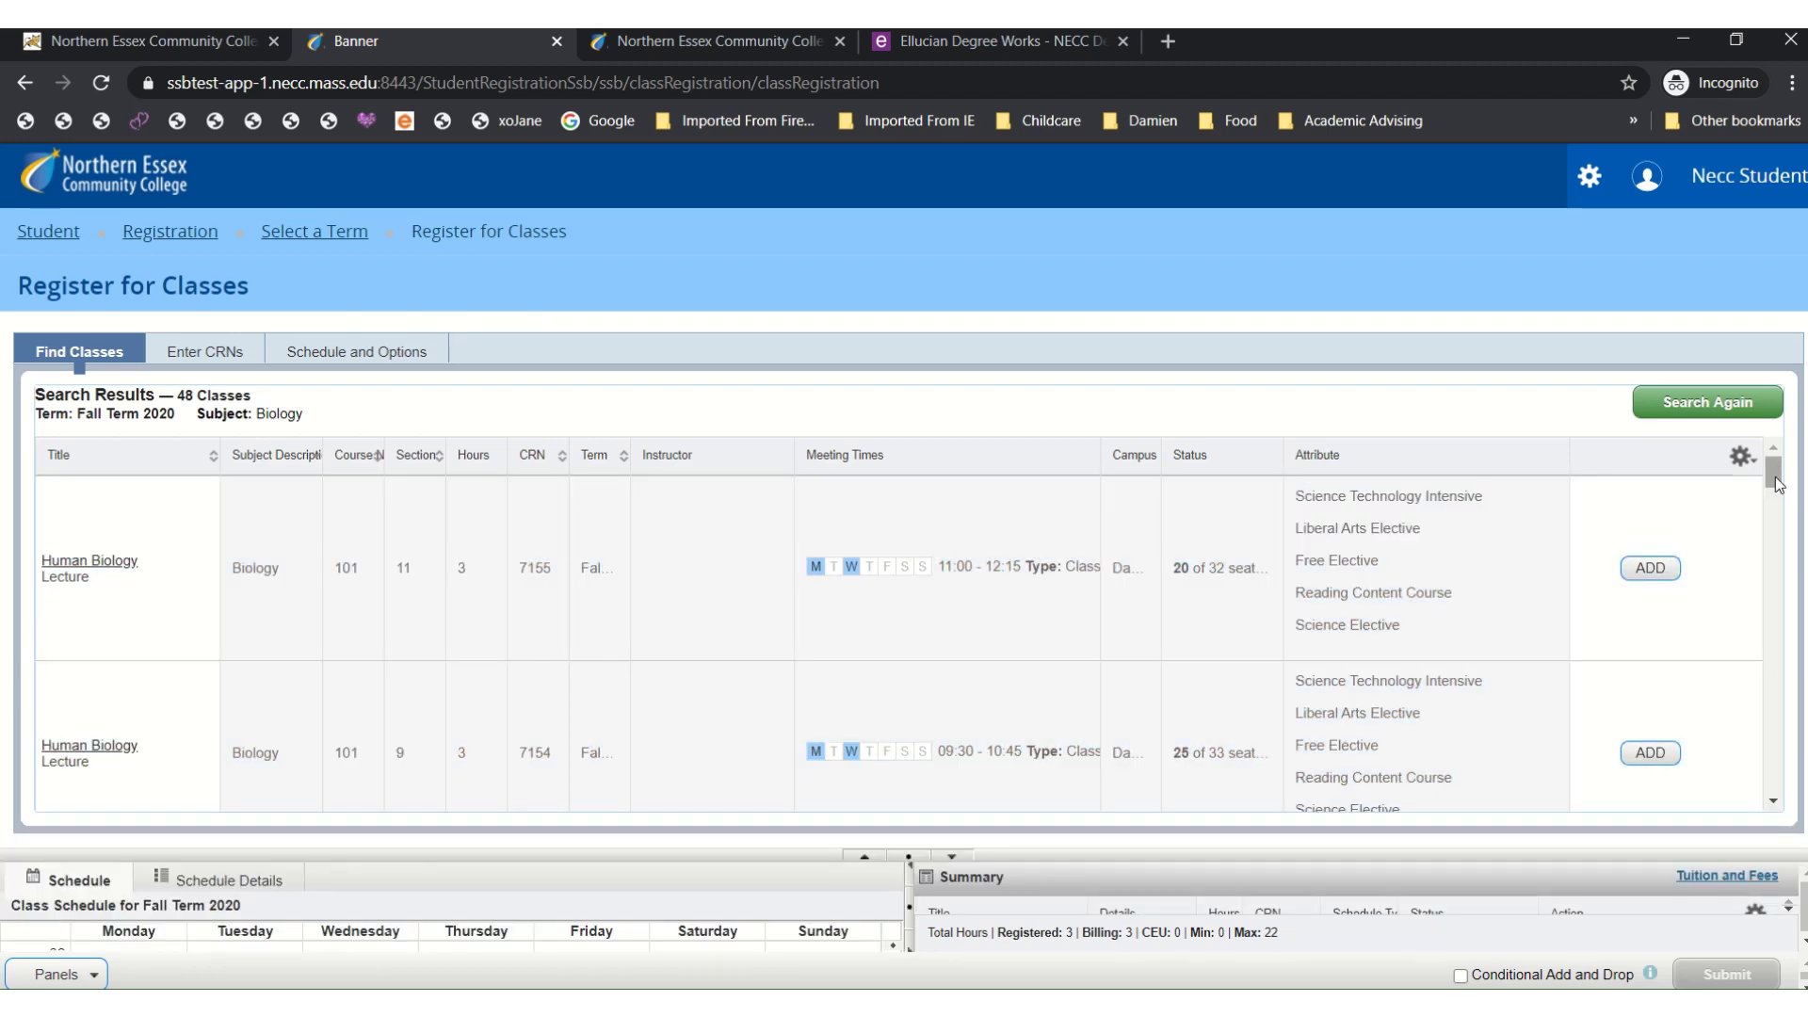
{"action": "left_click_drag", "start_coordinate": [1776, 475], "coordinate": [1786, 665]}
{"action": "mouse_move", "coordinate": [922, 538]}
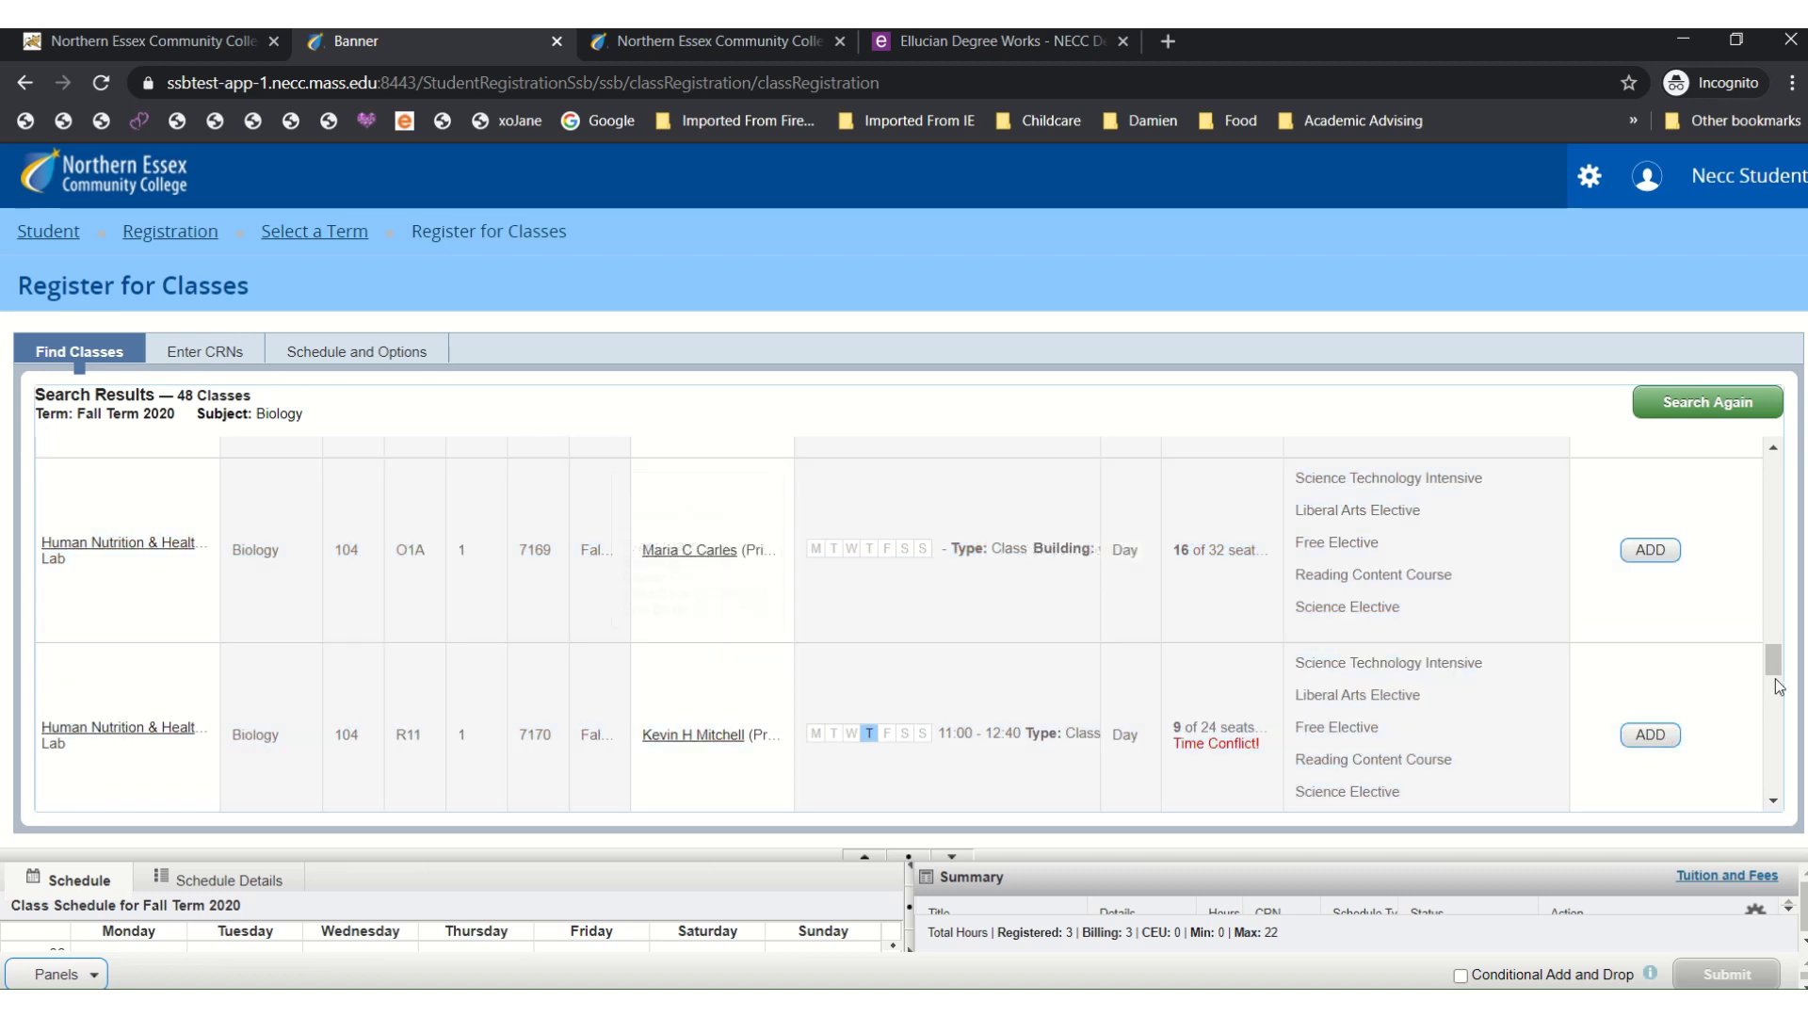
{"action": "left_click_drag", "start_coordinate": [1773, 664], "coordinate": [1802, 808]}
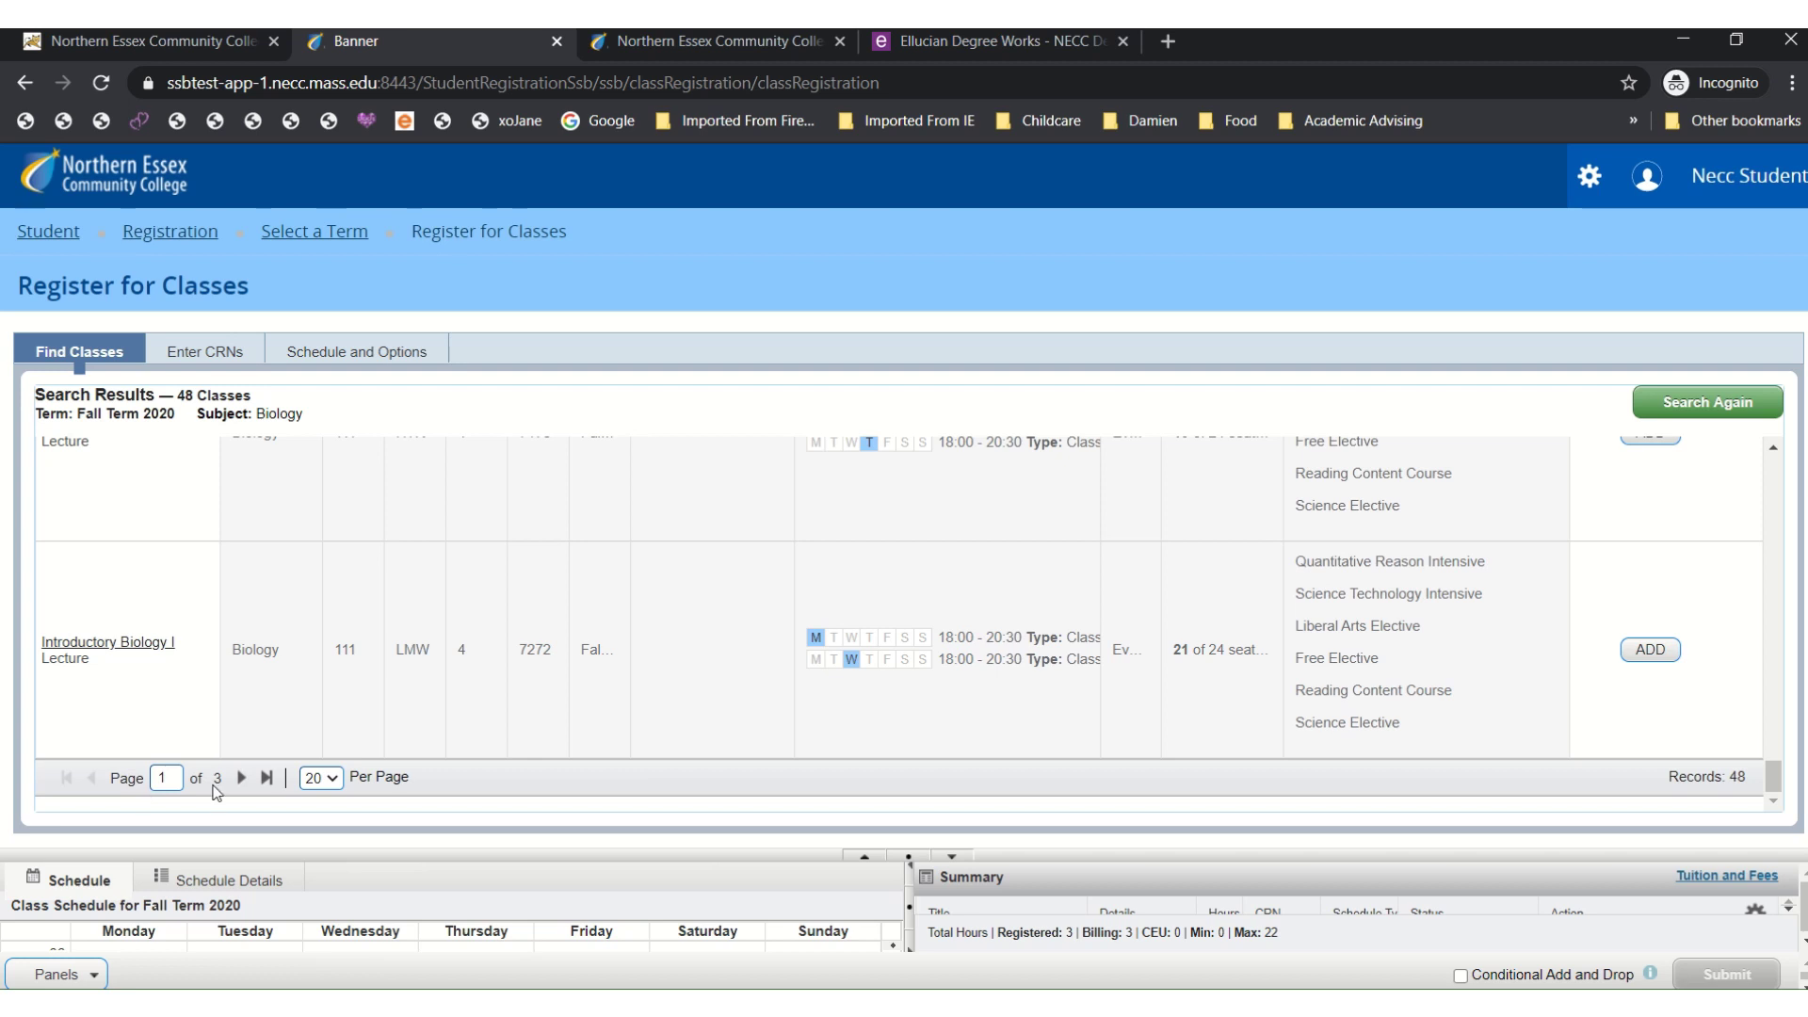
Step: Show 50 classes per page and add Introductory Biology I (BIO 111 section 2, CRN 7172)
{"action": "left_click", "coordinate": [336, 783]}
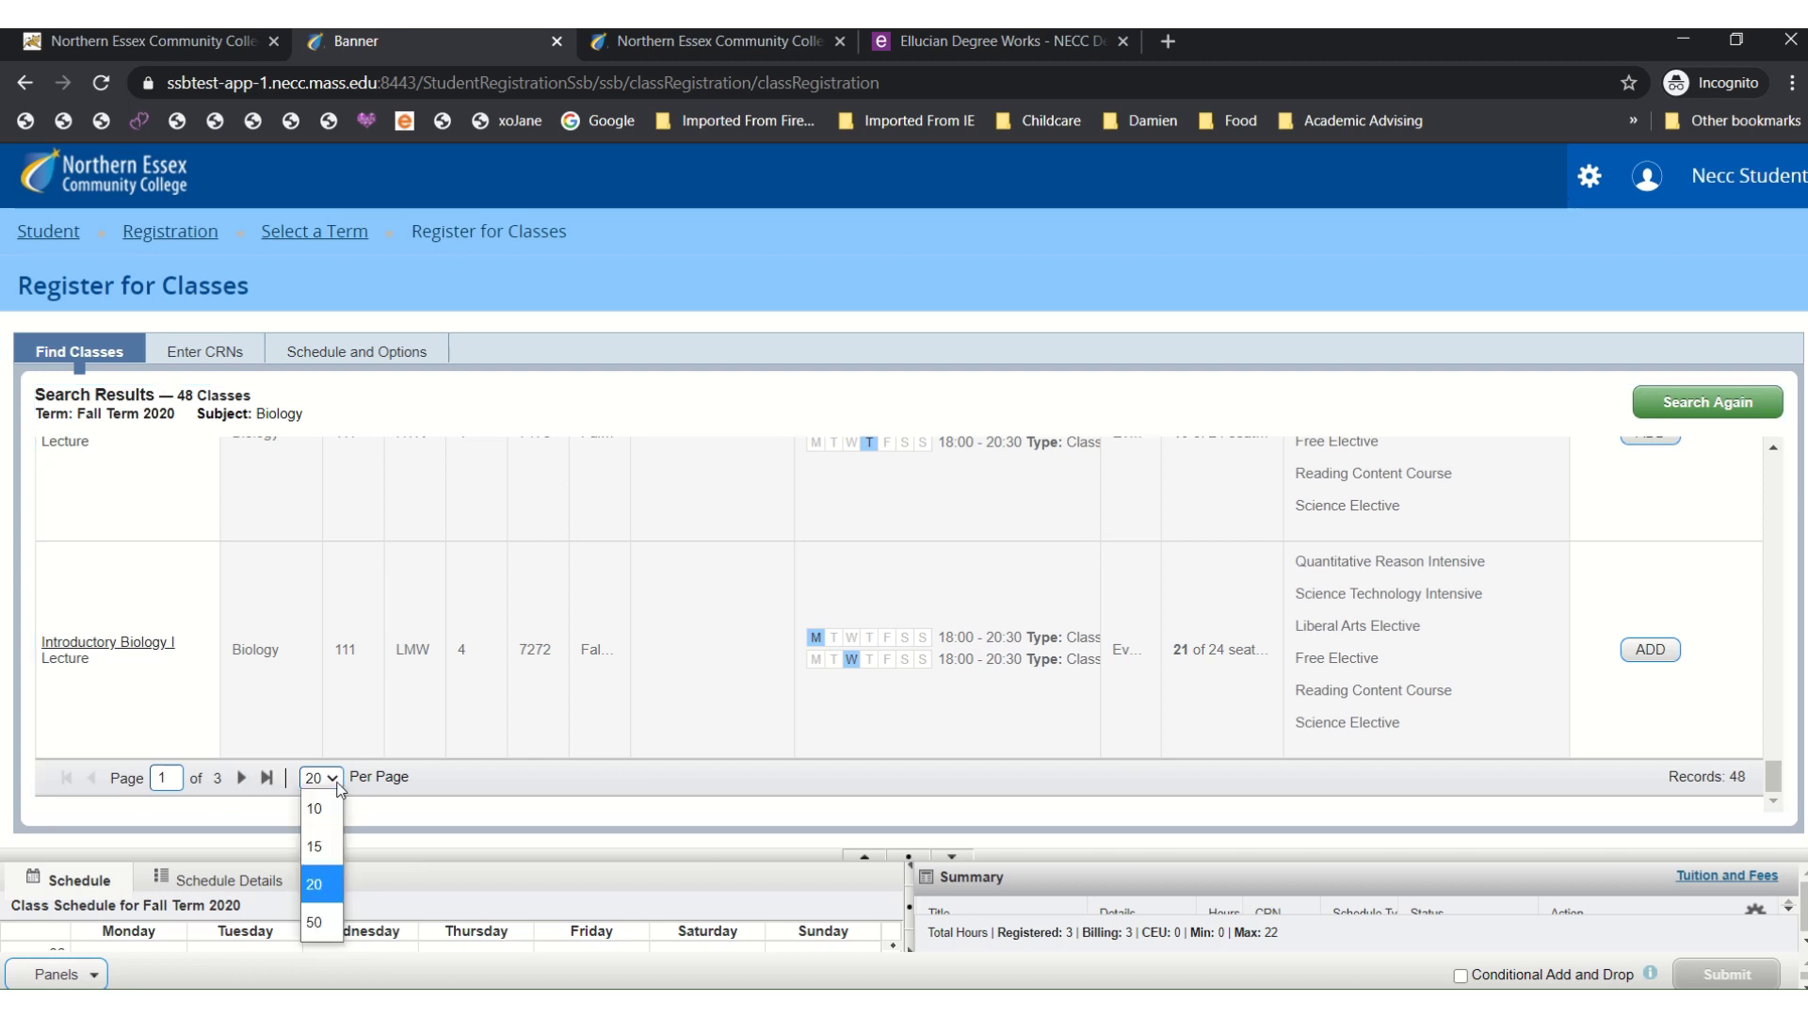
{"action": "left_click", "coordinate": [318, 922]}
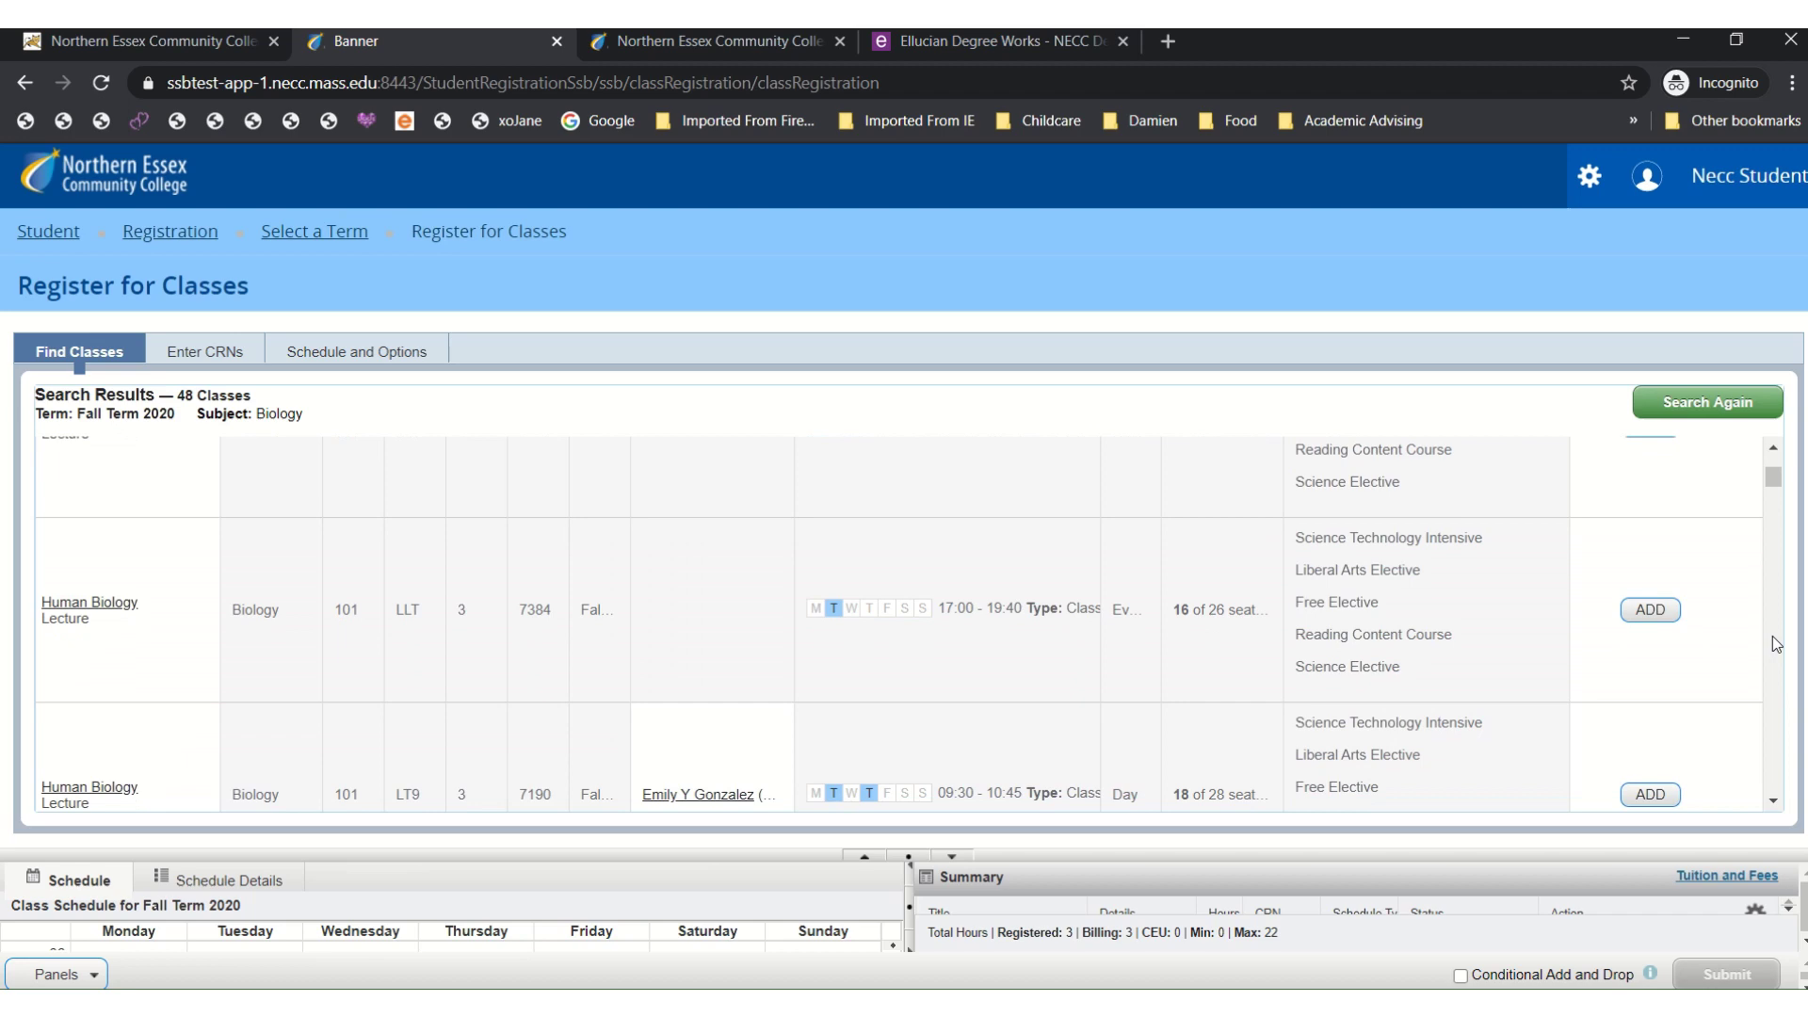
{"action": "left_click_drag", "start_coordinate": [1771, 477], "coordinate": [1778, 617]}
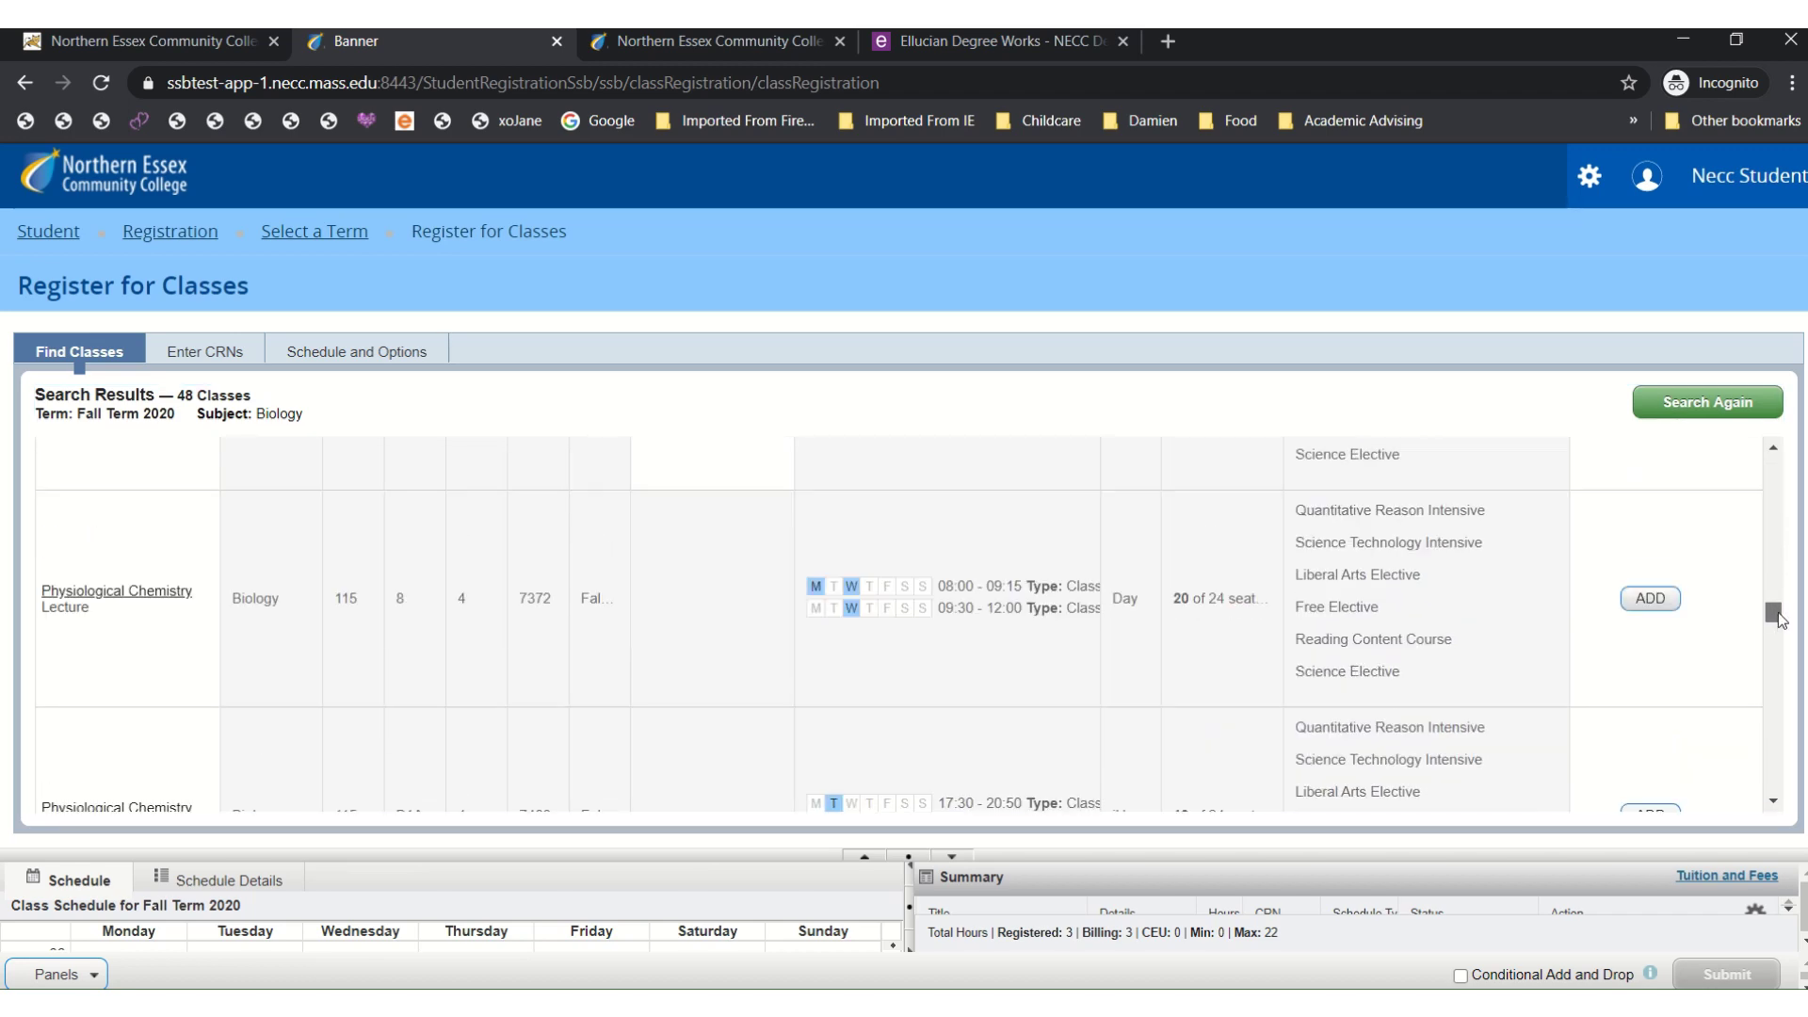
{"action": "left_click", "coordinate": [1650, 610]}
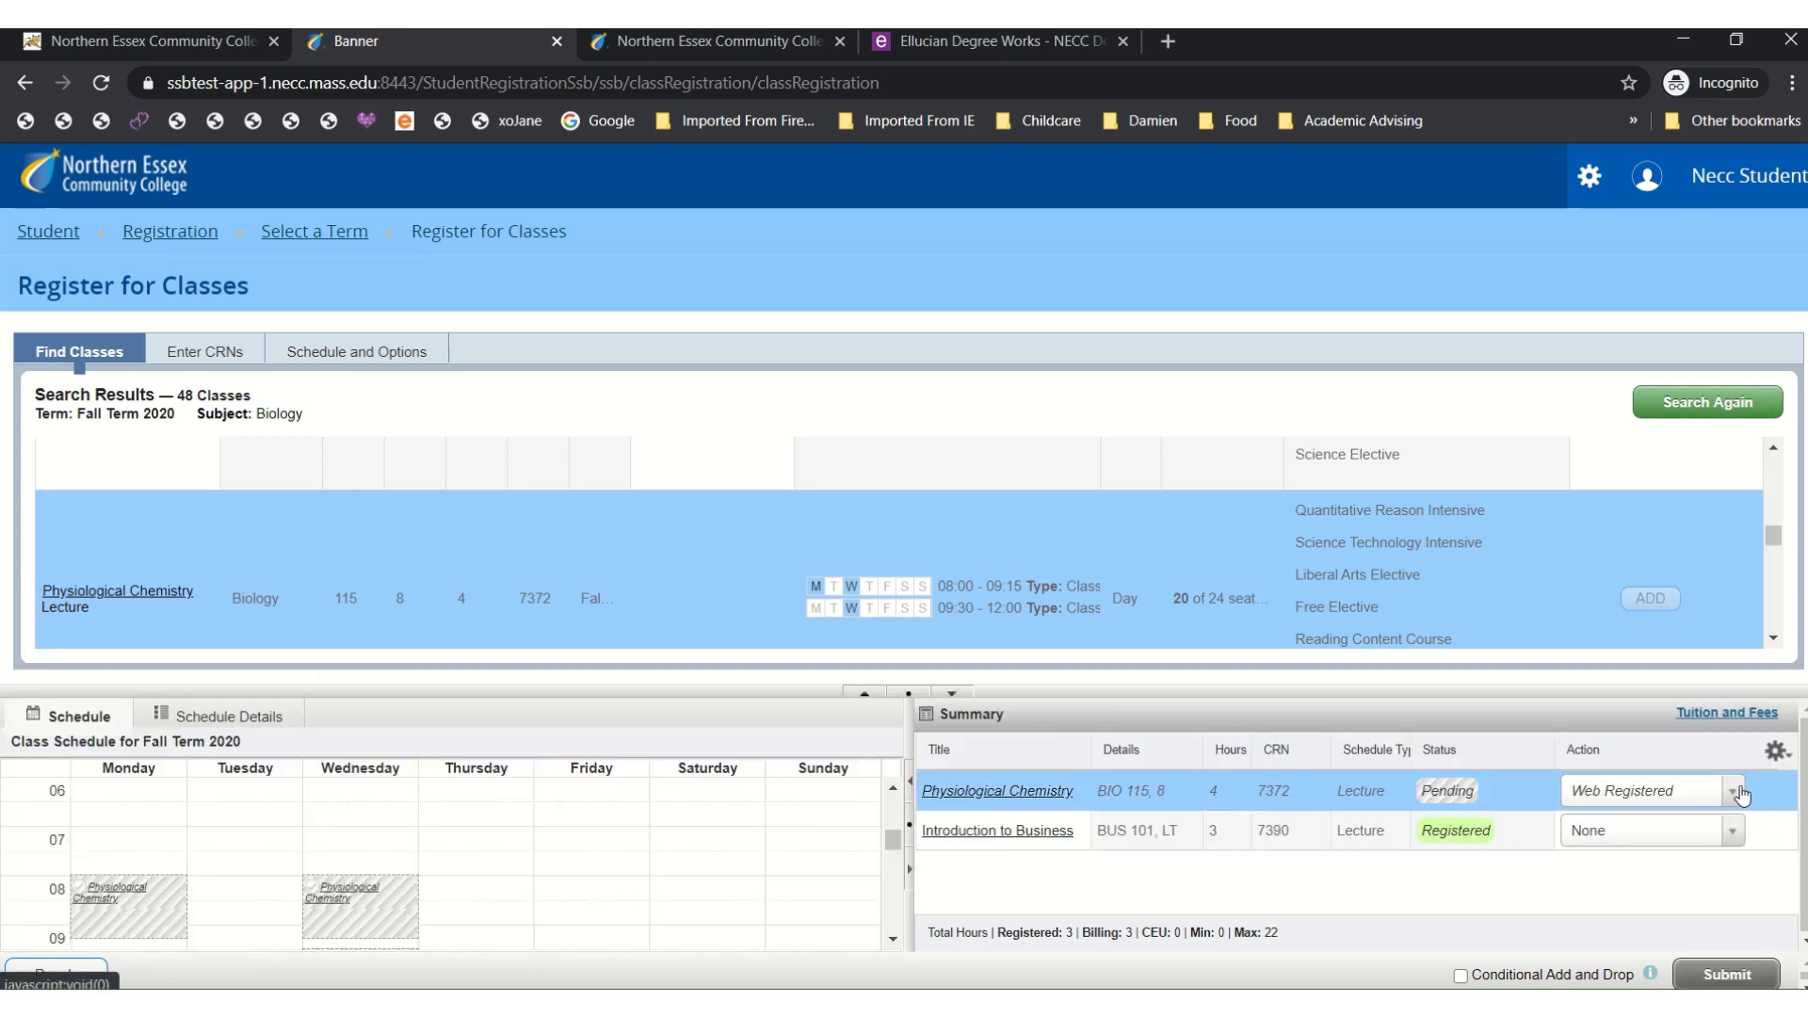
Step: Submit the registration, bringing total hours to 7, and view both classes' schedule details
{"action": "scroll", "coordinate": [358, 838], "scroll_direction": "down", "scroll_amount": 3}
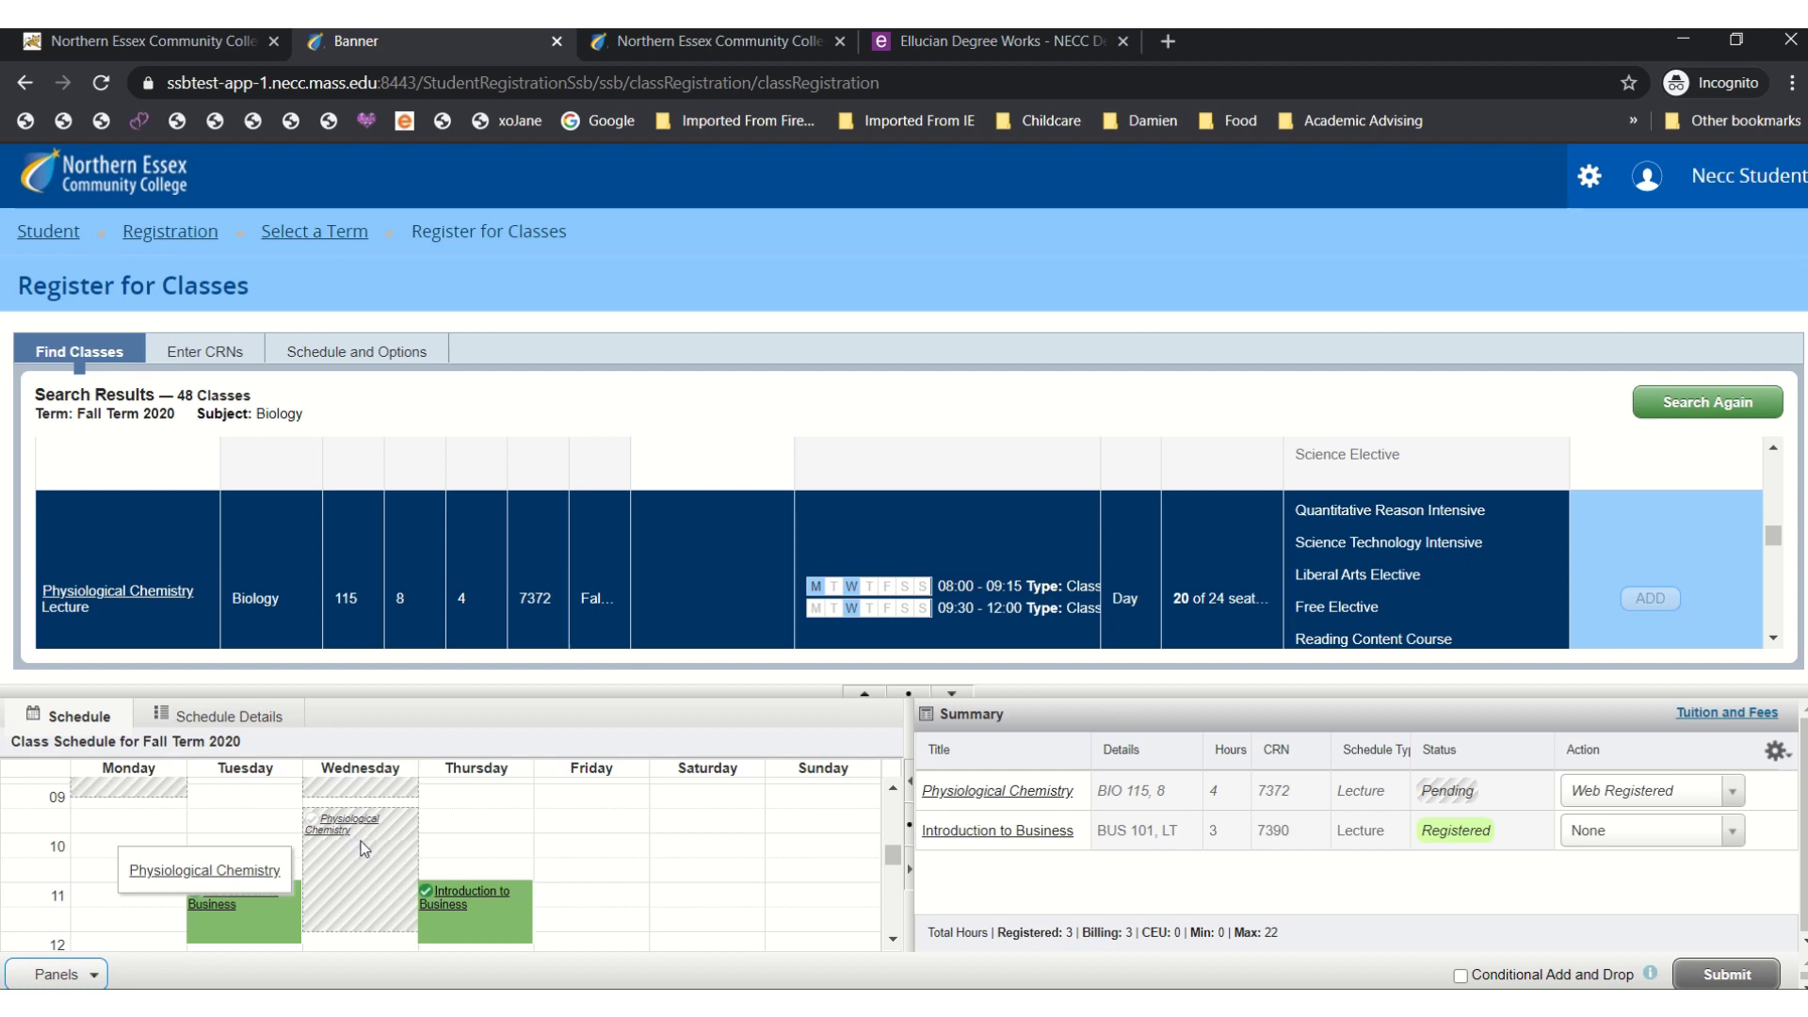
{"action": "left_click", "coordinate": [1706, 976]}
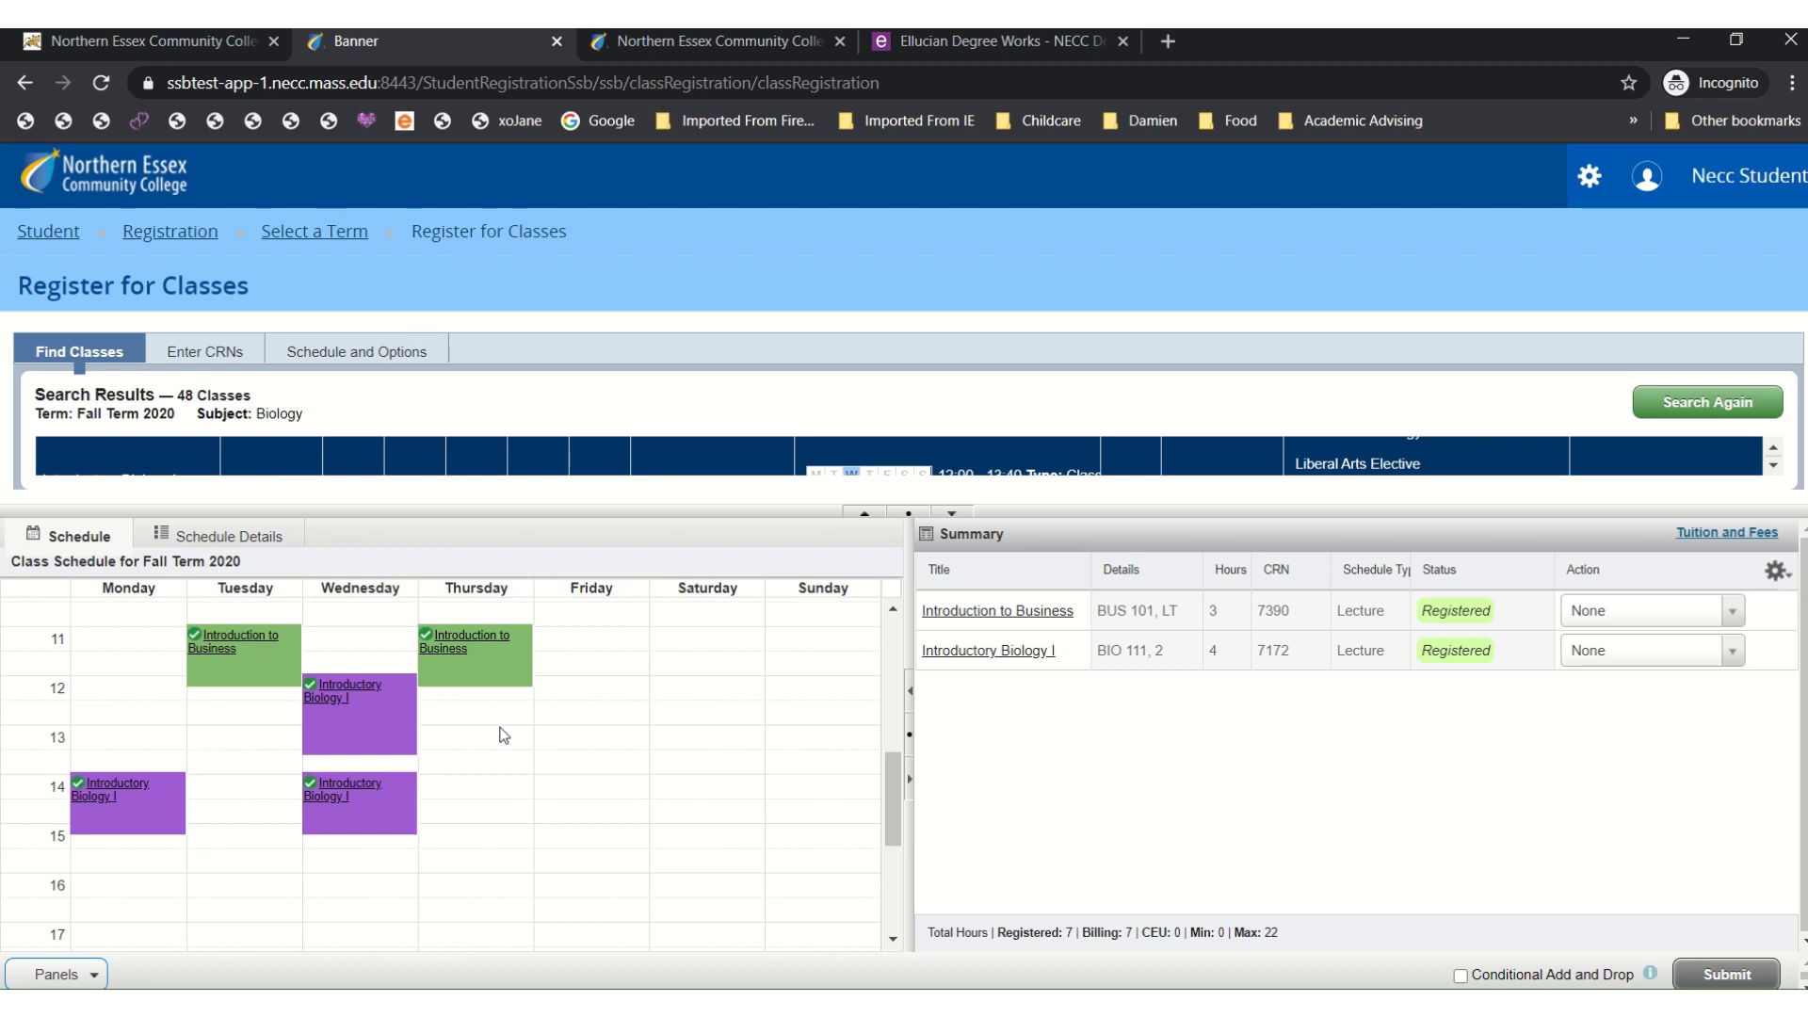
{"action": "left_click", "coordinate": [219, 539]}
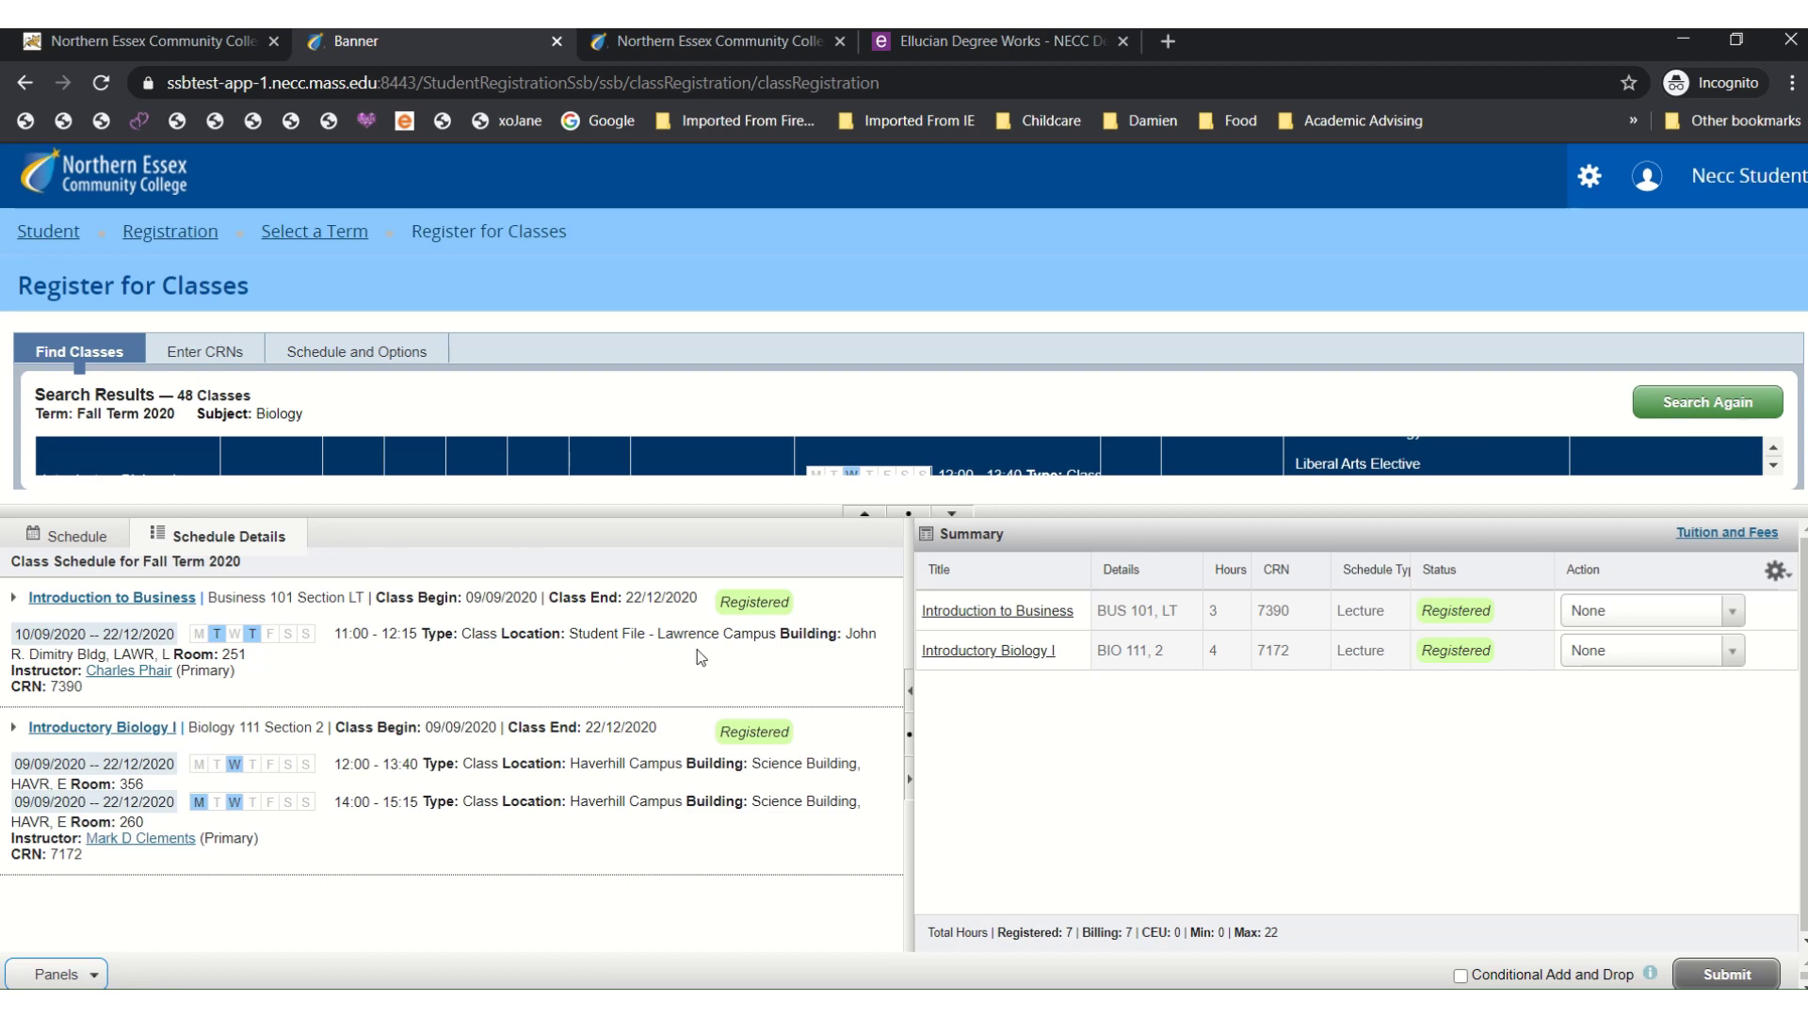
Step: Review the Psychology science elective sequence in the Degree Works audit, then return to Banner
{"action": "left_click", "coordinate": [949, 43]}
{"action": "scroll", "coordinate": [1183, 431], "scroll_direction": "up", "scroll_amount": 5}
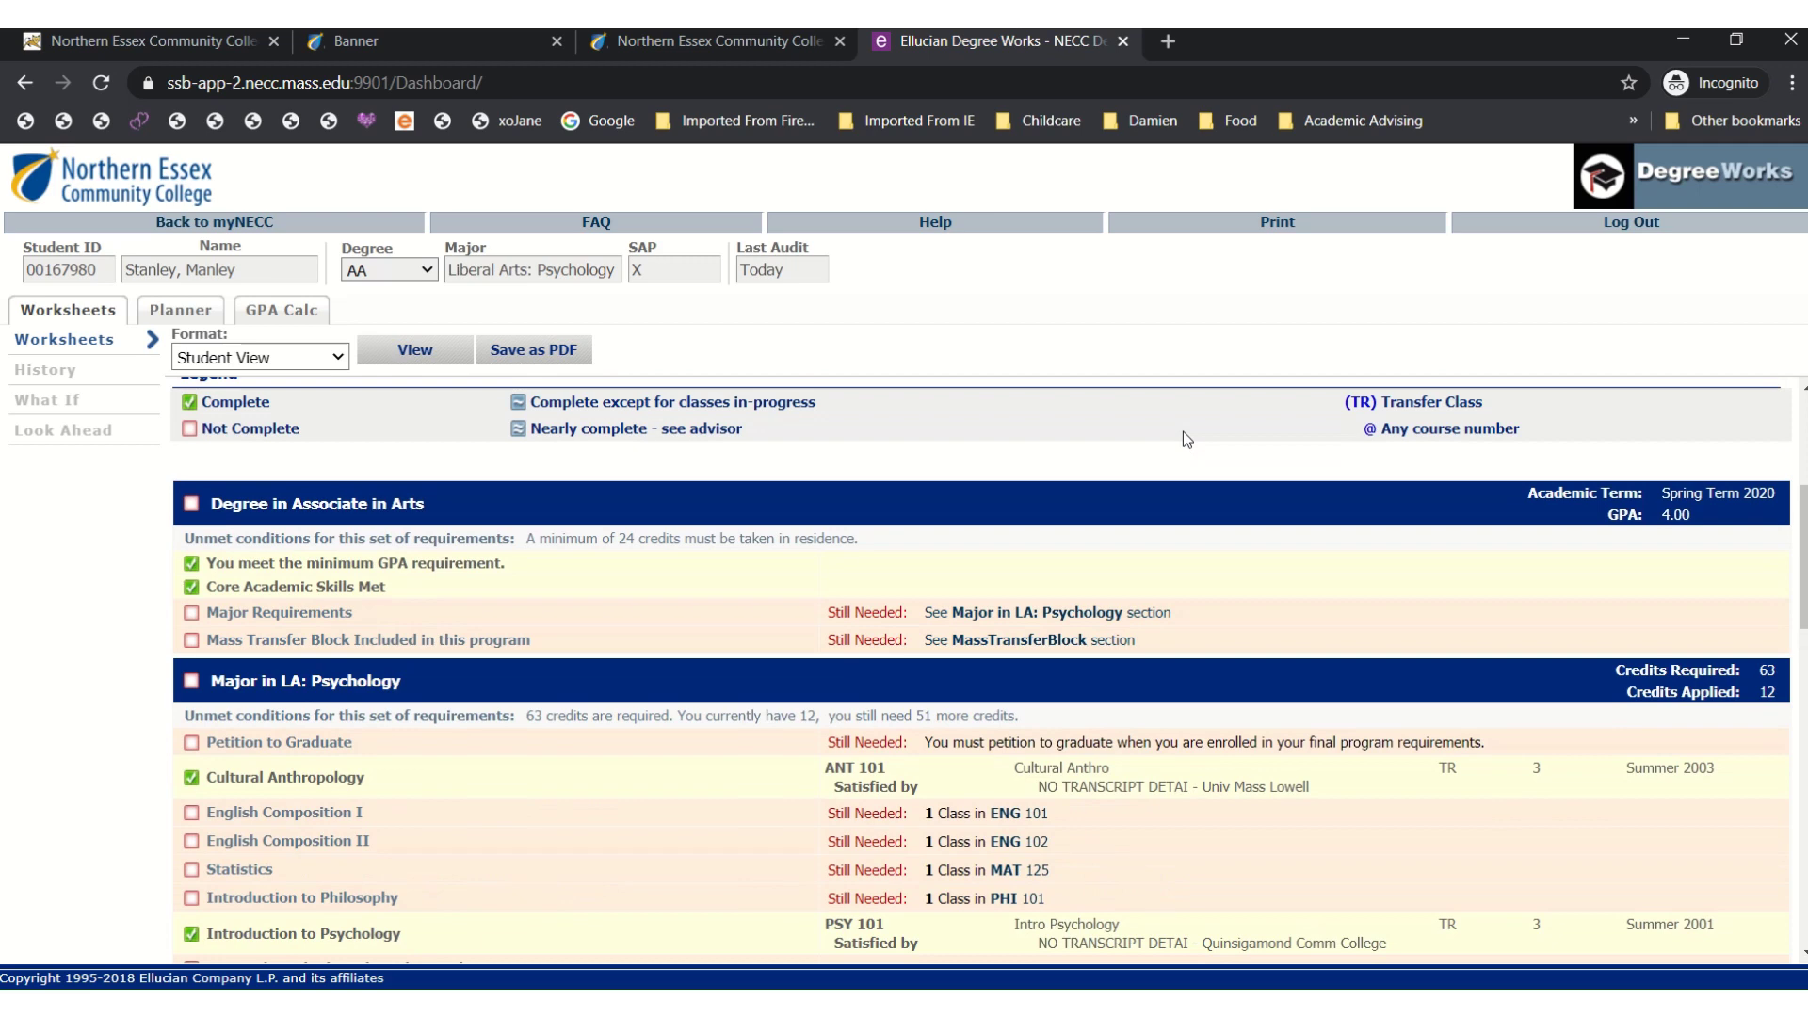
{"action": "scroll", "coordinate": [1183, 433], "scroll_direction": "down", "scroll_amount": 6}
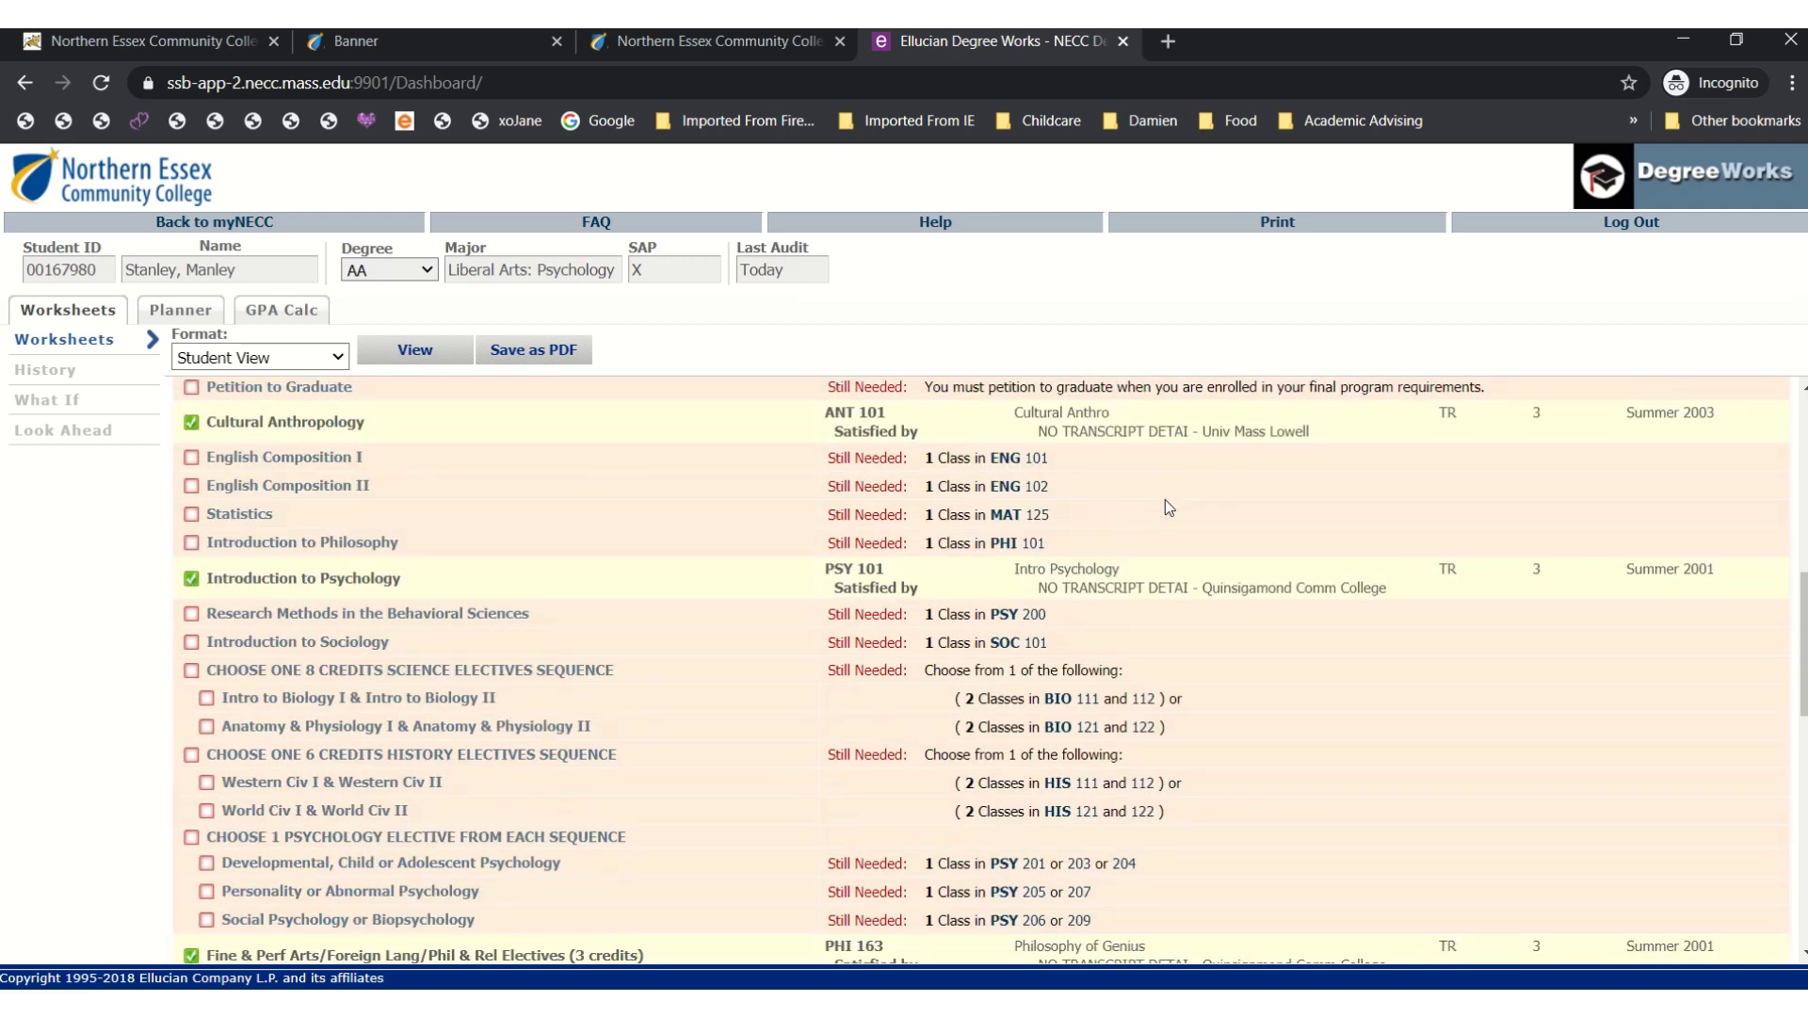
{"action": "scroll", "coordinate": [1166, 485], "scroll_direction": "up", "scroll_amount": 3}
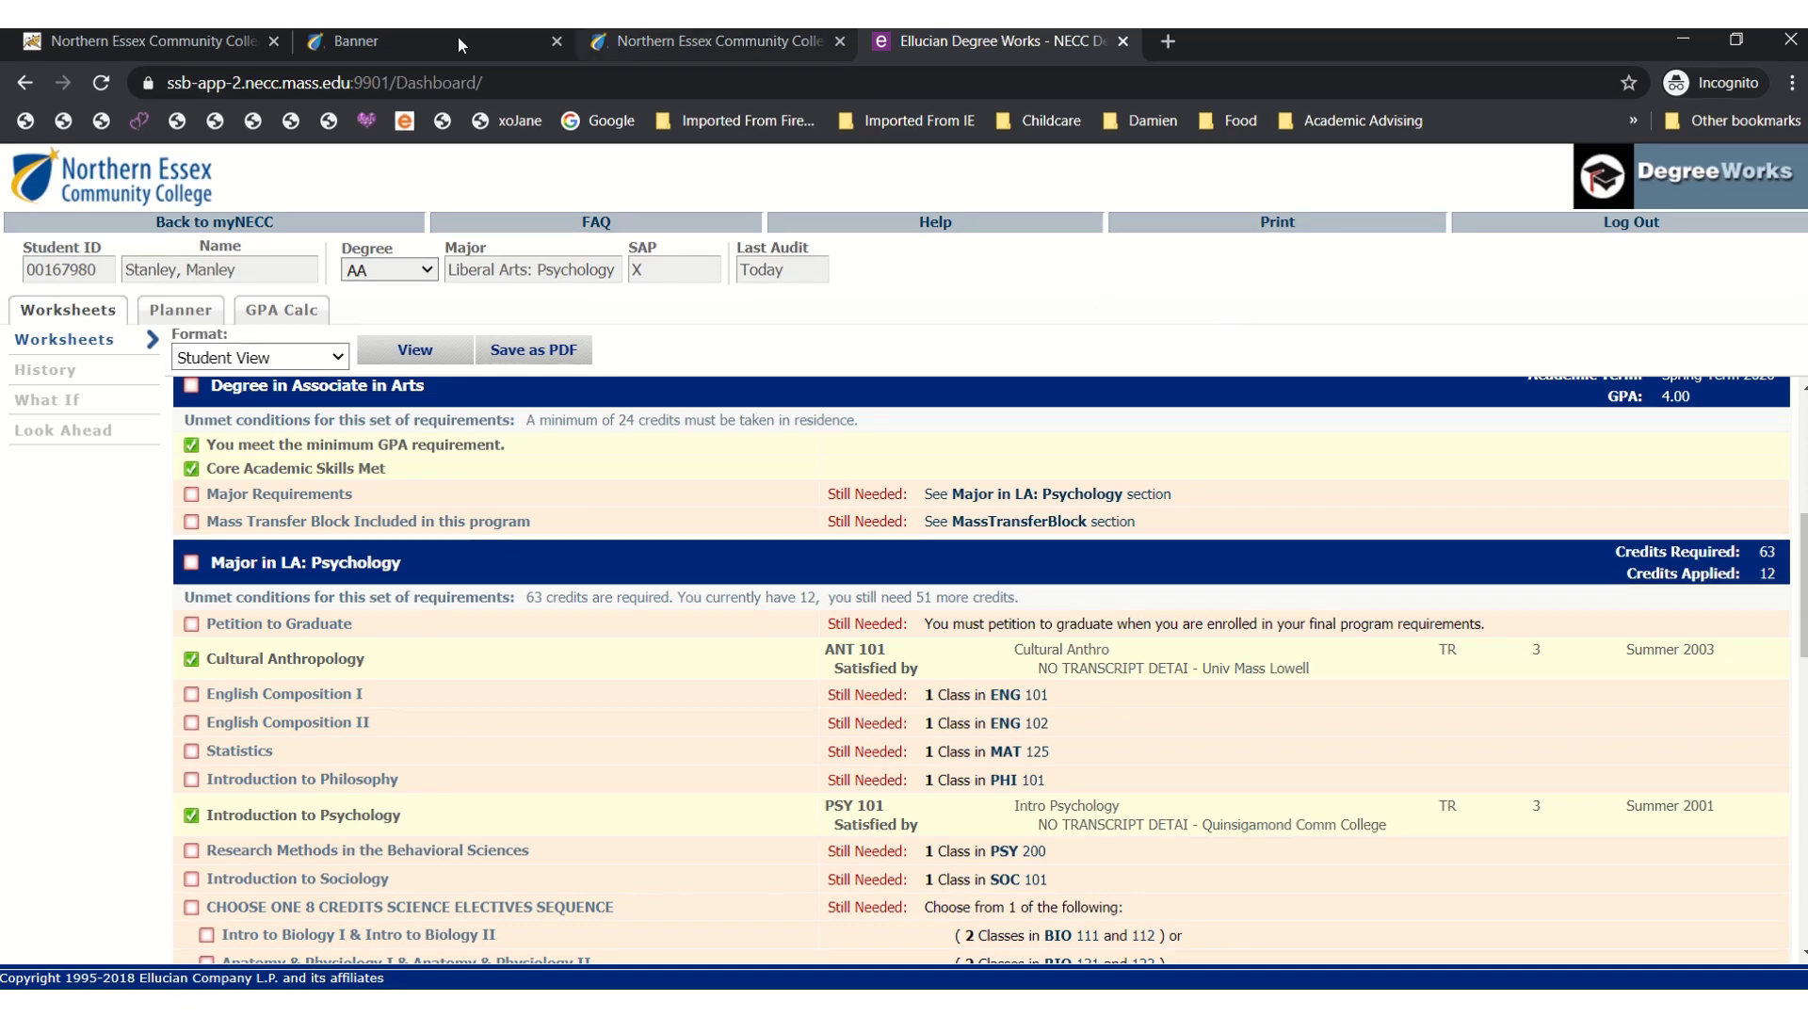
{"action": "left_click", "coordinate": [353, 47]}
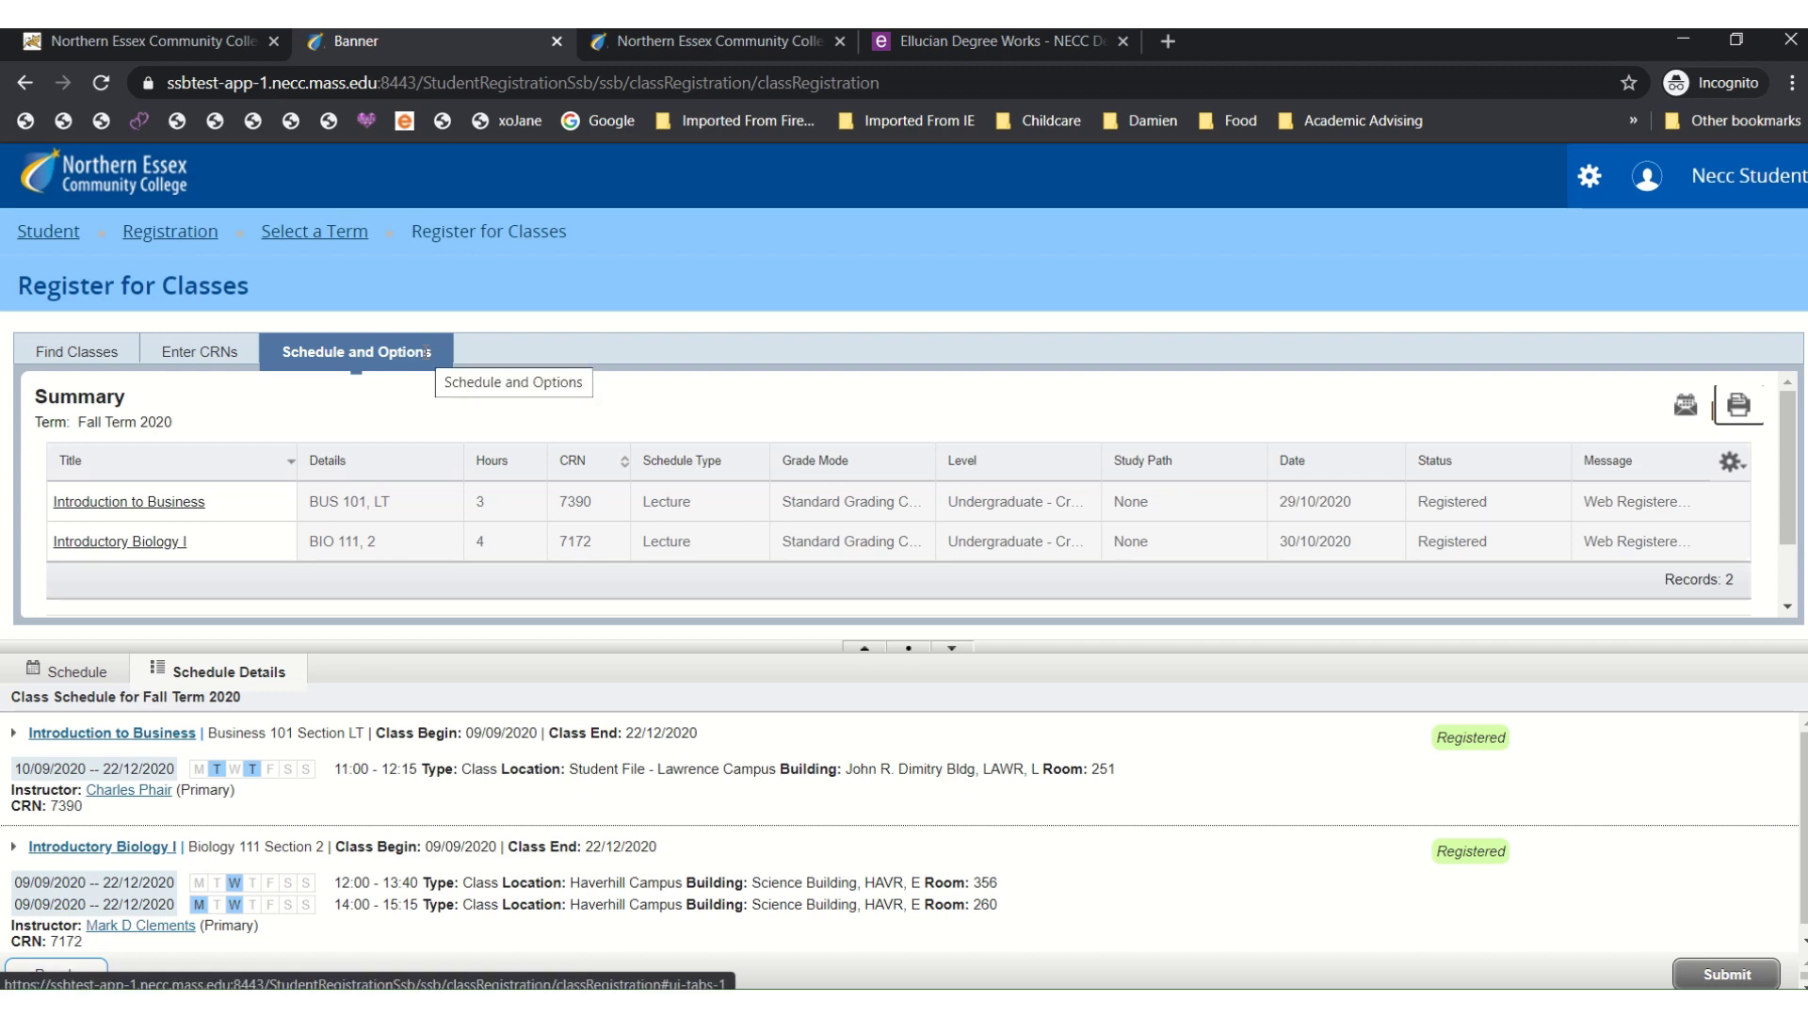
Step: Print the Fall 2020 schedule from the Schedule and Options summary
{"action": "left_click", "coordinate": [1739, 406]}
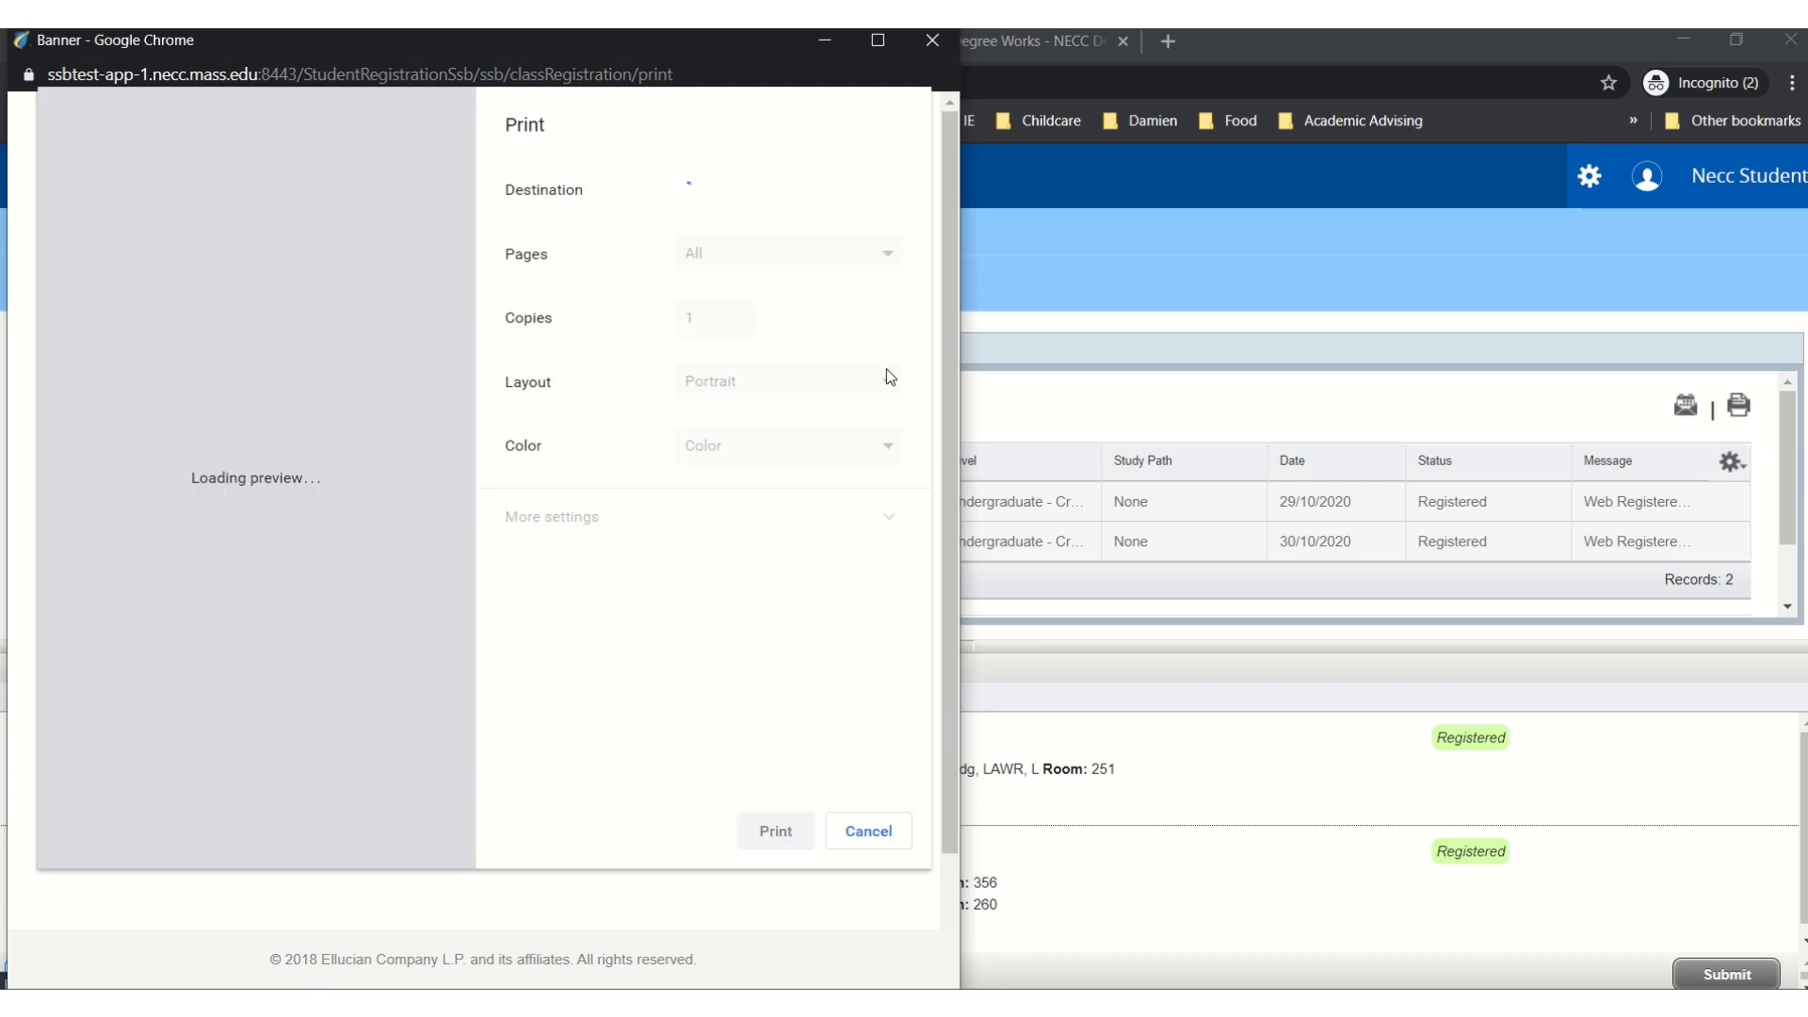